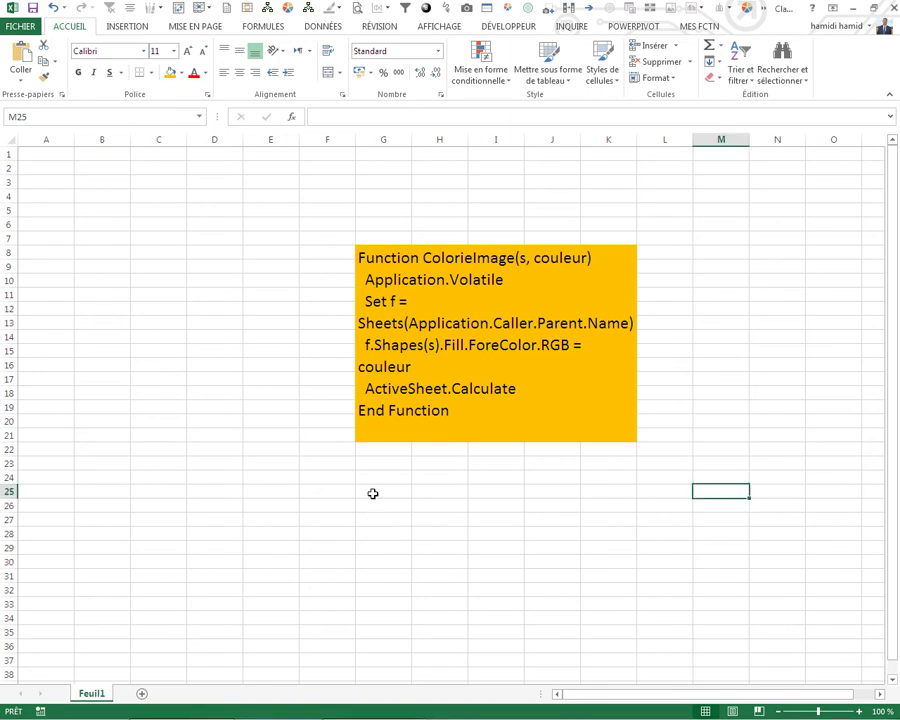
# Select the ColorieImage function text in the merged code cell for copying.
pyautogui.click(372, 493)
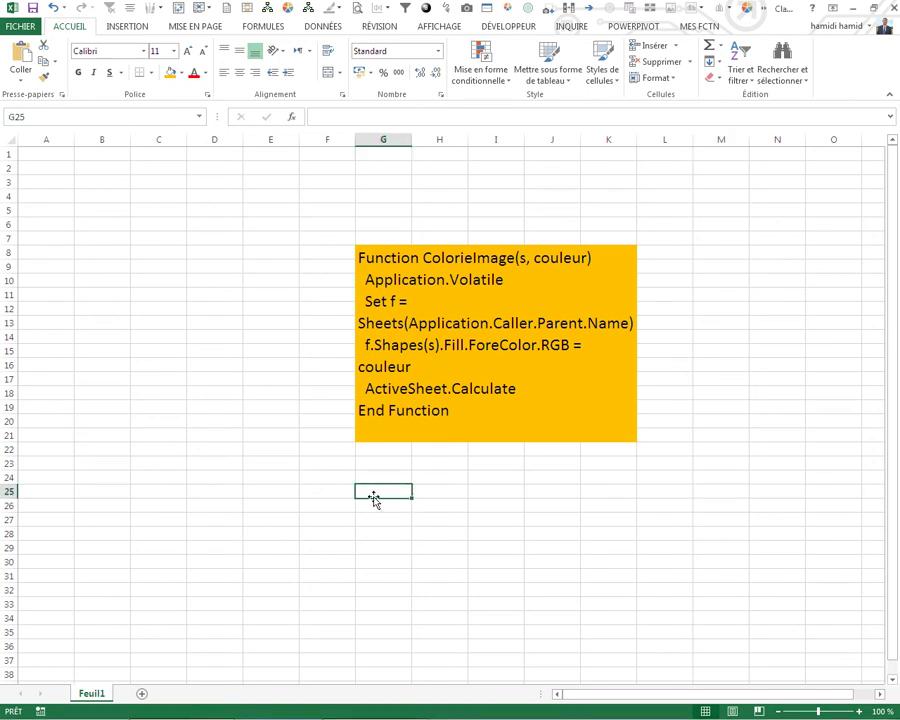
pyautogui.click(455, 407)
pyautogui.doubleClick(455, 412)
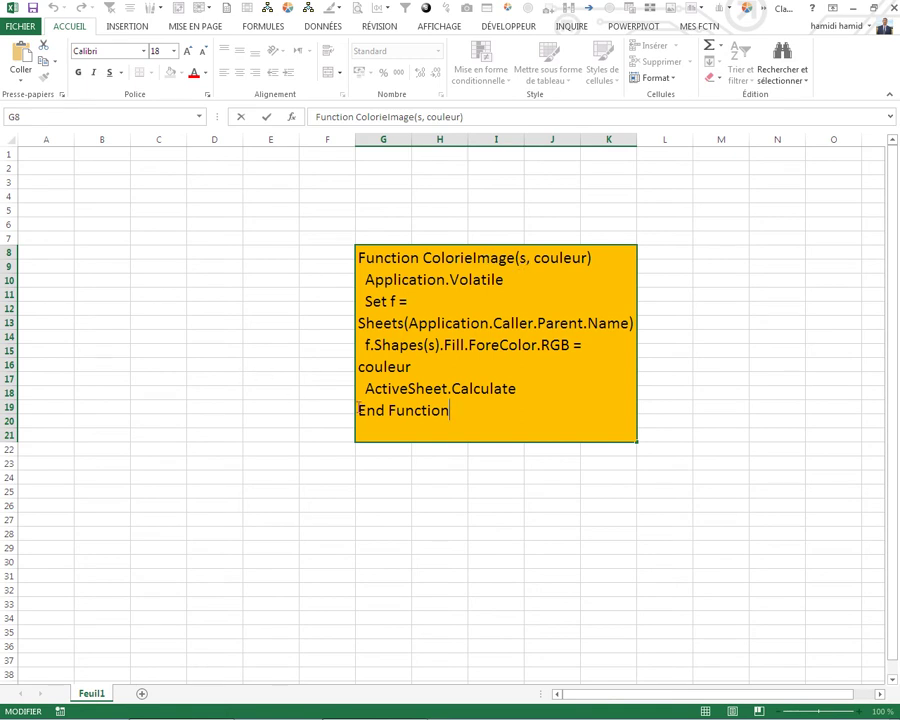
pyautogui.click(263, 448)
pyautogui.click(456, 415)
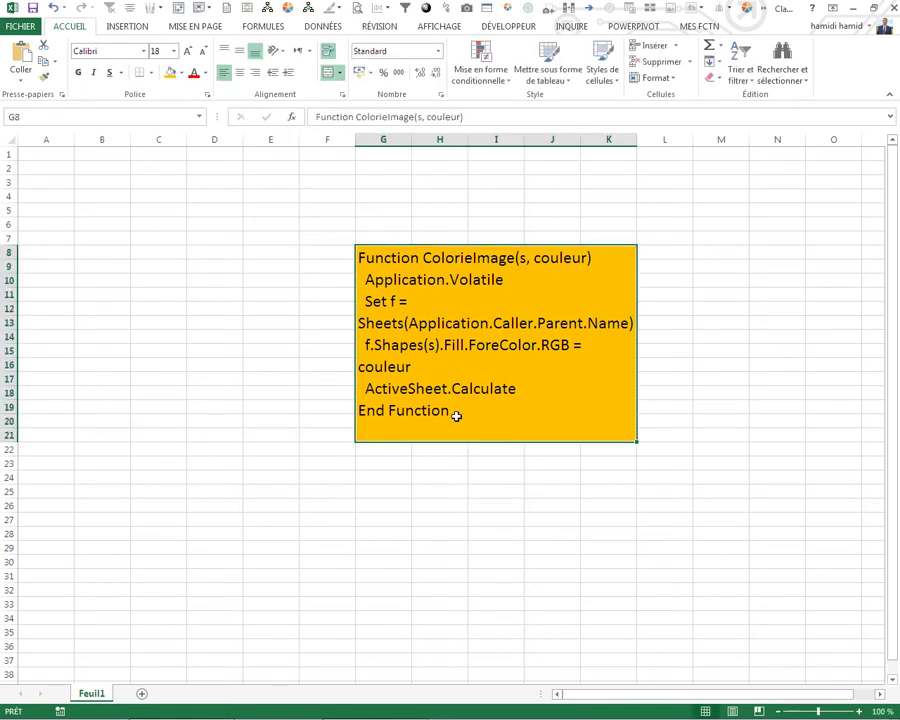
pyautogui.doubleClick(457, 412)
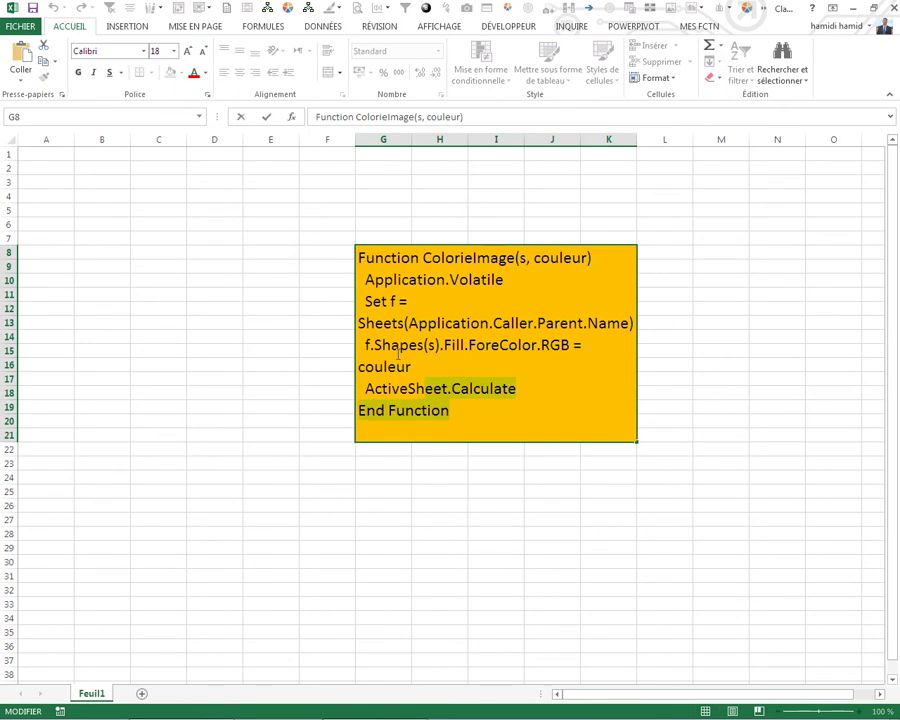
pyautogui.moveTo(457, 412); pyautogui.dragTo(352, 243)
pyautogui.hotkey('ctrl', 'c')
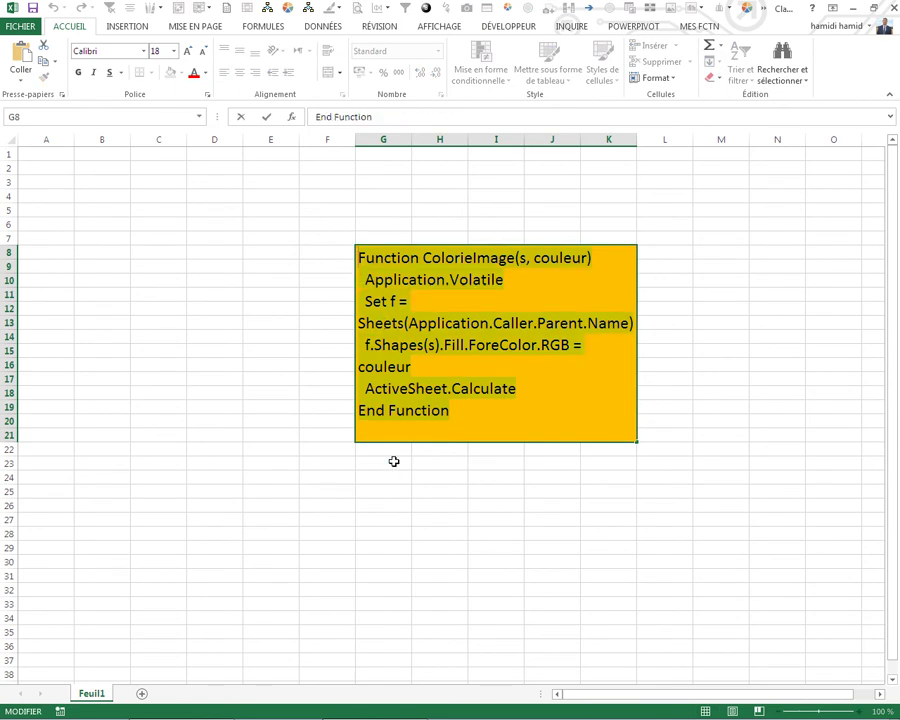
pyautogui.click(395, 465)
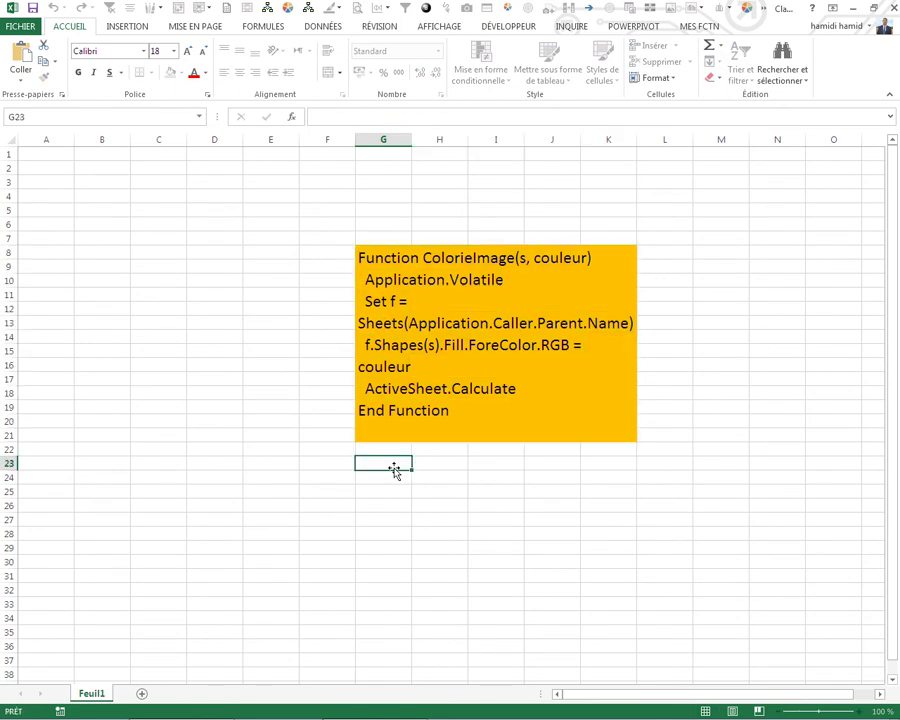
# Insert a new module in Classeur4's VBA project and paste the ColorieImage code into it.
pyautogui.click(494, 28)
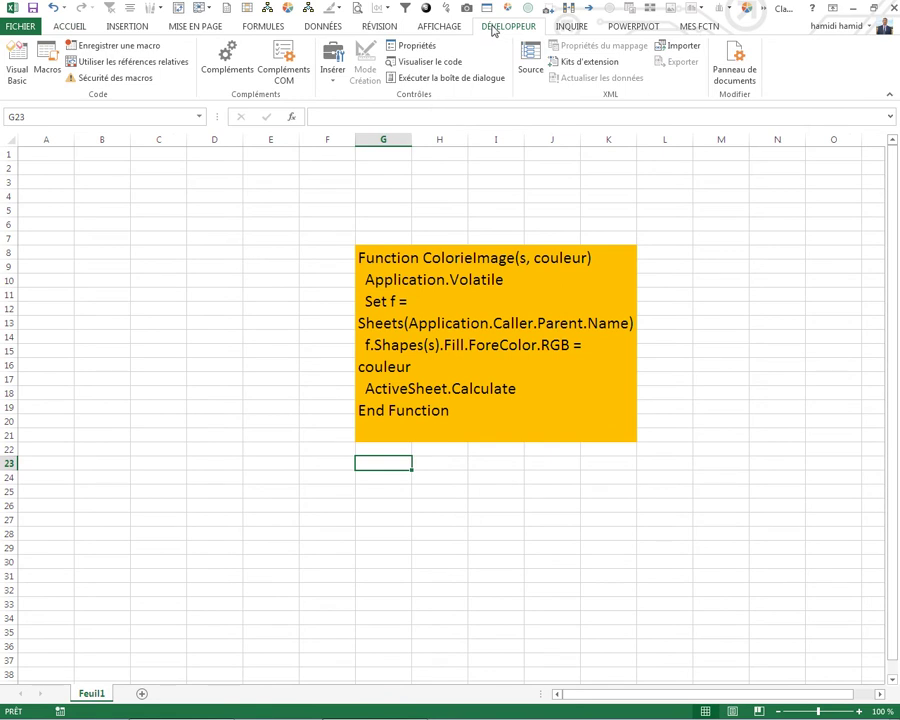
pyautogui.click(15, 62)
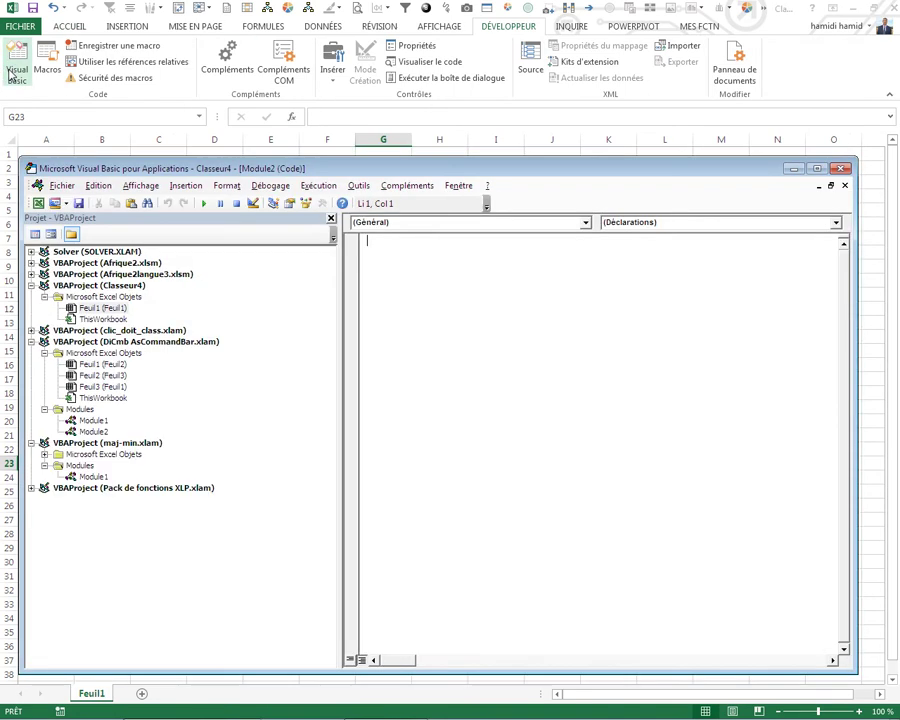
pyautogui.click(112, 310)
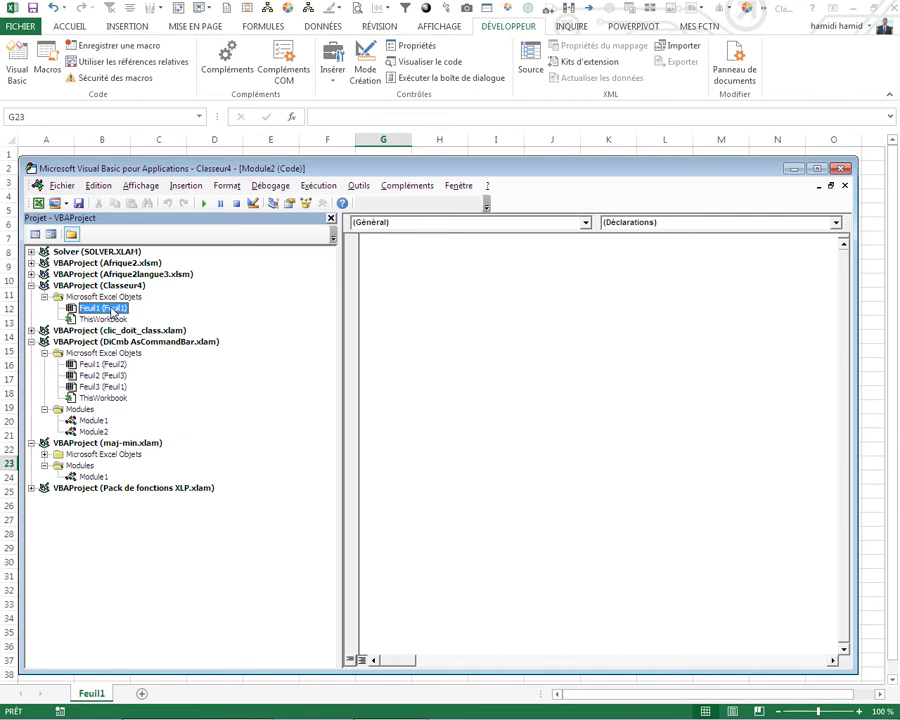
pyautogui.click(186, 186)
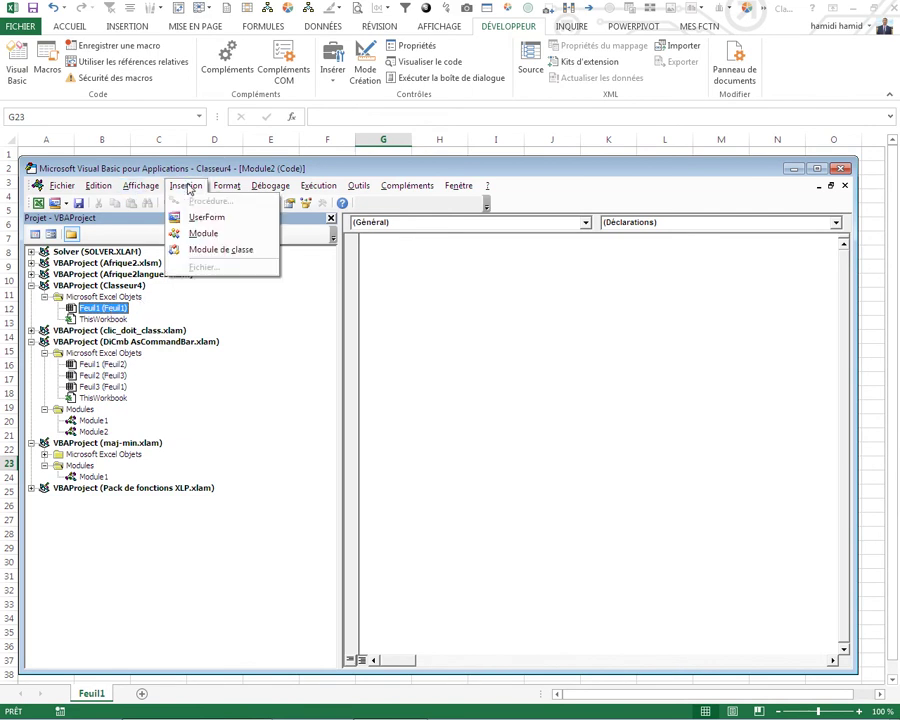
pyautogui.click(204, 234)
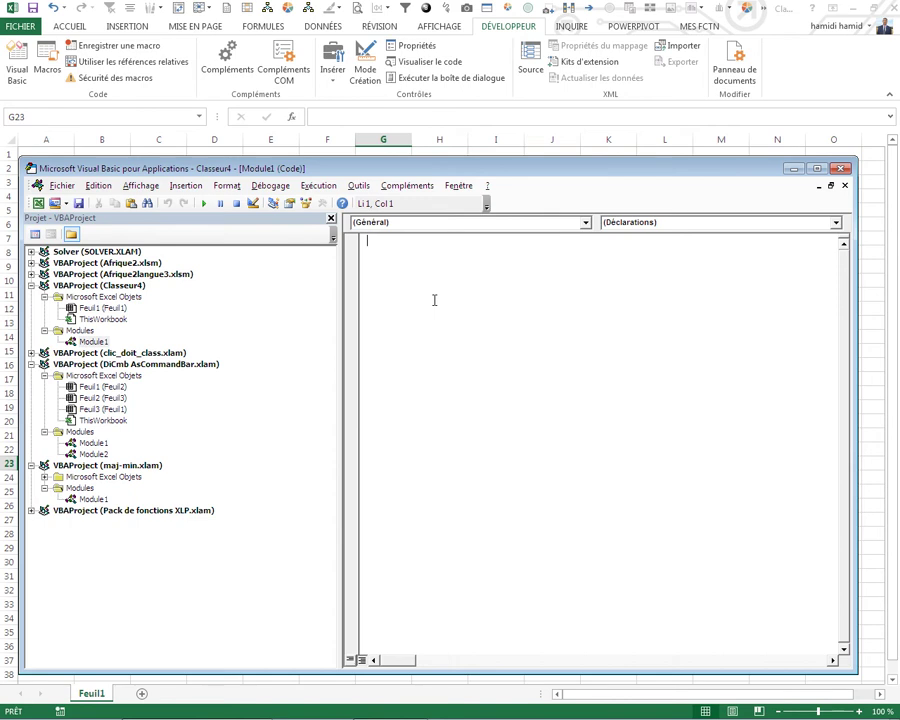
pyautogui.hotkey('ctrl', 'v')
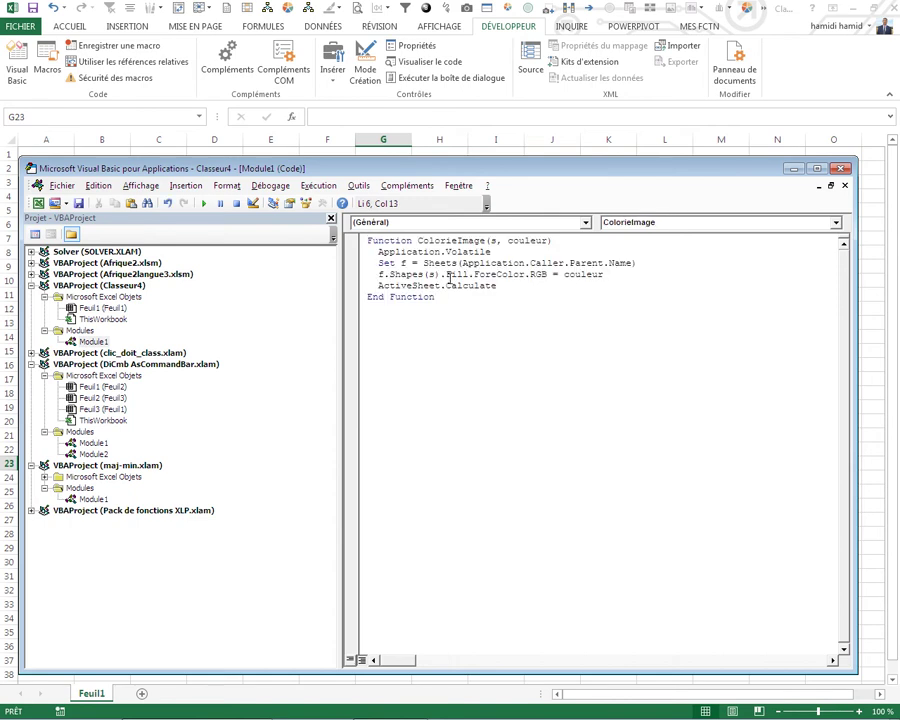
pyautogui.moveTo(760, 170); pyautogui.dragTo(682, 320)
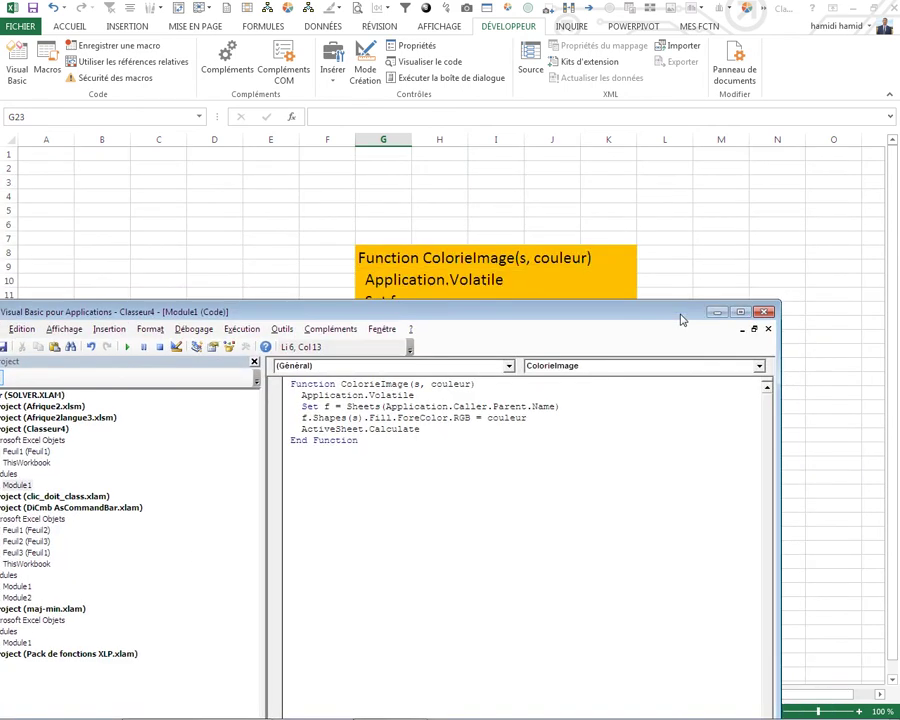
# Back on the worksheet, enter a trial =col entry in E14.
pyautogui.hotkey('alt', 'F11')
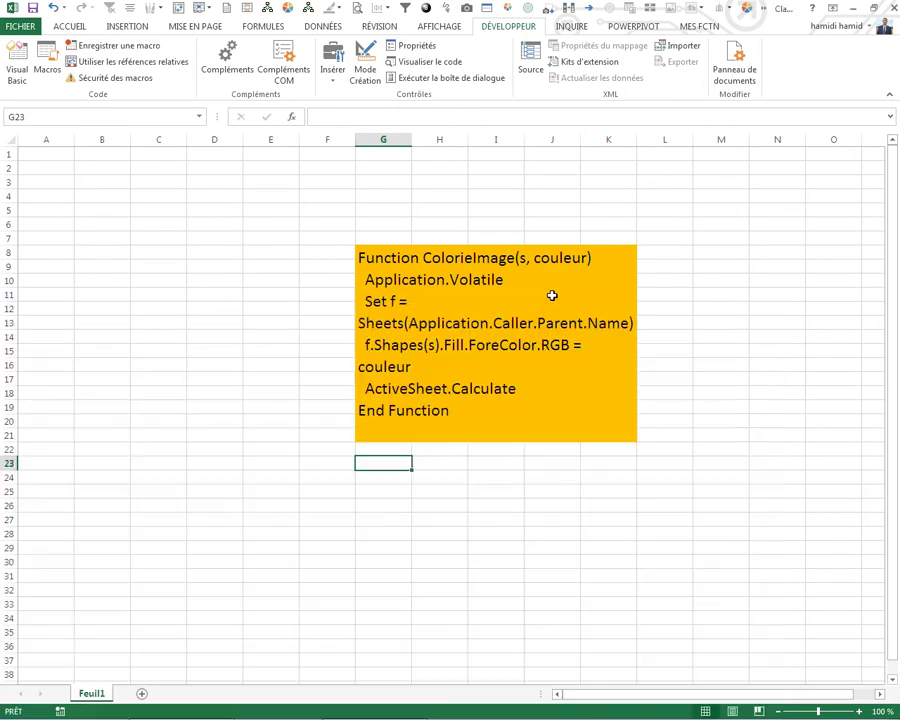
pyautogui.click(444, 342)
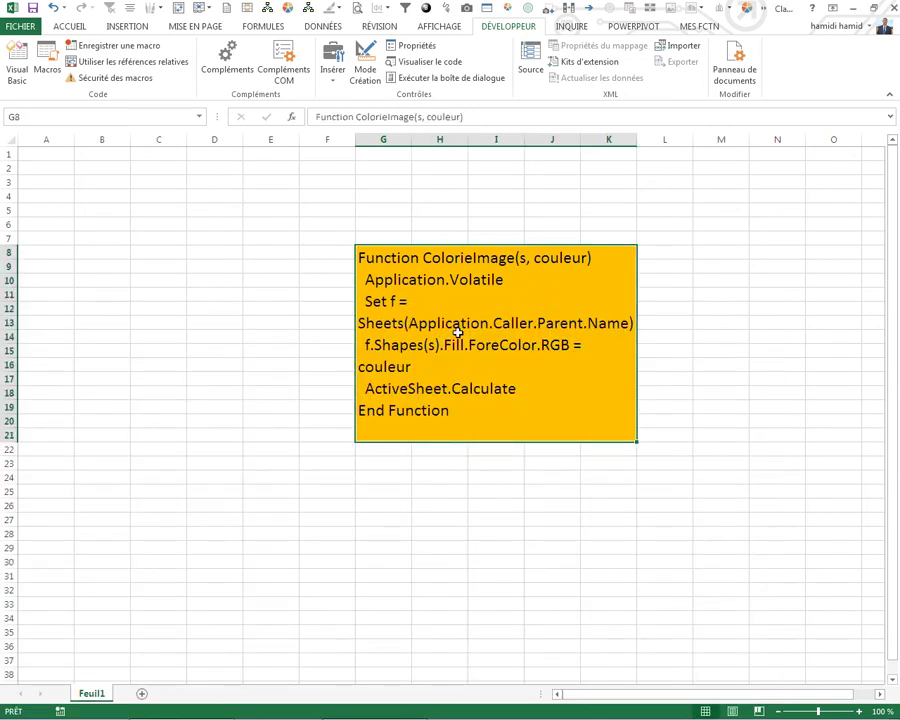
pyautogui.click(109, 293)
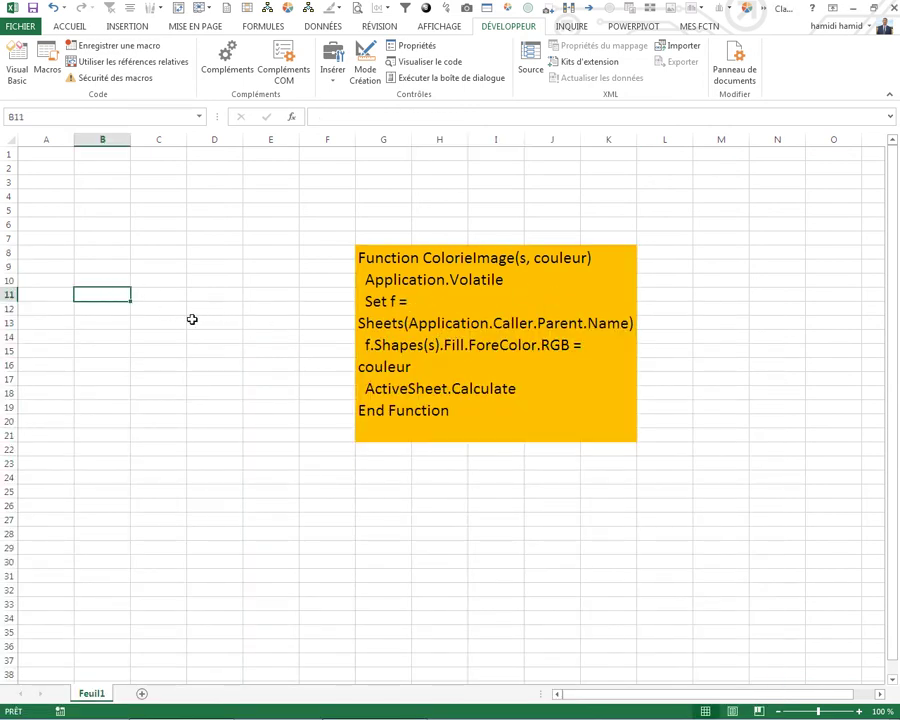
pyautogui.click(251, 340)
pyautogui.write('=')
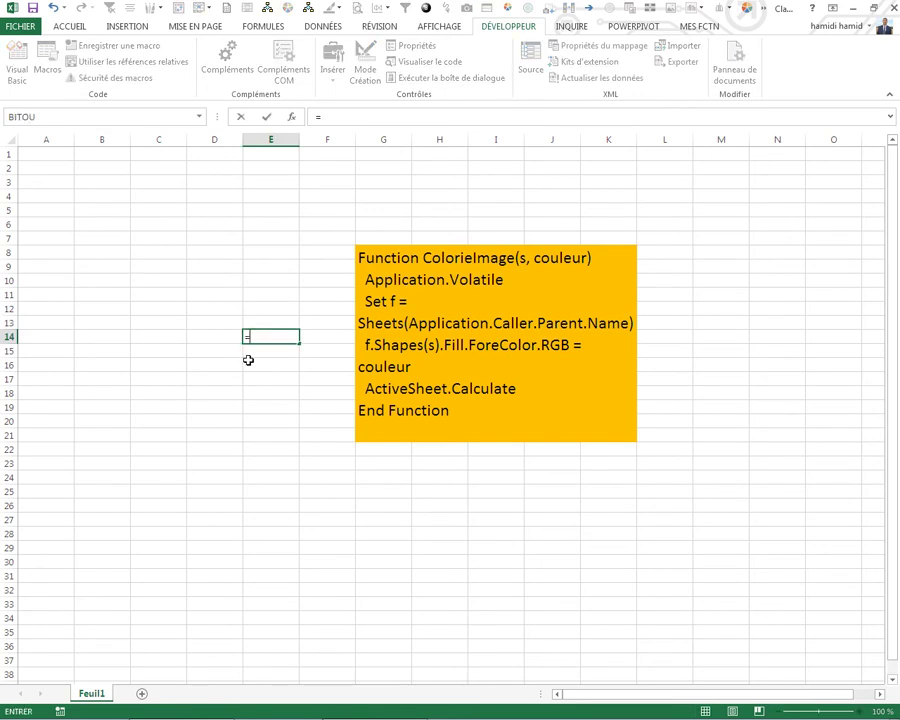
pyautogui.write('col')
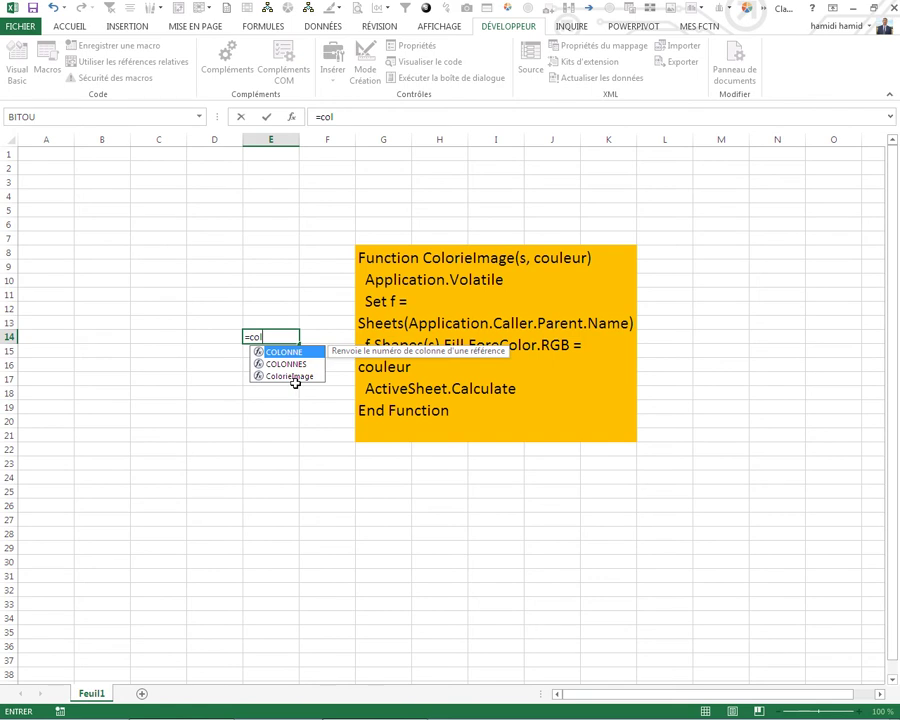
pyautogui.click(255, 467)
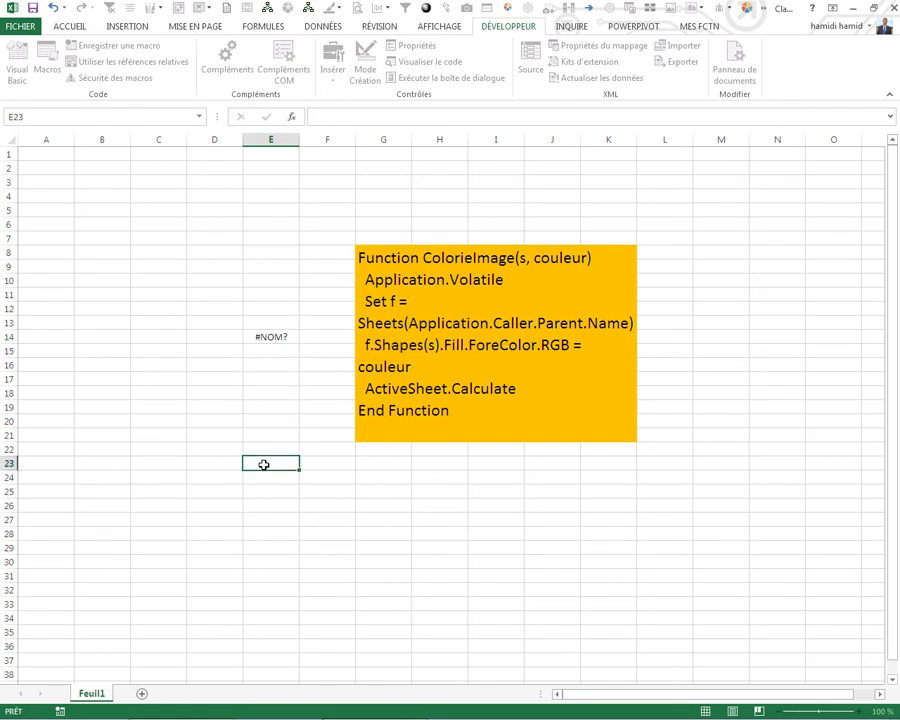
# Clear the resulting #NOM? error from E14.
pyautogui.click(274, 337)
pyautogui.press('Delete')
pyautogui.click(257, 410)
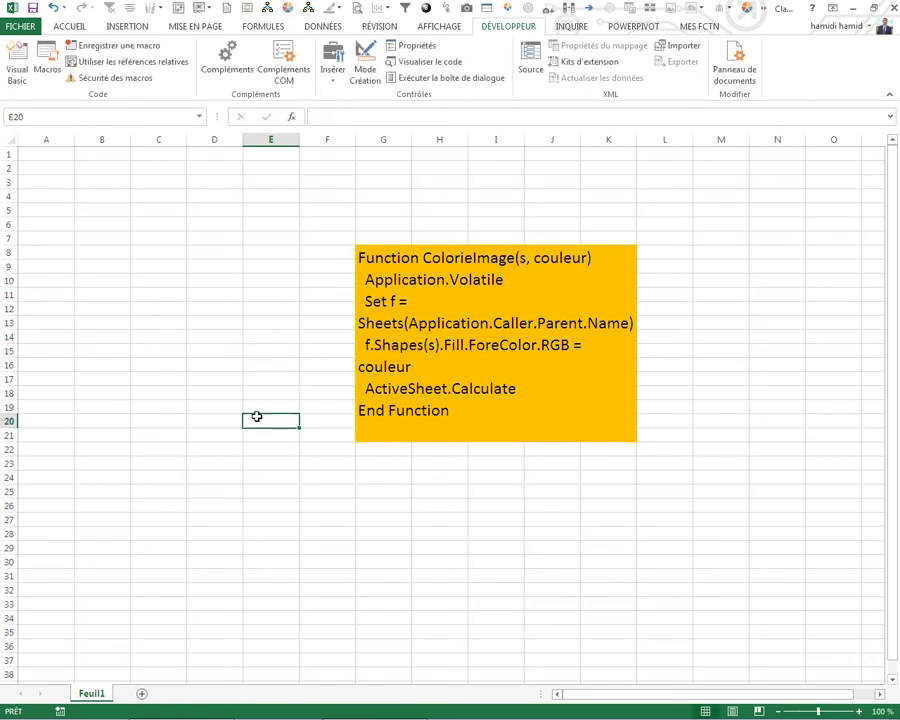
pyautogui.click(50, 309)
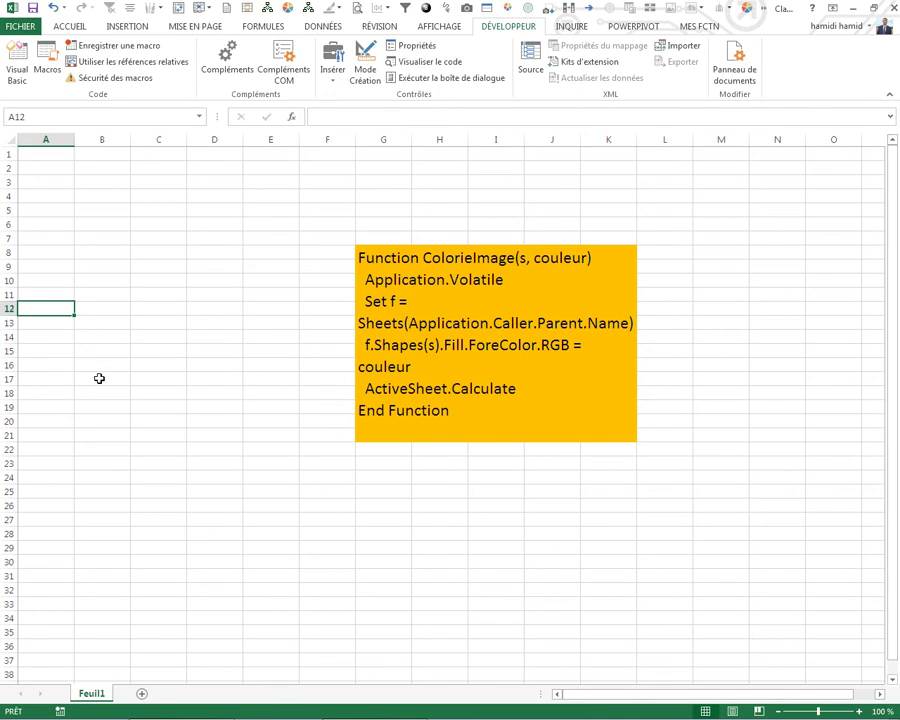
pyautogui.click(148, 349)
# Draw a blue snipped-corner rectangle over B7:C14.
pyautogui.click(127, 27)
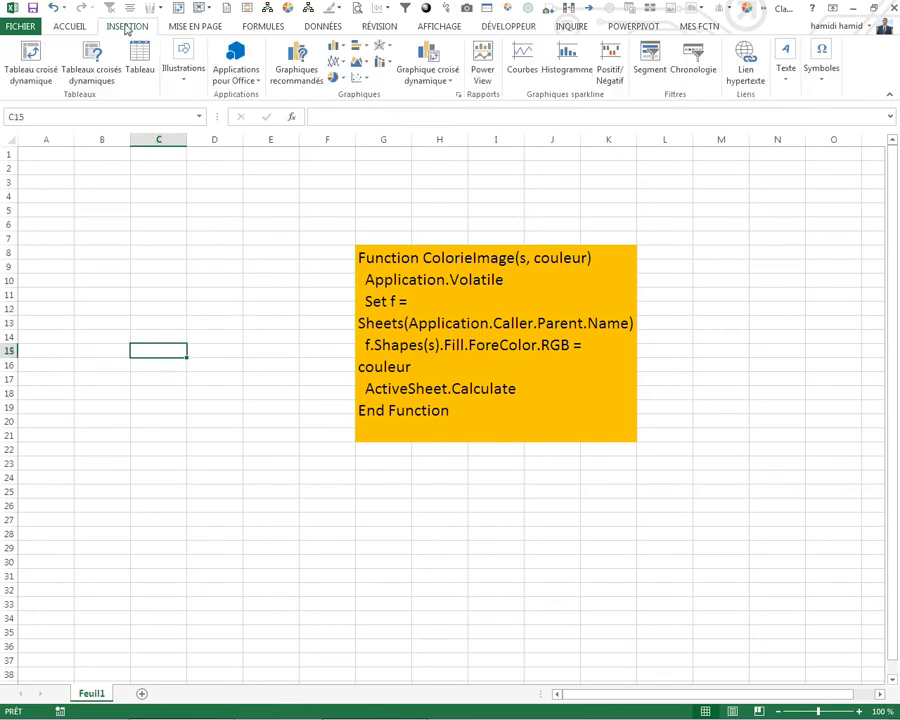
pyautogui.click(183, 75)
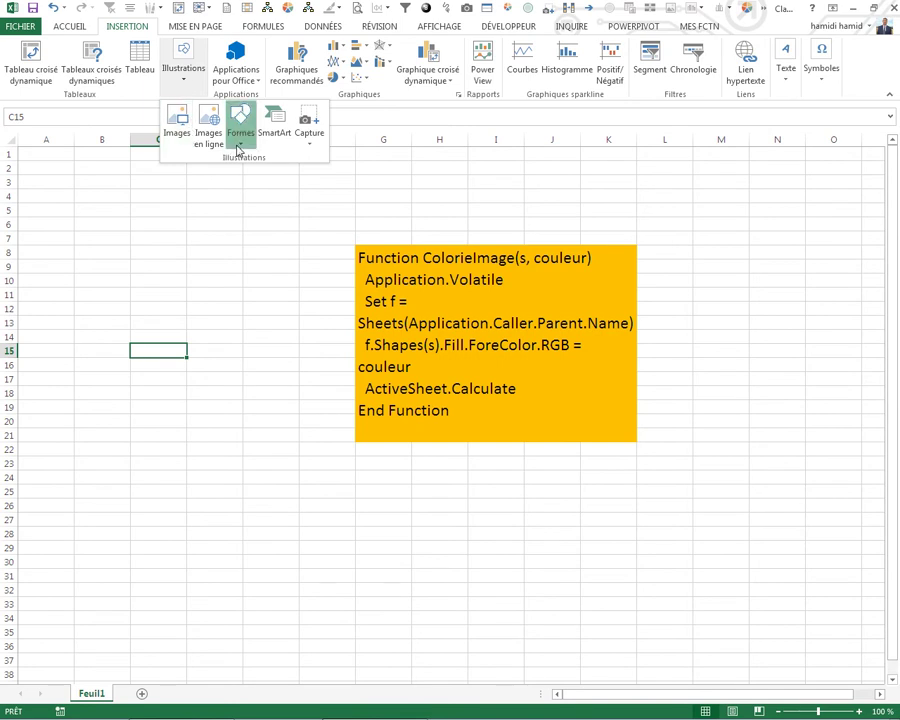
pyautogui.click(238, 148)
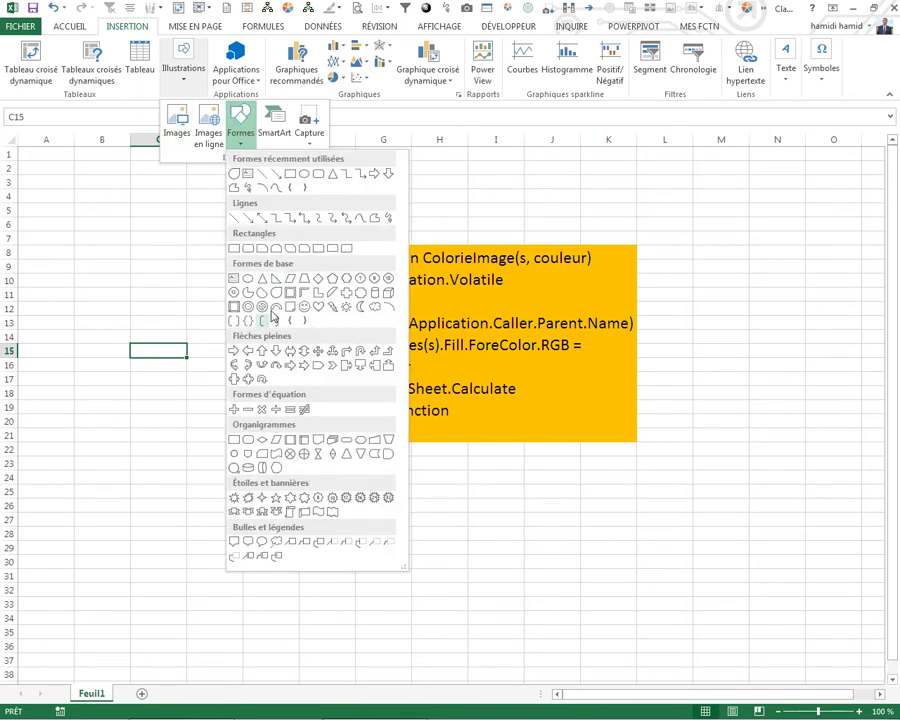
pyautogui.click(288, 247)
pyautogui.moveTo(58, 230); pyautogui.dragTo(164, 334)
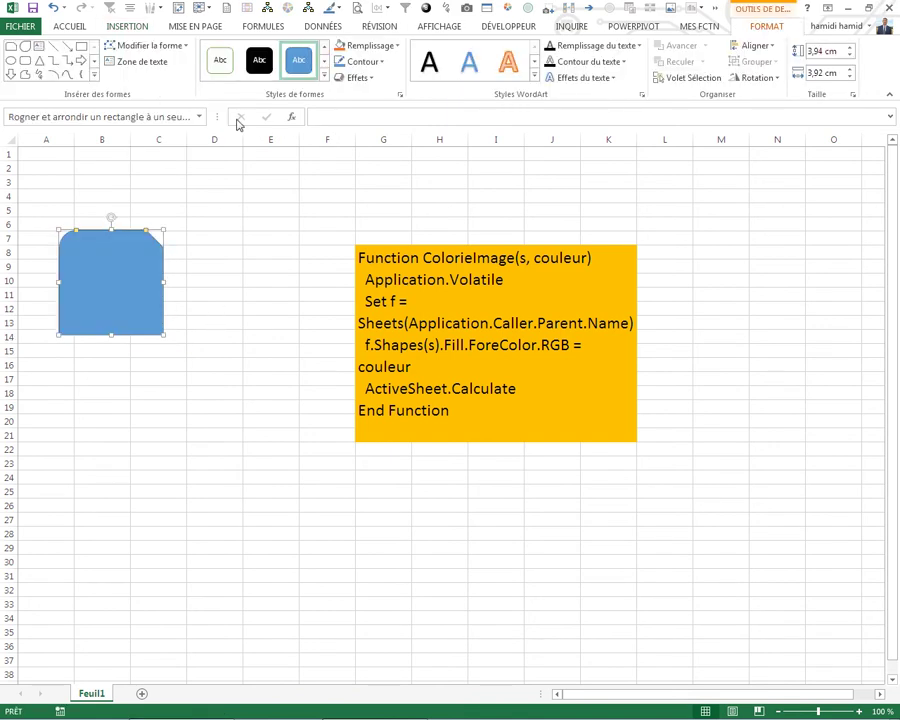
# Sketch a closed freeform outline below the orange code block.
pyautogui.click(24, 74)
pyautogui.moveTo(224, 428); pyautogui.dragTo(332, 448)
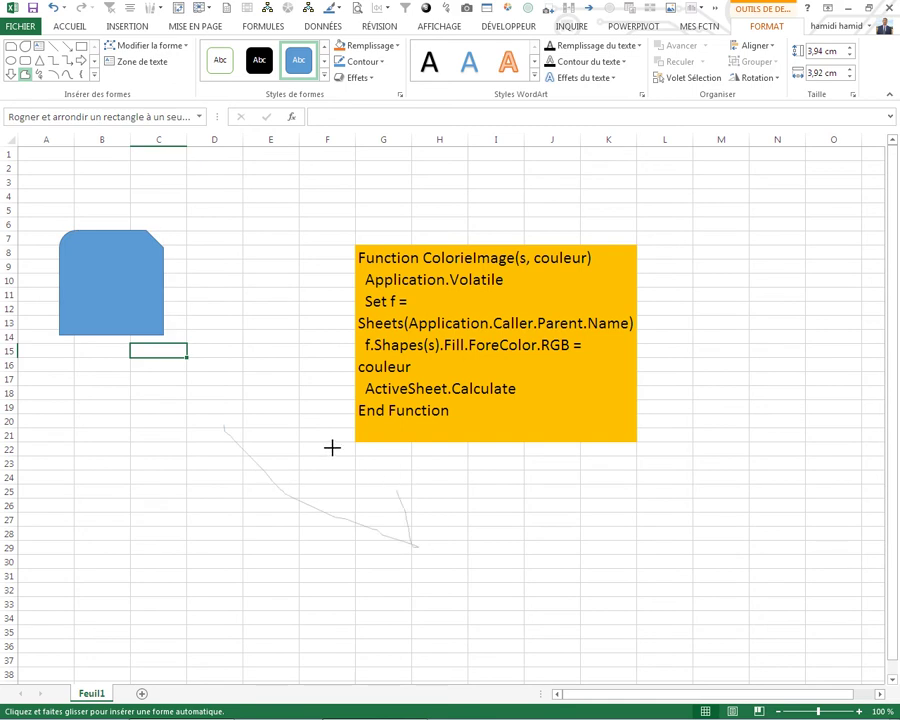
pyautogui.moveTo(332, 448); pyautogui.dragTo(267, 467)
pyautogui.doubleClick(252, 458)
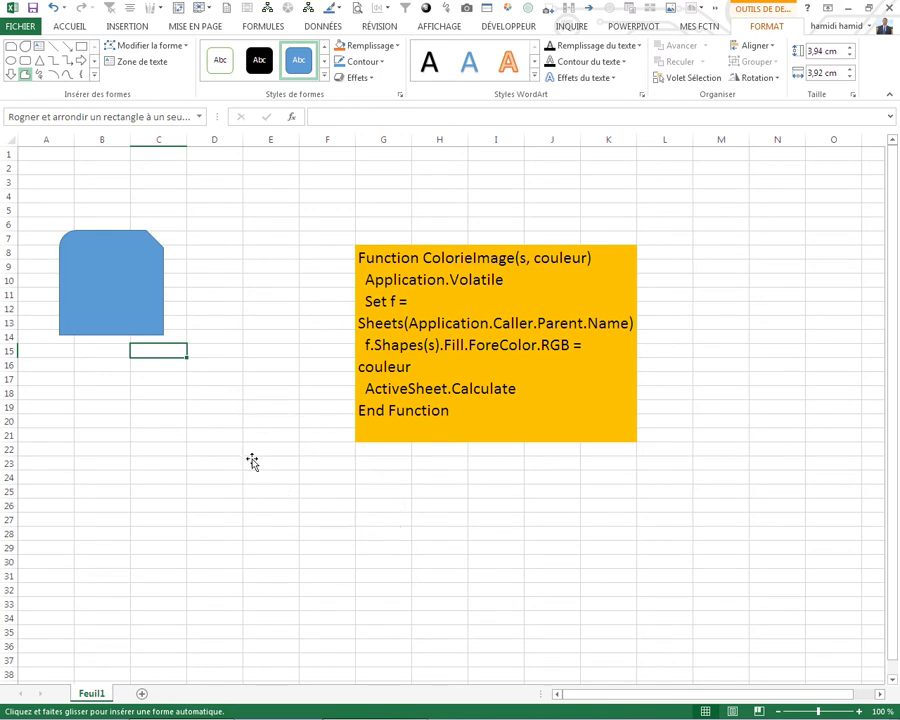
pyautogui.moveTo(268, 462); pyautogui.dragTo(204, 440)
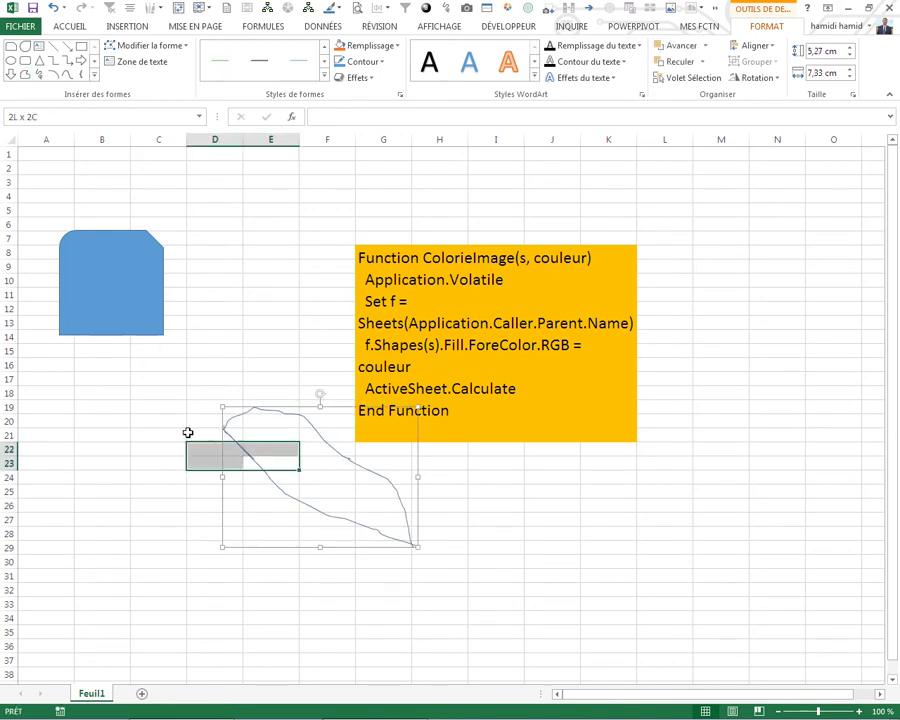
# Paste the snipped rectangle's shape name into A24.
pyautogui.click(255, 445)
pyautogui.moveTo(266, 474); pyautogui.dragTo(178, 449)
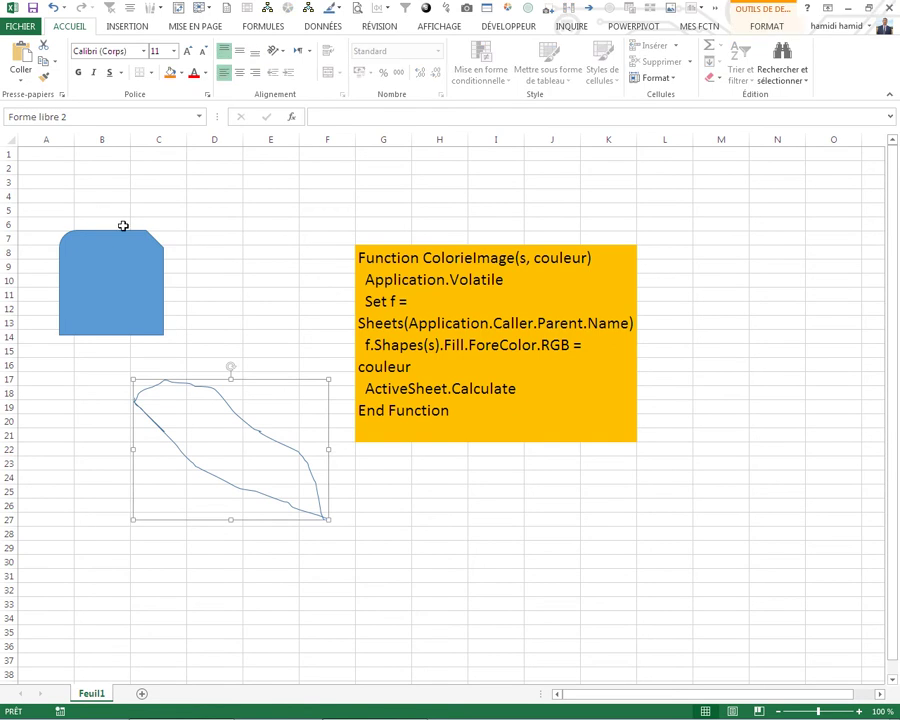
pyautogui.click(122, 294)
pyautogui.click(189, 118)
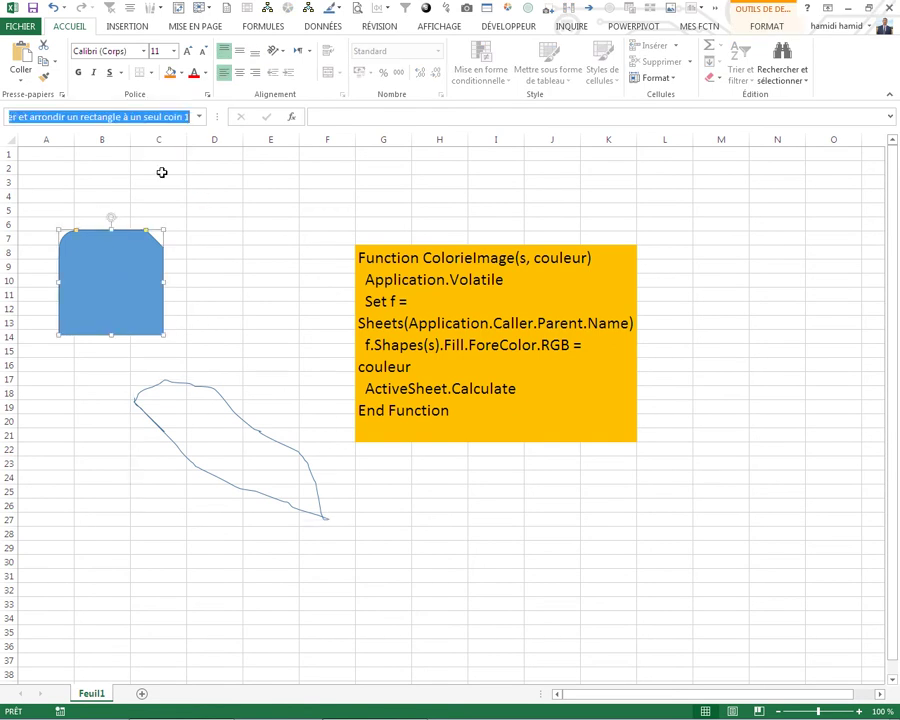
pyautogui.click(70, 474)
pyautogui.write('Rogner et arrondir un rectangle à un seul coin 1')
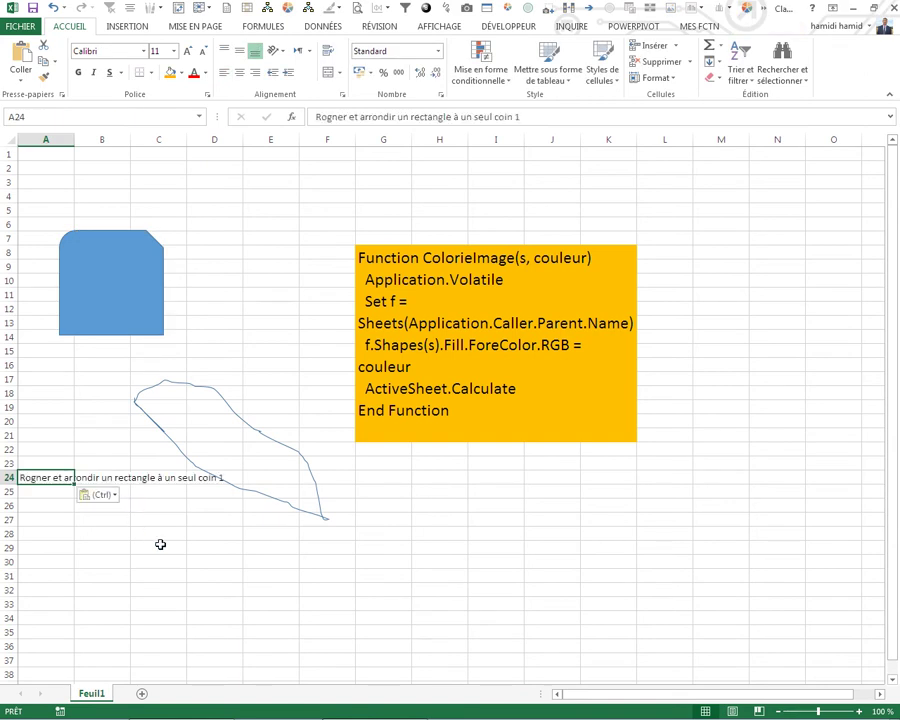
# Copy the freeform's shape name, 'Forme libre 2', into A25.
pyautogui.click(160, 544)
pyautogui.moveTo(191, 462); pyautogui.dragTo(240, 380)
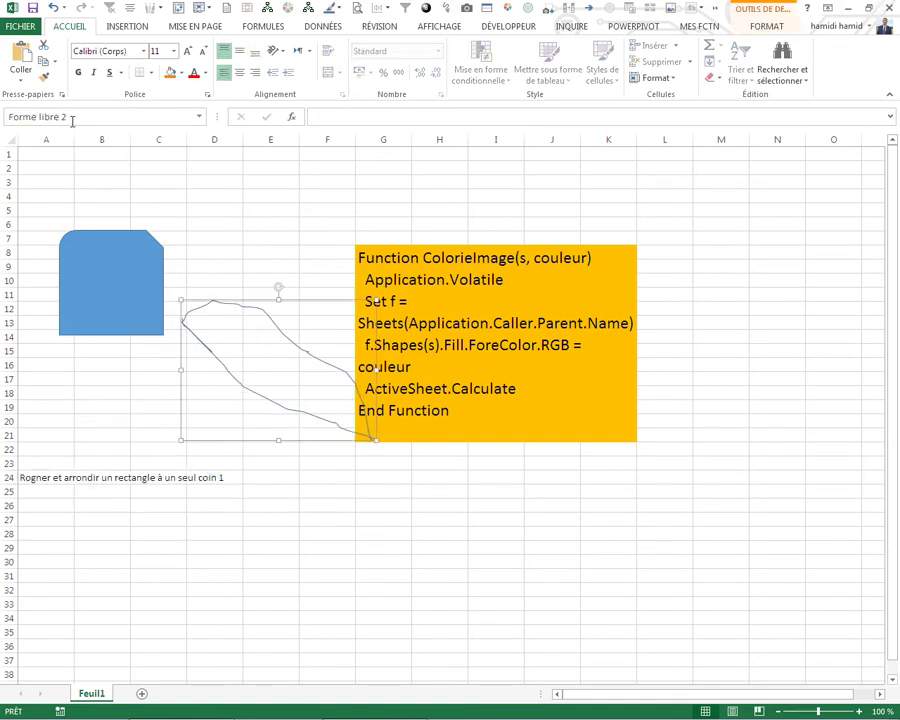
pyautogui.click(38, 117)
pyautogui.hotkey('ctrl', 'c')
pyautogui.click(53, 497)
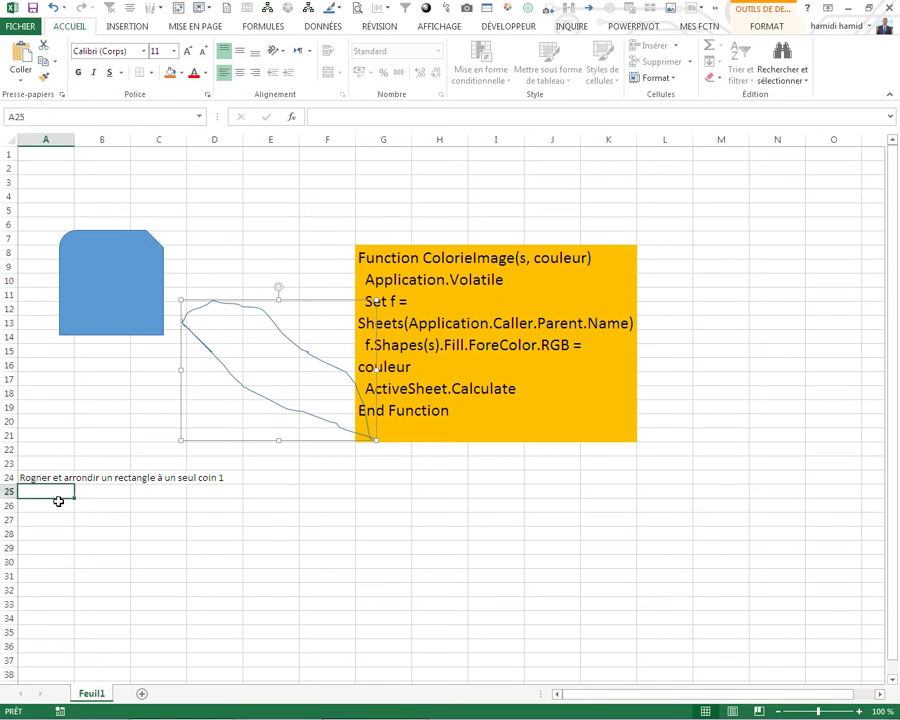
pyautogui.hotkey('ctrl', 'v')
pyautogui.click(113, 518)
# Enlarge the font of the shape-name cells by three sizes.
pyautogui.moveTo(65, 466); pyautogui.dragTo(210, 524)
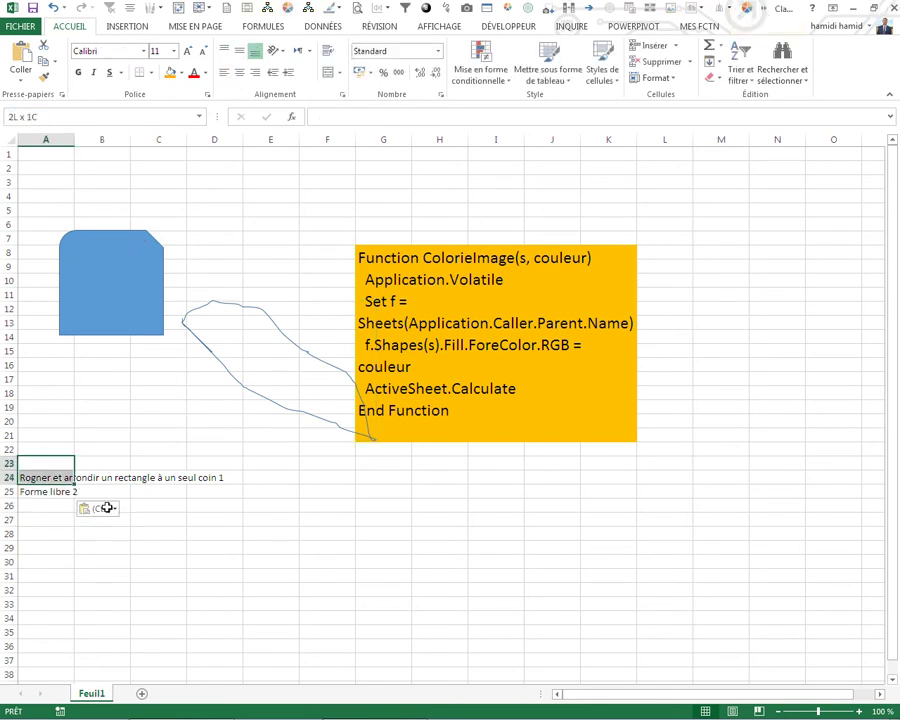
pyautogui.rightClick(205, 520)
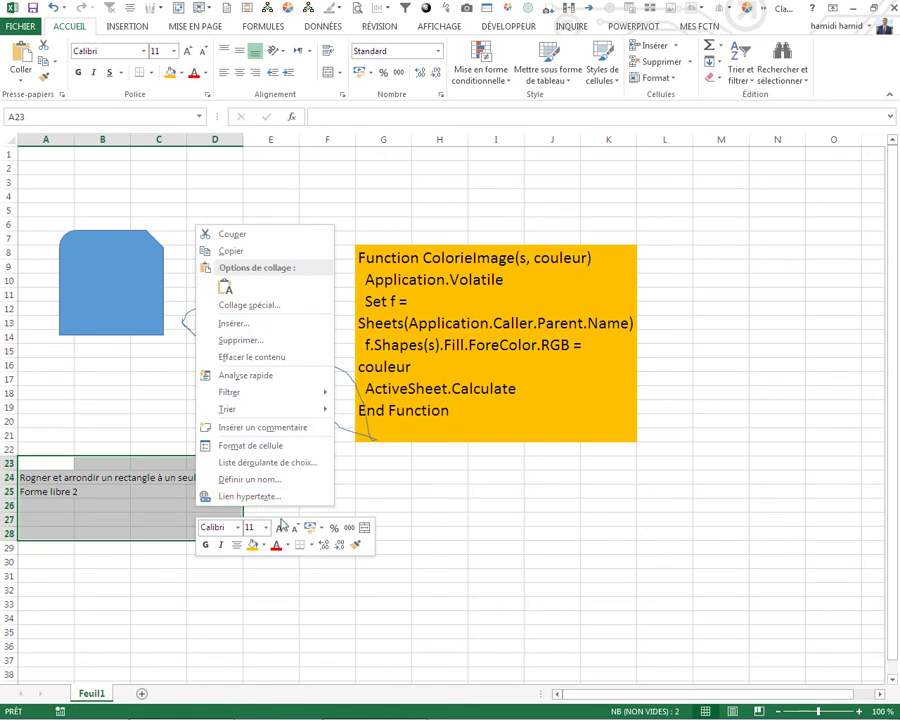
pyautogui.click(279, 527)
pyautogui.click(279, 527)
pyautogui.click(279, 527)
pyautogui.click(440, 528)
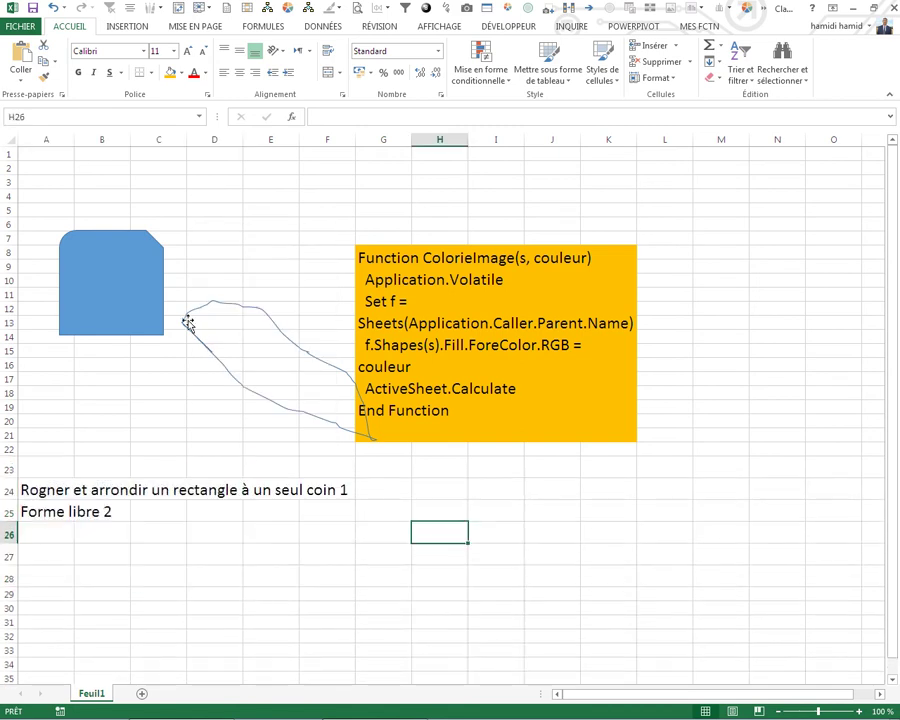
# Autofit column A to the shape names and widen column B.
pyautogui.doubleClick(77, 141)
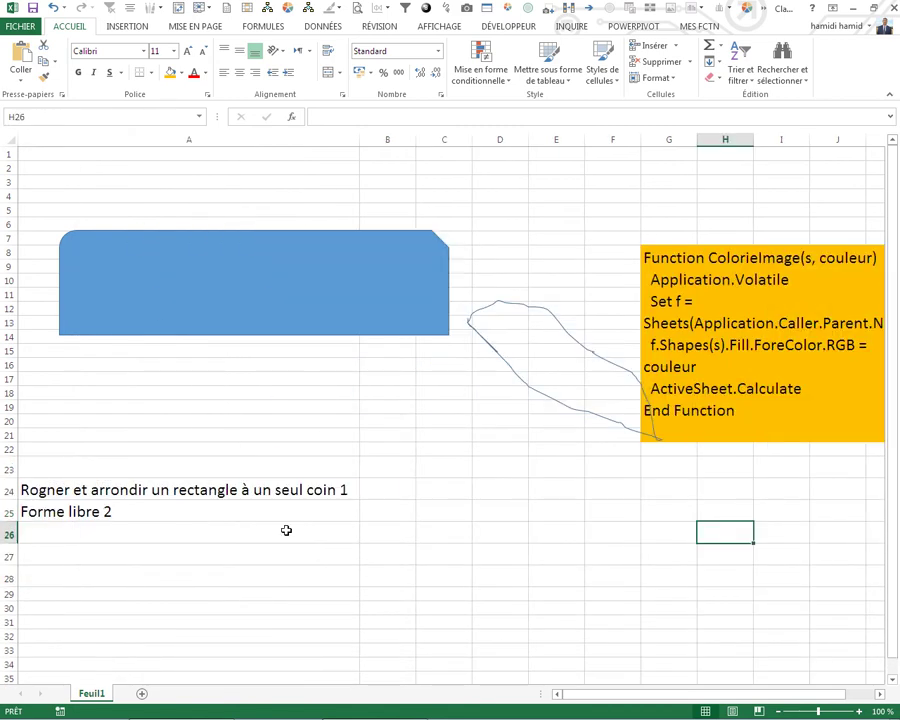
pyautogui.click(385, 550)
pyautogui.click(380, 486)
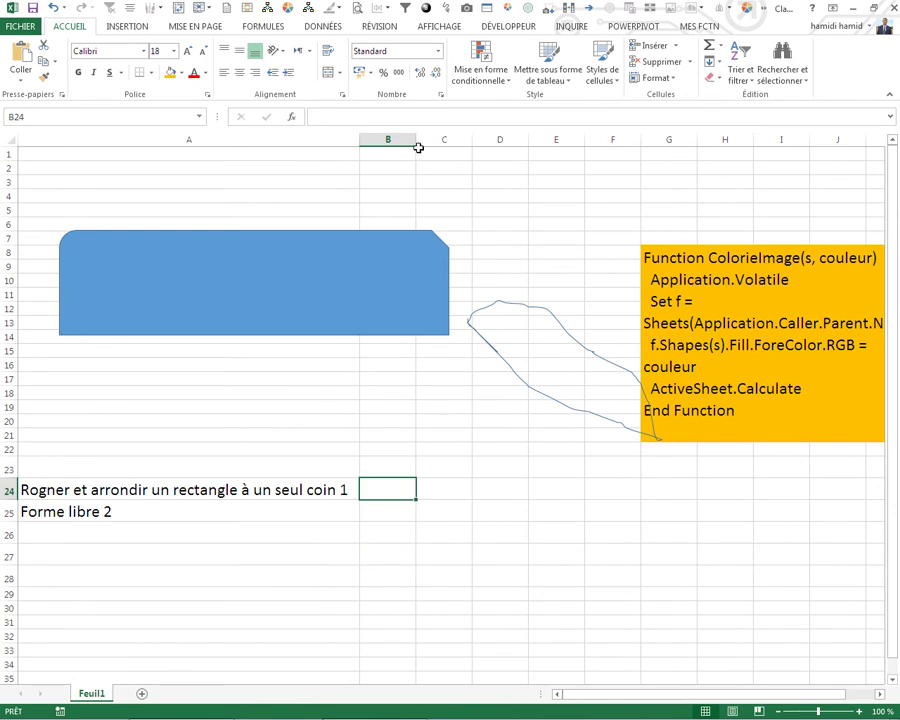
pyautogui.moveTo(417, 140); pyautogui.dragTo(441, 140)
# Enter =ColorieImage(A24;456285) in B24, turning the rectangle green.
pyautogui.doubleClick(396, 490)
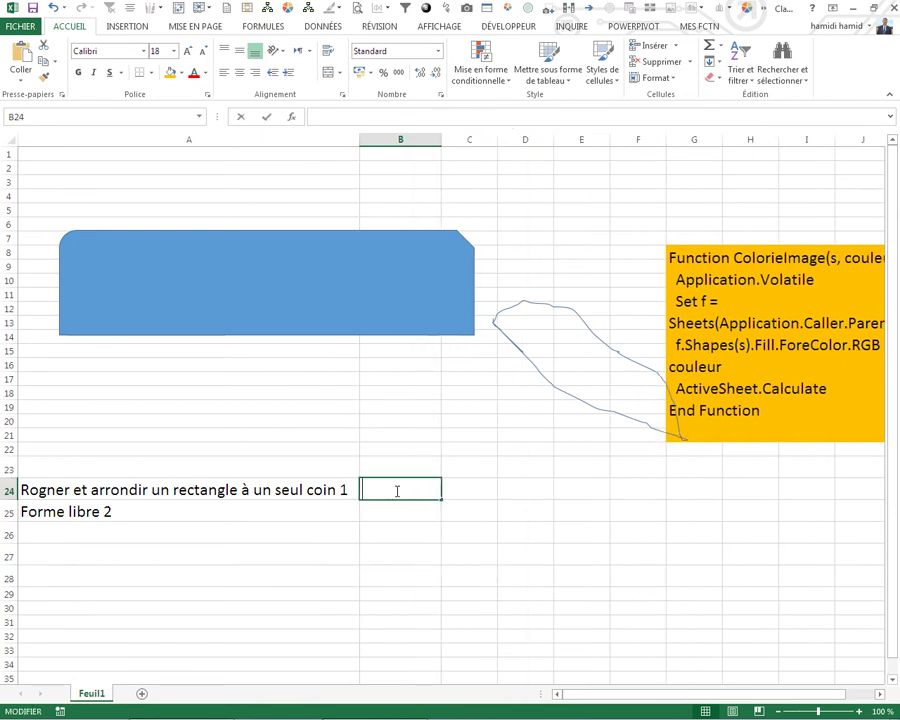
pyautogui.write('=col')
pyautogui.doubleClick(408, 532)
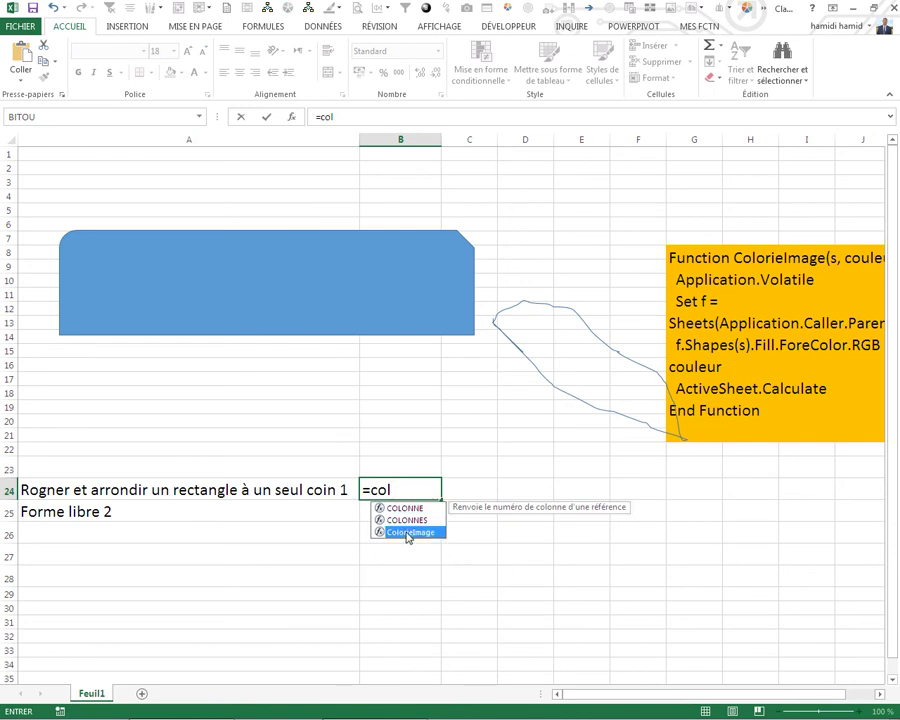
pyautogui.click(80, 490)
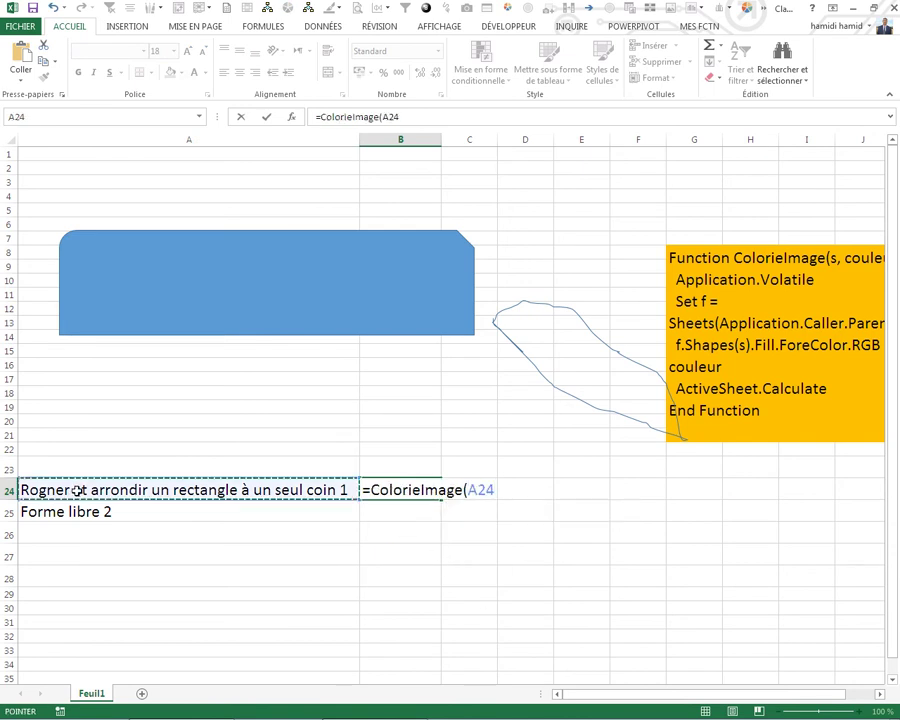
pyautogui.press('F8')
pyautogui.click(78, 490)
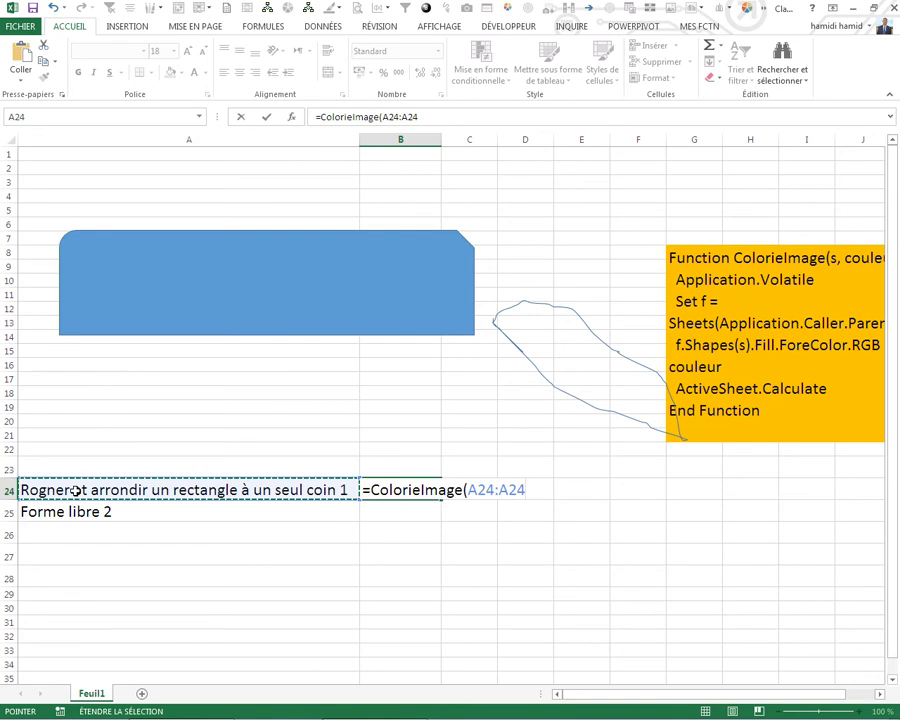
pyautogui.press('BackSpace')
pyautogui.press('BackSpace')
pyautogui.press('BackSpace')
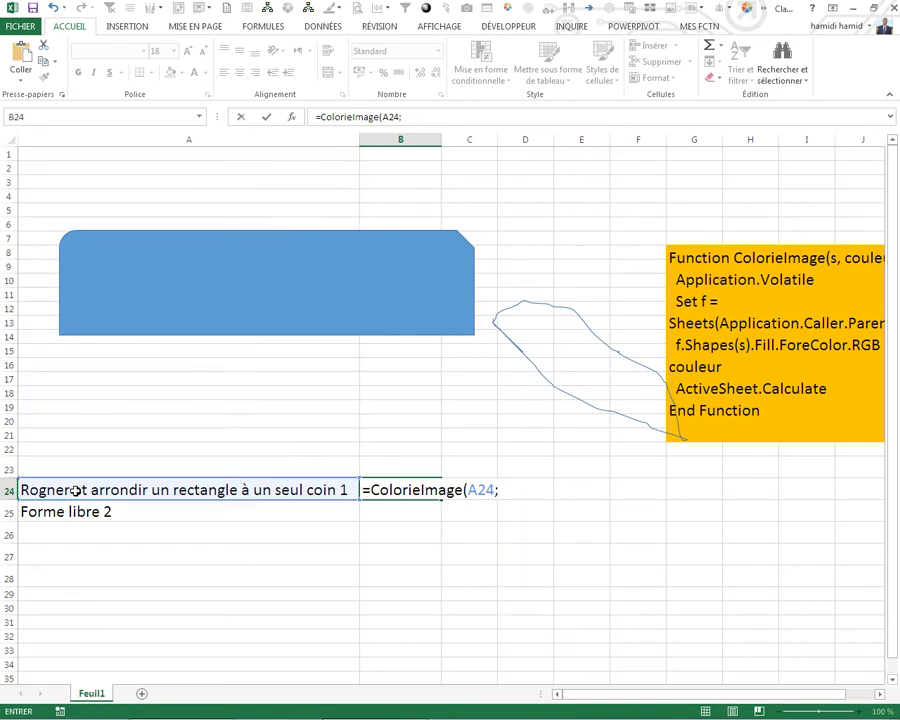
pyautogui.write(';')
pyautogui.write('456285')
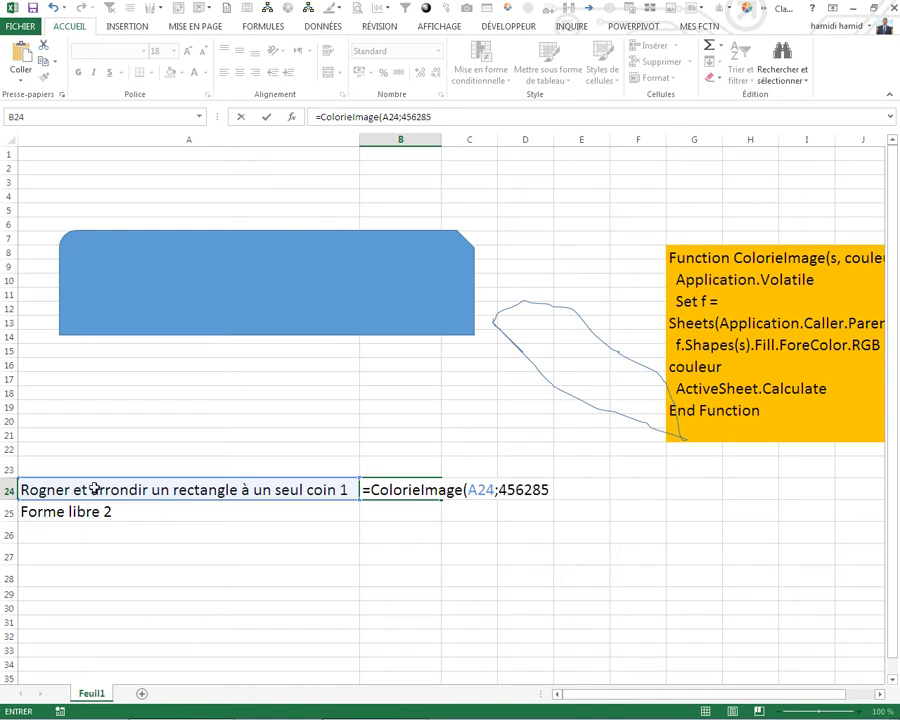
pyautogui.press('Return')
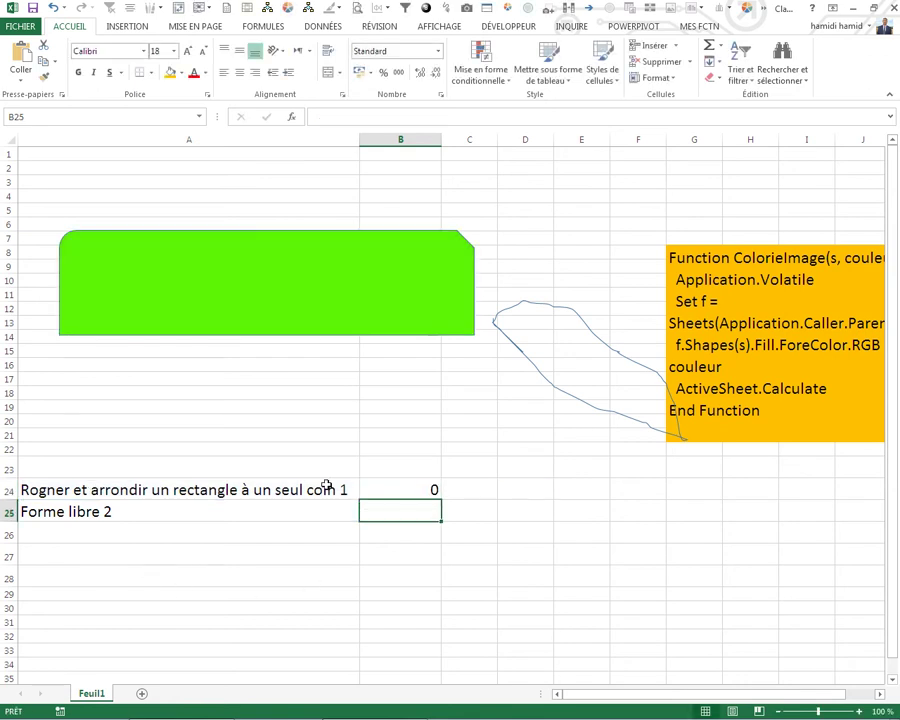
pyautogui.click(403, 491)
# Copy B24's formula down to B25 and change its colour to 256285.
pyautogui.press('F2')
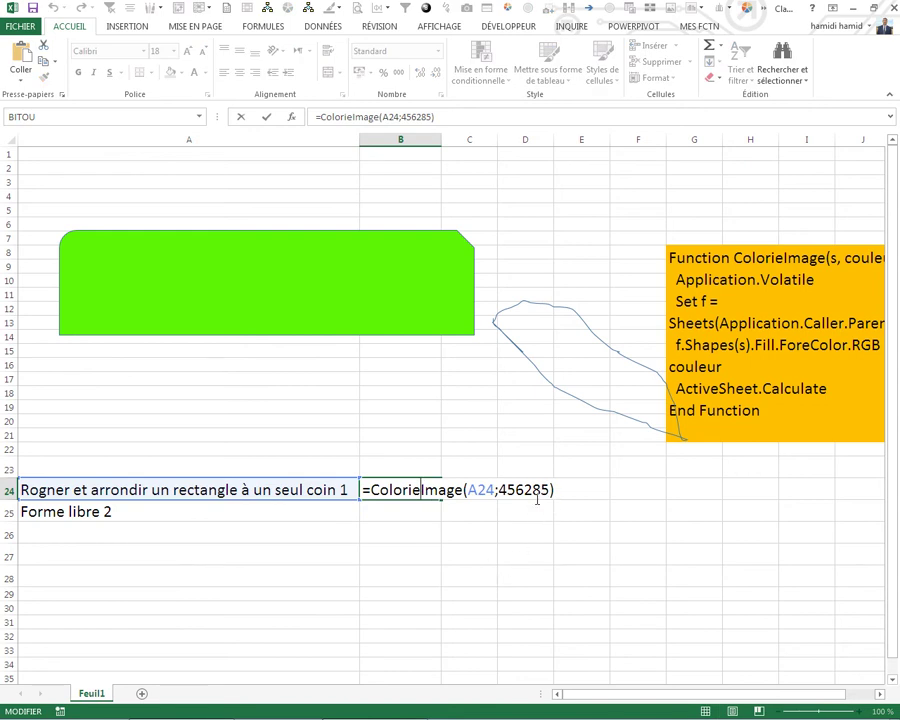
pyautogui.press('Escape')
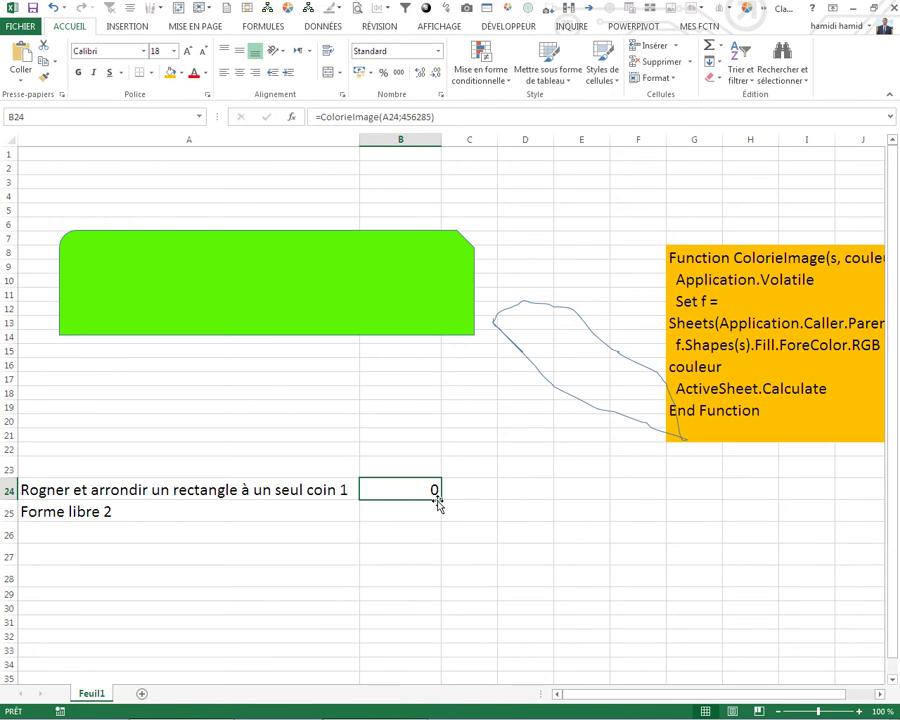
pyautogui.moveTo(440, 502)
pyautogui.mouseDown()
pyautogui.moveTo(442, 522)
pyautogui.moveTo(424, 521)
pyautogui.mouseUp()
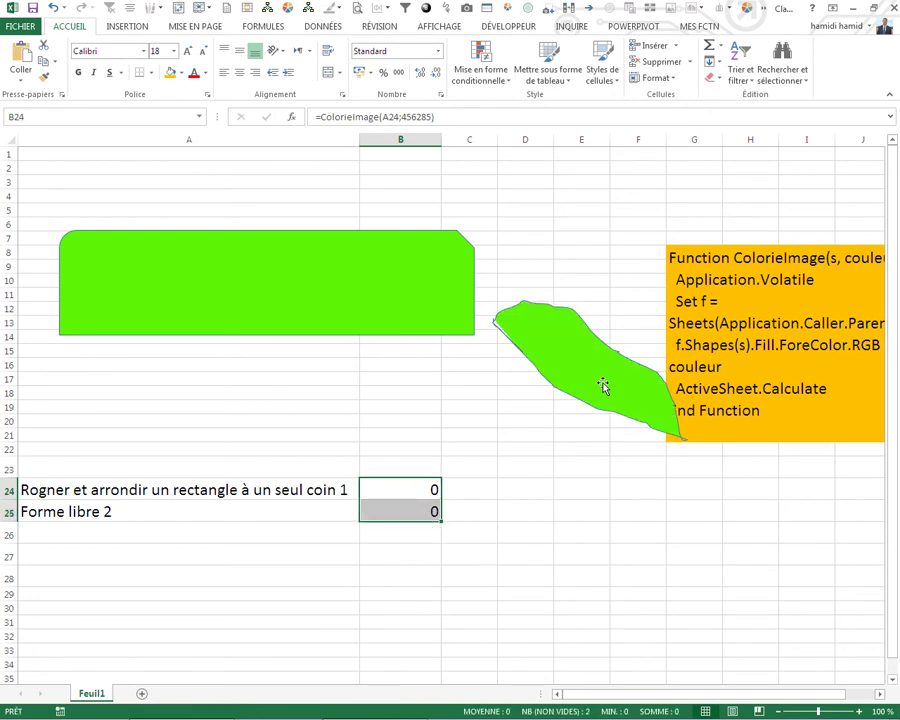
pyautogui.doubleClick(386, 508)
pyautogui.click(508, 512)
pyautogui.press('BackSpace')
pyautogui.write('2')
pyautogui.press('Return')
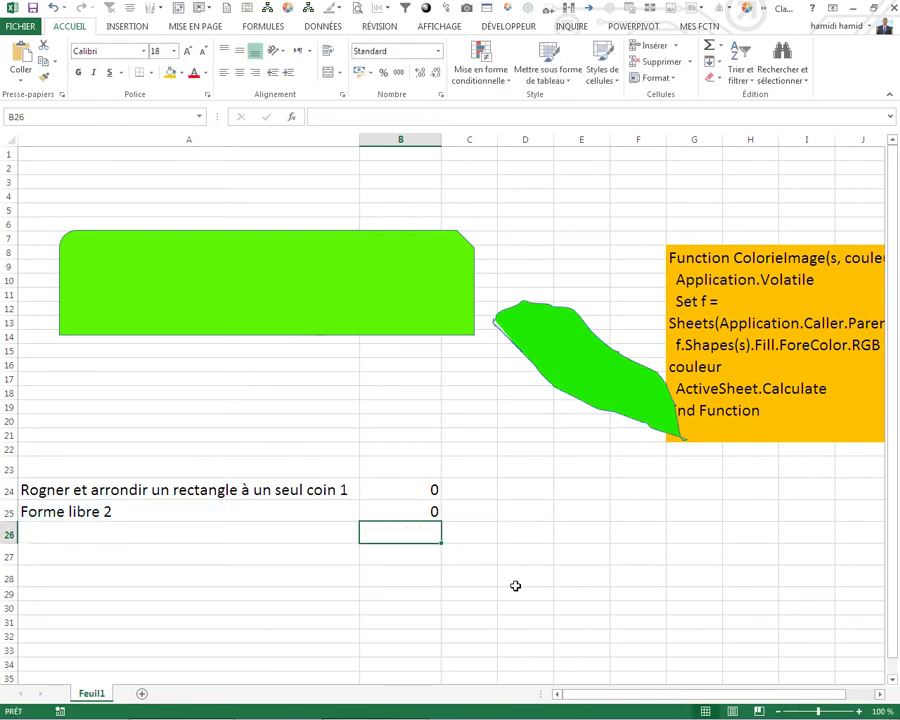
# Correct B25's colour to 26285, turning the freeform brown, then add sheet Feuil2.
pyautogui.doubleClick(430, 510)
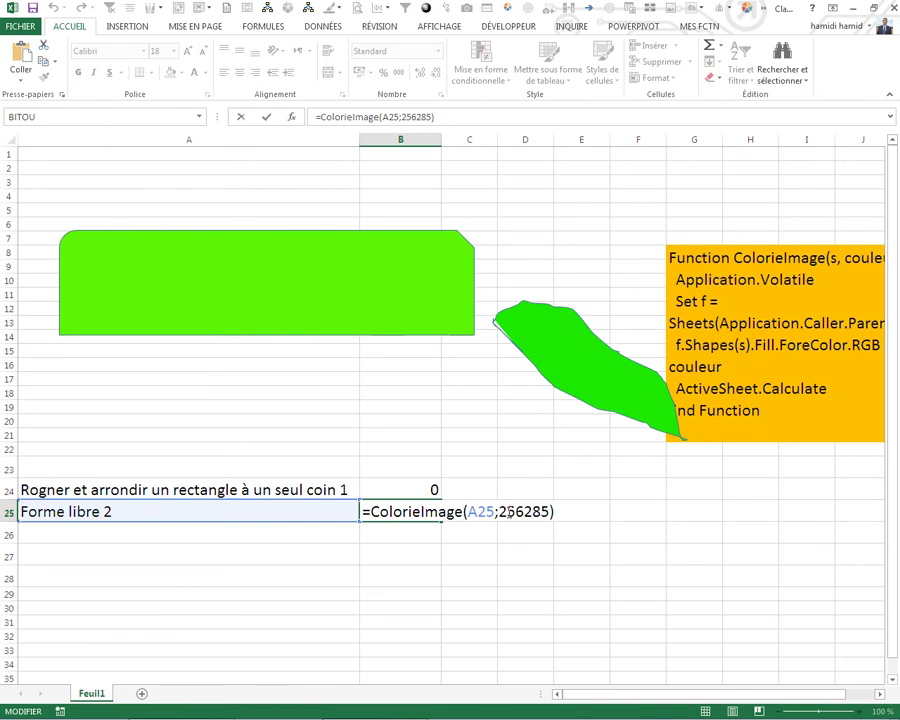
pyautogui.press('BackSpace')
pyautogui.press('Return')
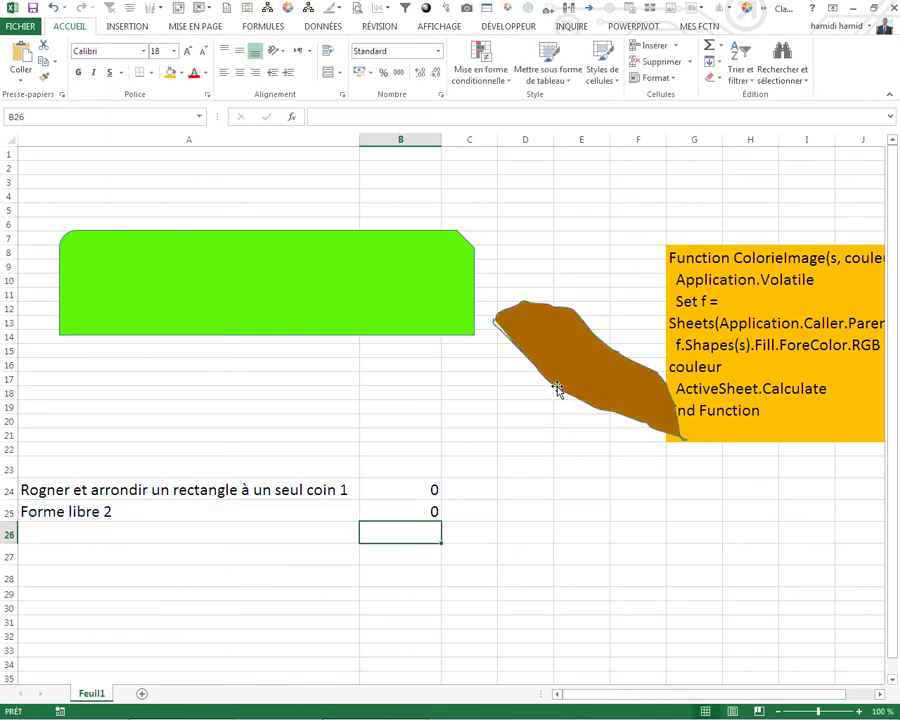
pyautogui.click(315, 433)
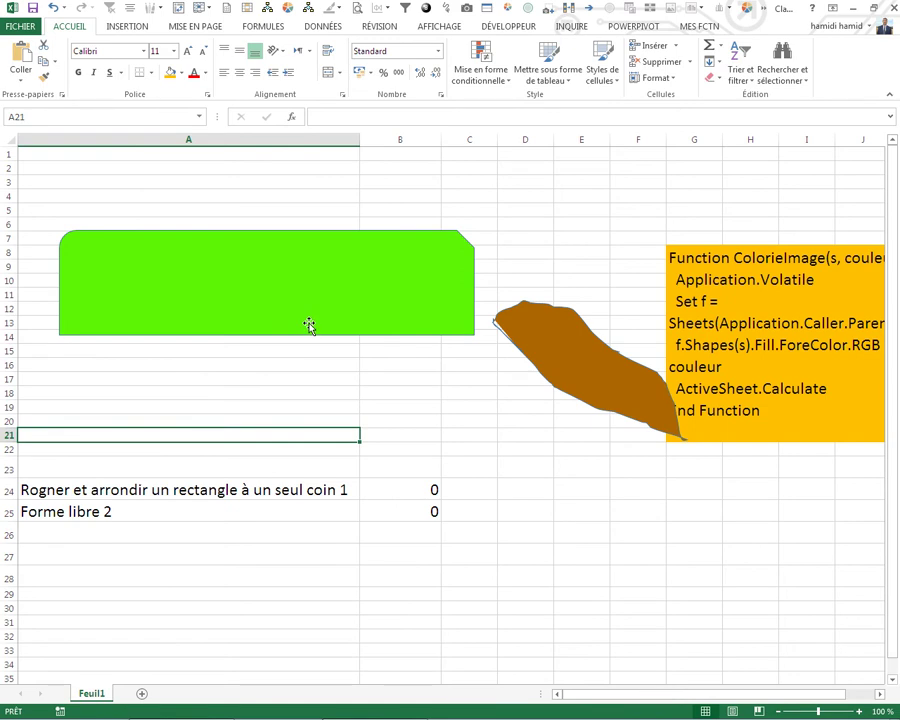
pyautogui.click(413, 487)
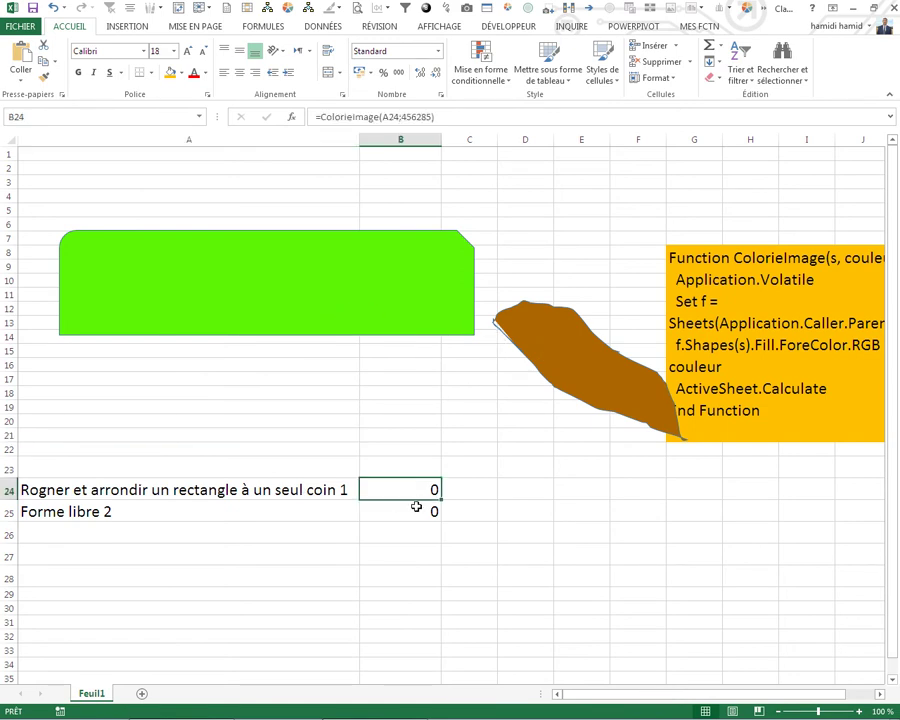
pyautogui.click(408, 510)
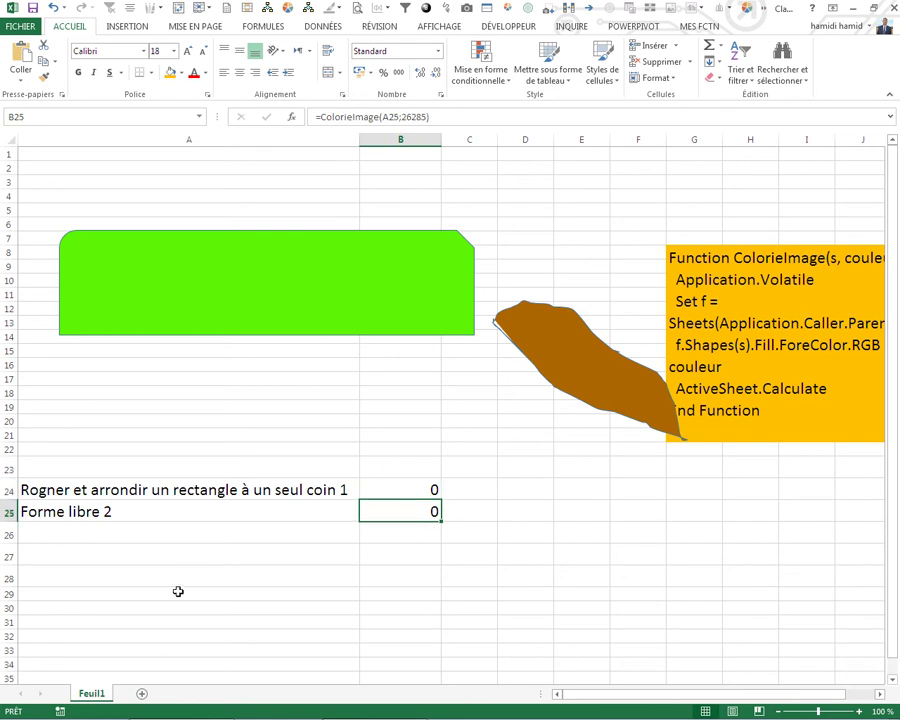
pyautogui.click(142, 692)
# Enter the values 45, 63 and 28 in D7:D9.
pyautogui.click(208, 242)
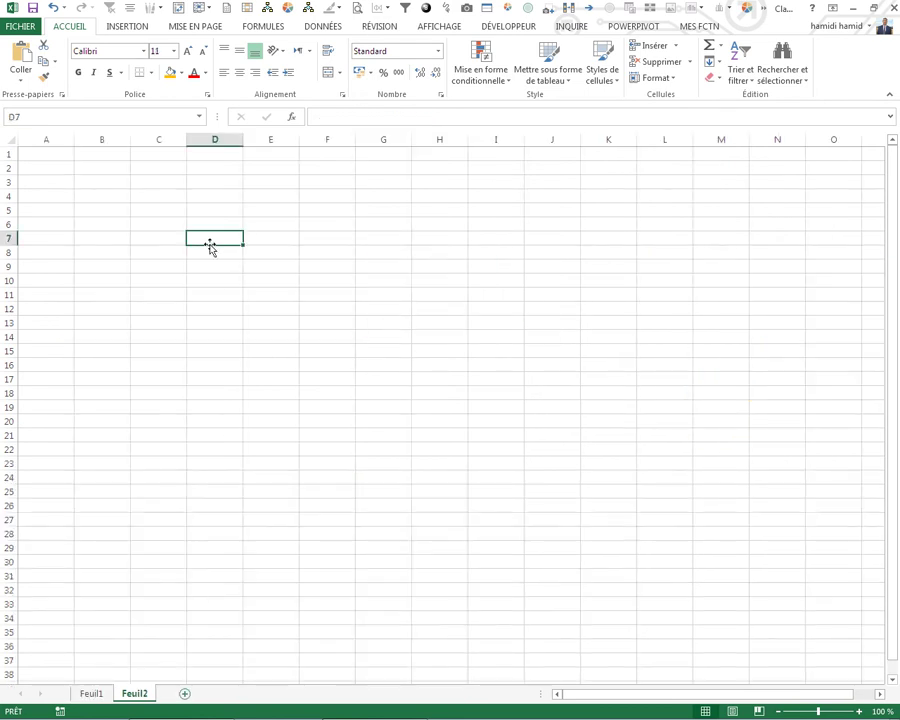
pyautogui.moveTo(205, 236); pyautogui.dragTo(207, 259)
pyautogui.click(209, 234)
pyautogui.write('4')
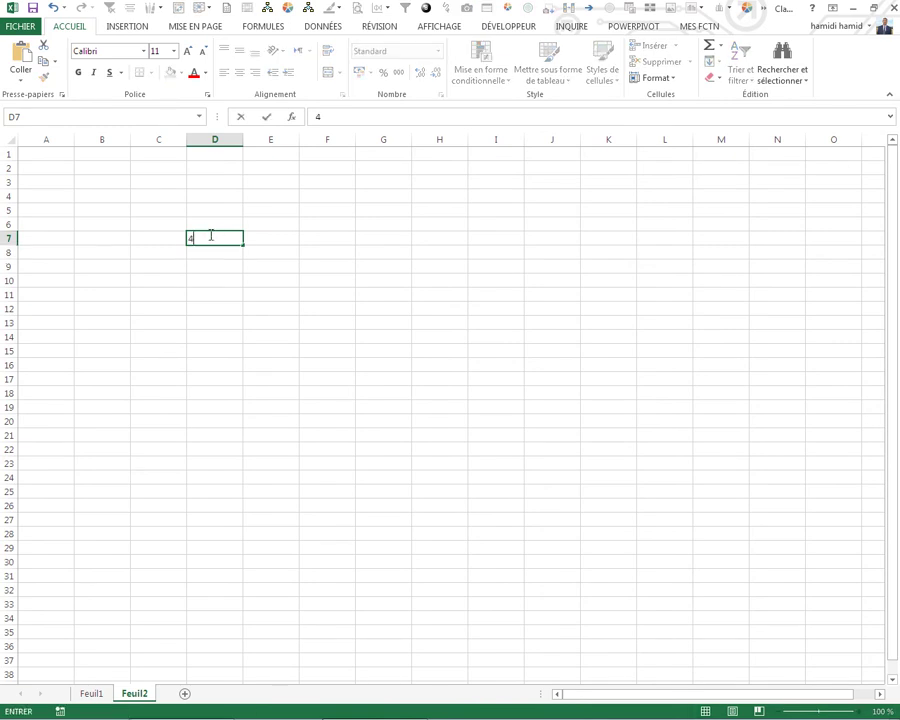
pyautogui.write('5')
pyautogui.press('Return')
pyautogui.write('63')
pyautogui.press('Return')
pyautogui.write('8')
pyautogui.press('Return')
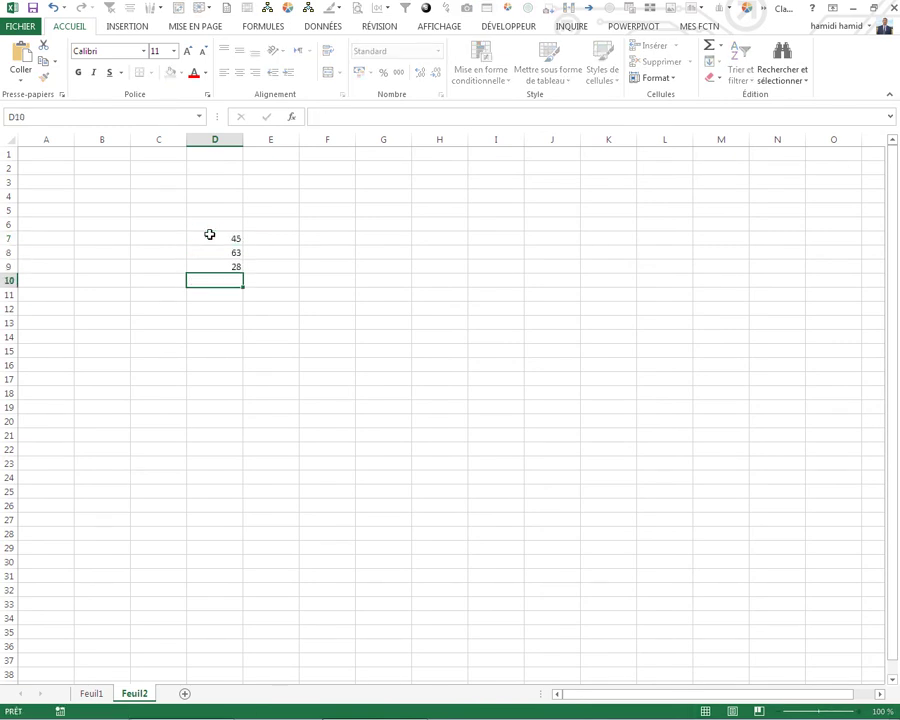
pyautogui.click(383, 363)
# Insert a line chart with markers from D7:D9.
pyautogui.moveTo(232, 241); pyautogui.dragTo(231, 265)
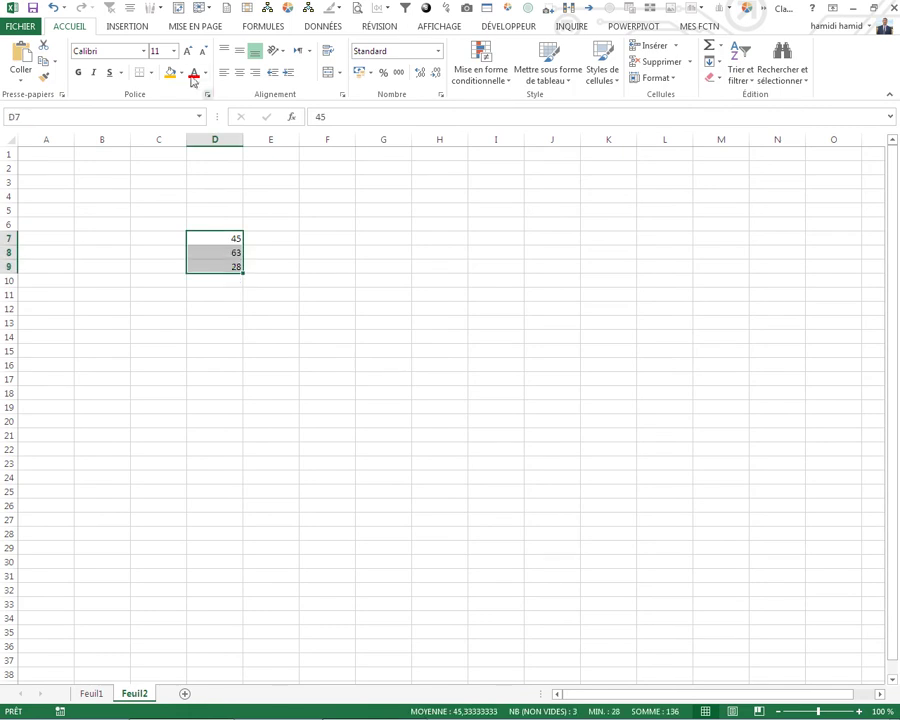
pyautogui.click(132, 28)
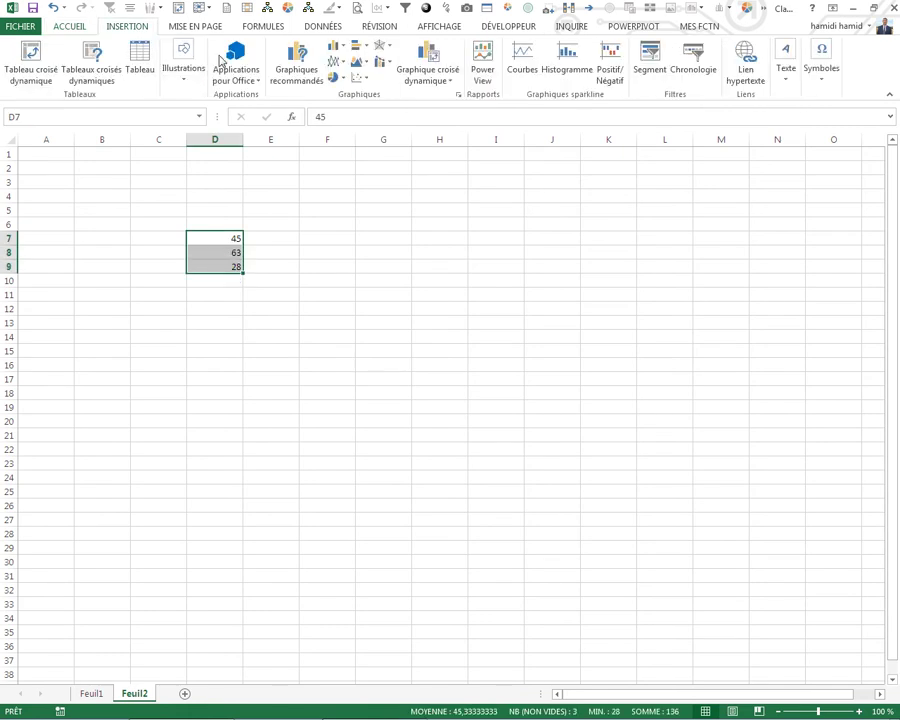
pyautogui.click(343, 67)
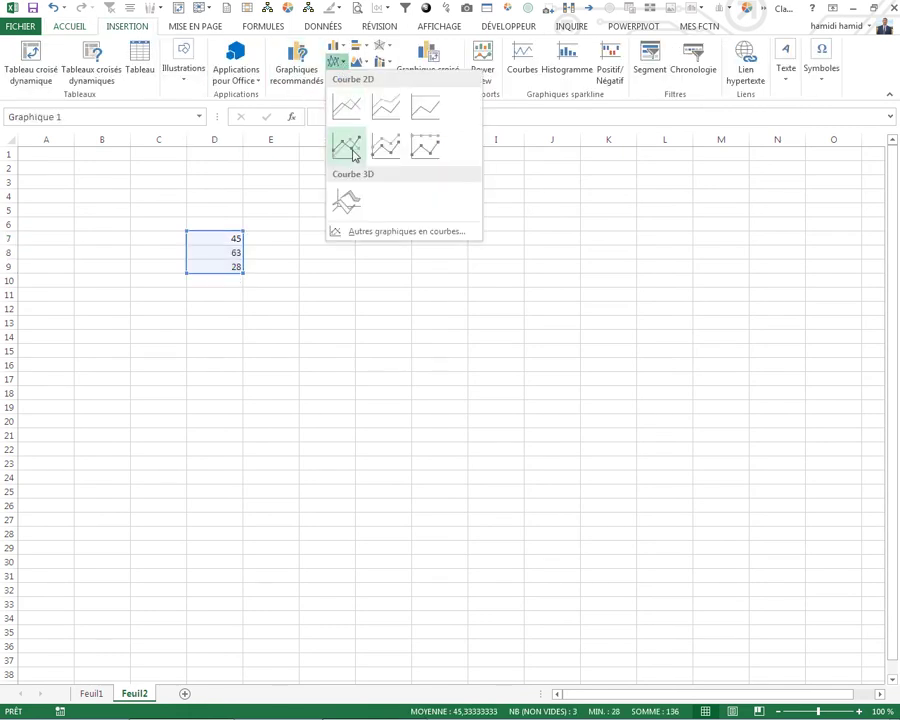
pyautogui.click(344, 144)
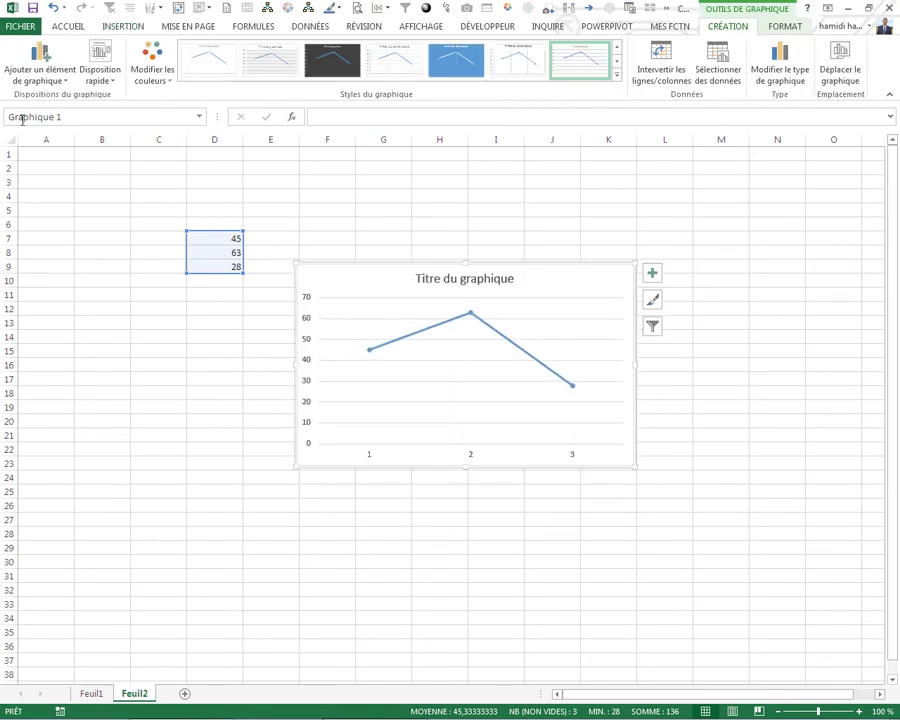
# Copy the chart's name, Graphique 1, into A17.
pyautogui.click(68, 117)
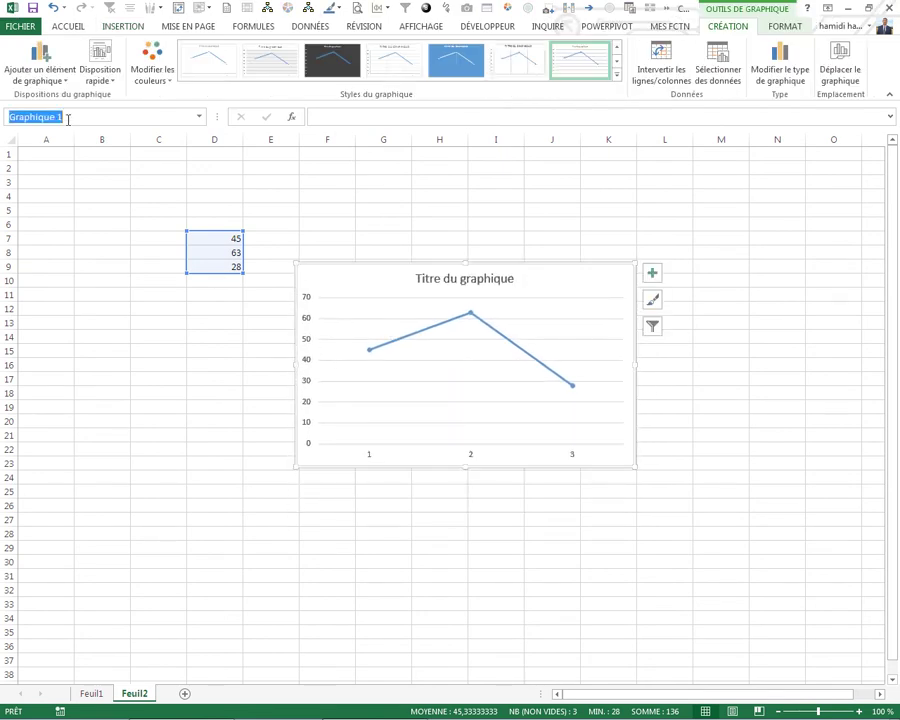
pyautogui.click(60, 378)
pyautogui.write('Graphique 1')
# Duplicate the line chart below the original and change the copy to a pie chart.
pyautogui.click(158, 449)
pyautogui.moveTo(416, 462); pyautogui.dragTo(411, 552)
pyautogui.rightClick(418, 406)
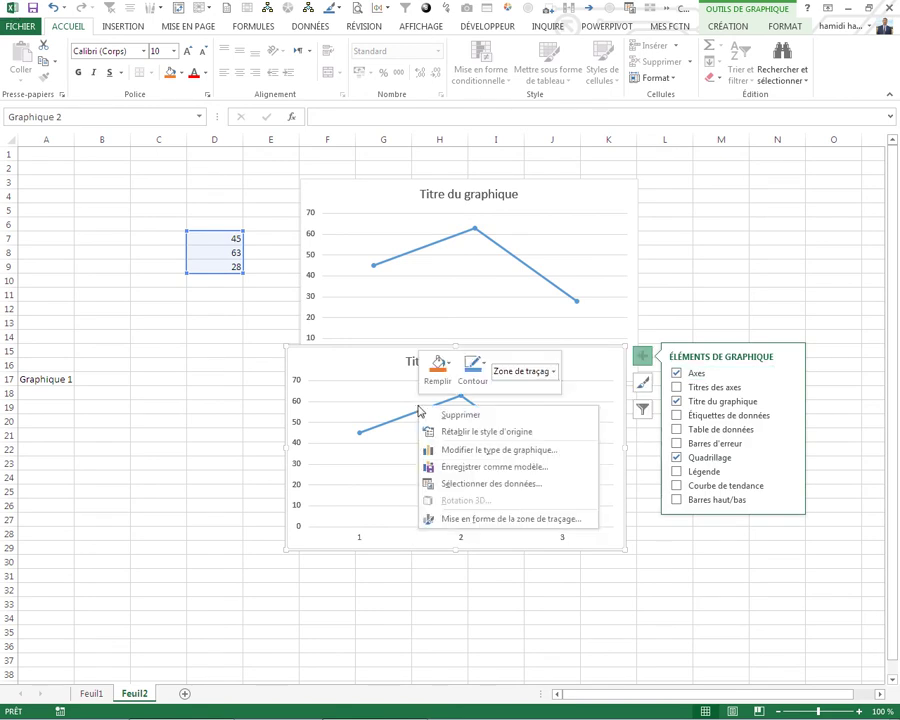
pyautogui.click(462, 450)
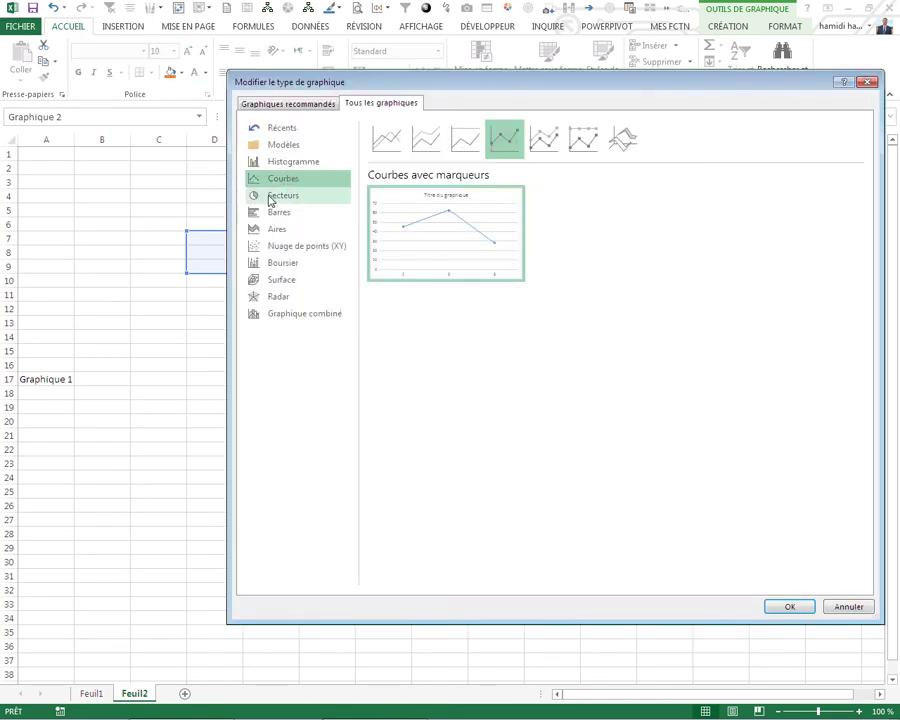
pyautogui.click(292, 199)
pyautogui.moveTo(434, 277)
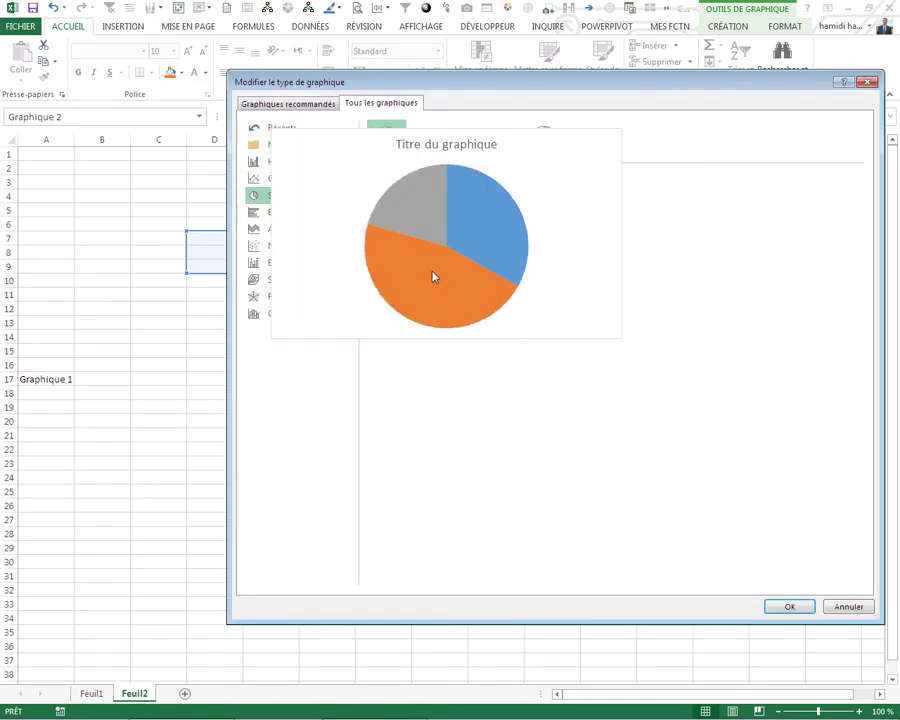
pyautogui.click(786, 607)
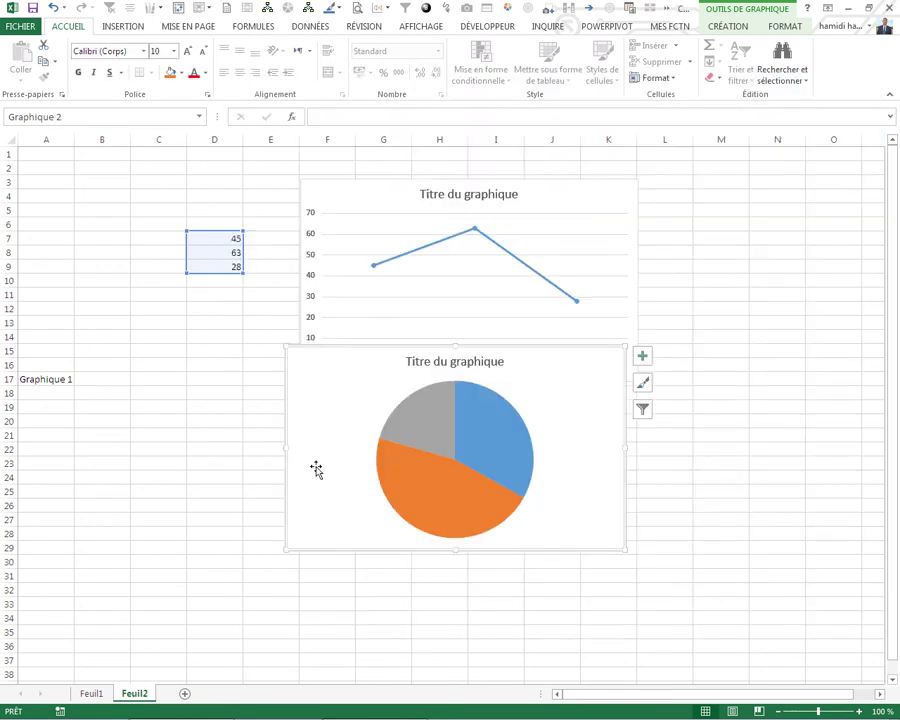
pyautogui.click(137, 500)
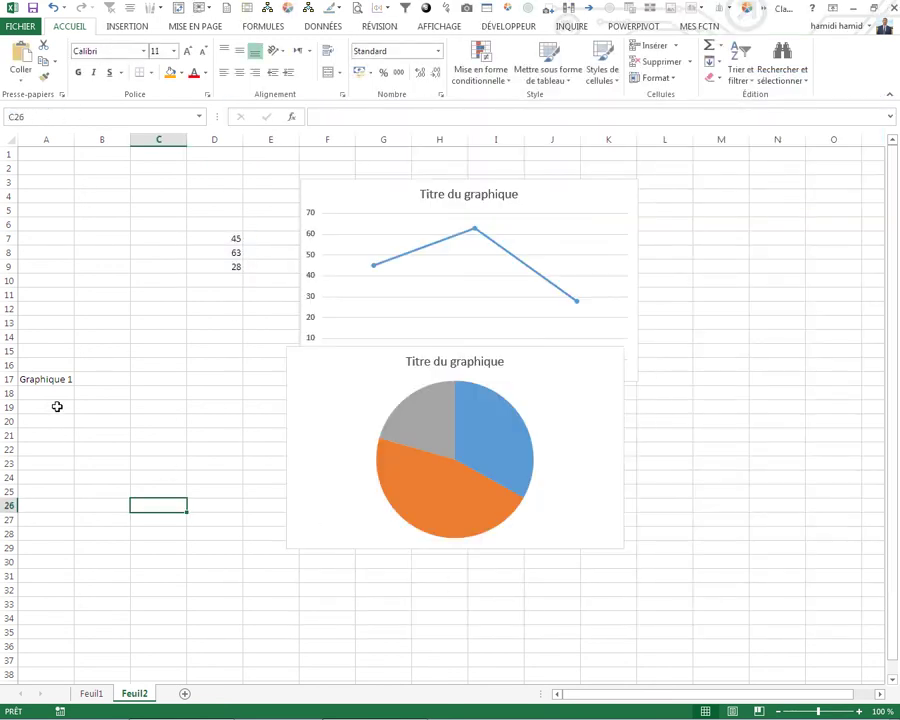
# Paste the name Graphique 2 into A18.
pyautogui.click(57, 397)
pyautogui.write('Graphique 2')
pyautogui.click(154, 450)
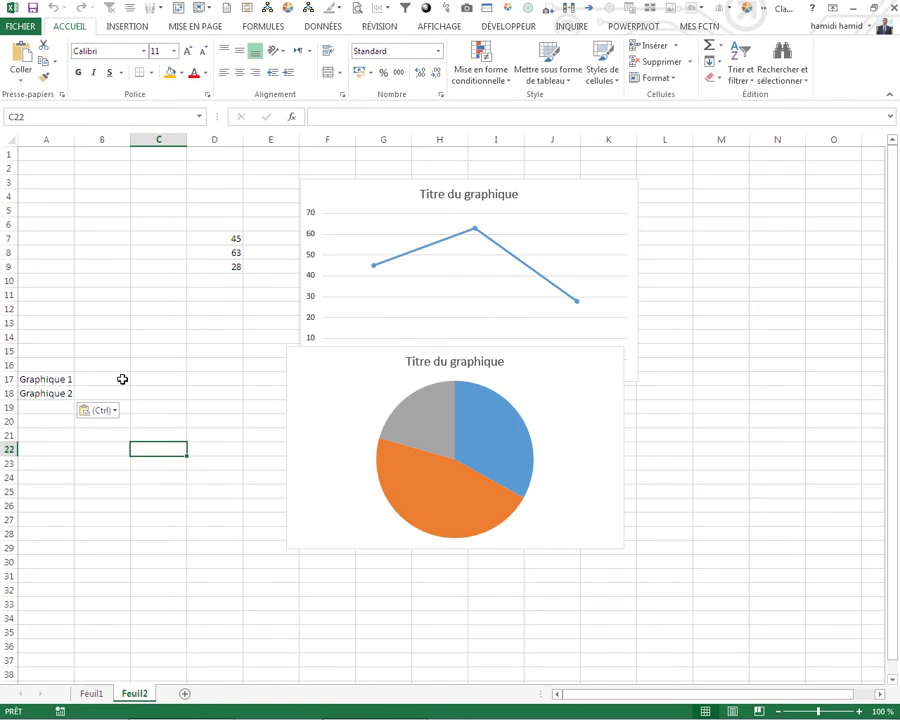
# Enter =ColorieImage(A17;255) in B17 to turn the line chart red; move the pie chart lower.
pyautogui.click(122, 379)
pyautogui.write('=col')
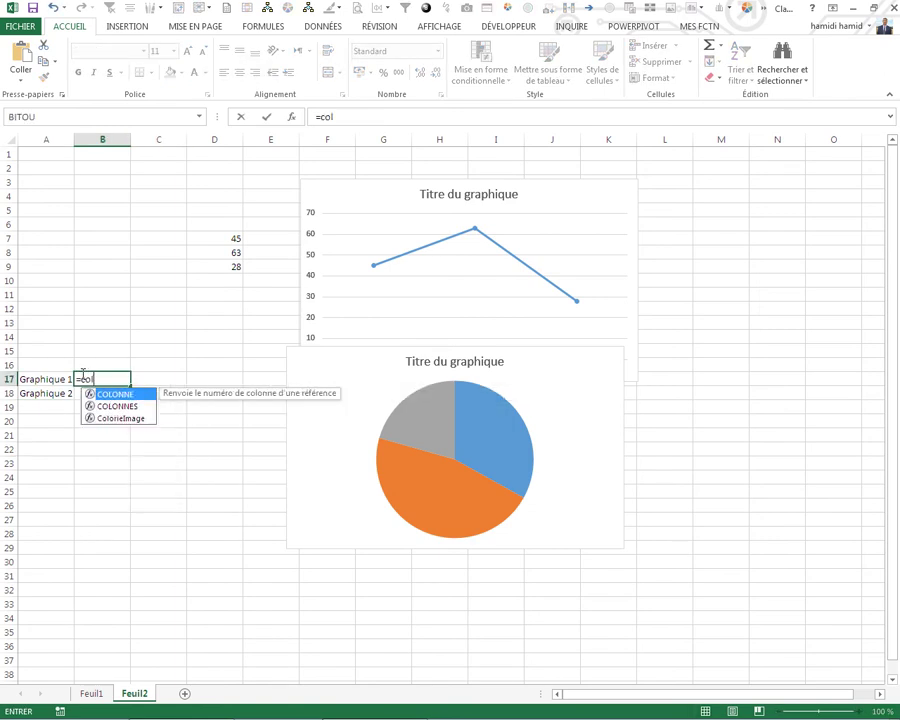
pyautogui.doubleClick(127, 419)
pyautogui.click(42, 379)
pyautogui.write(';25')
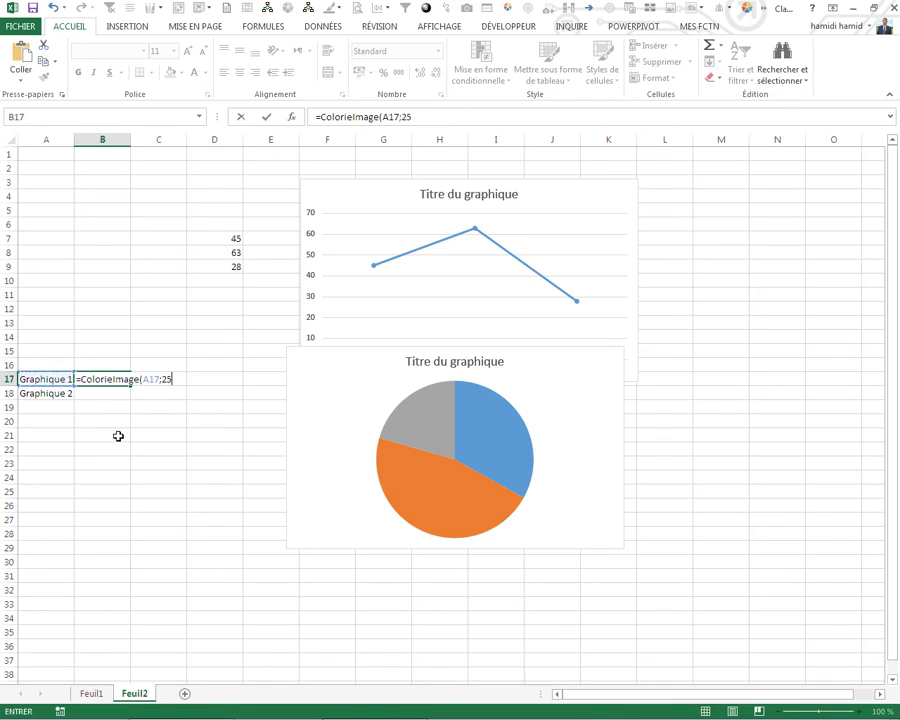
pyautogui.press('Return')
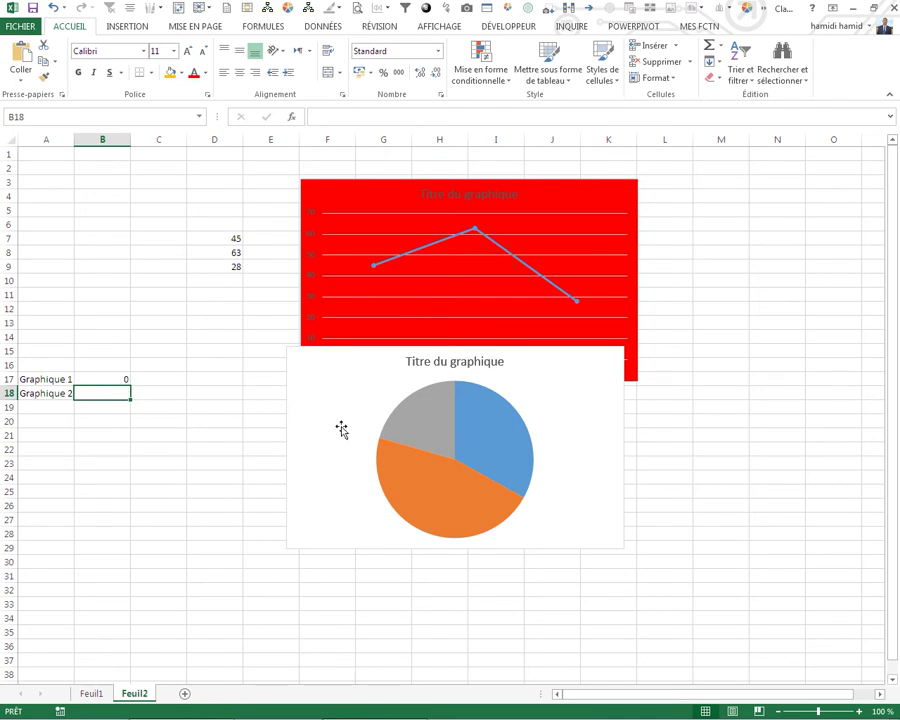
pyautogui.moveTo(340, 426); pyautogui.dragTo(366, 510)
pyautogui.click(120, 379)
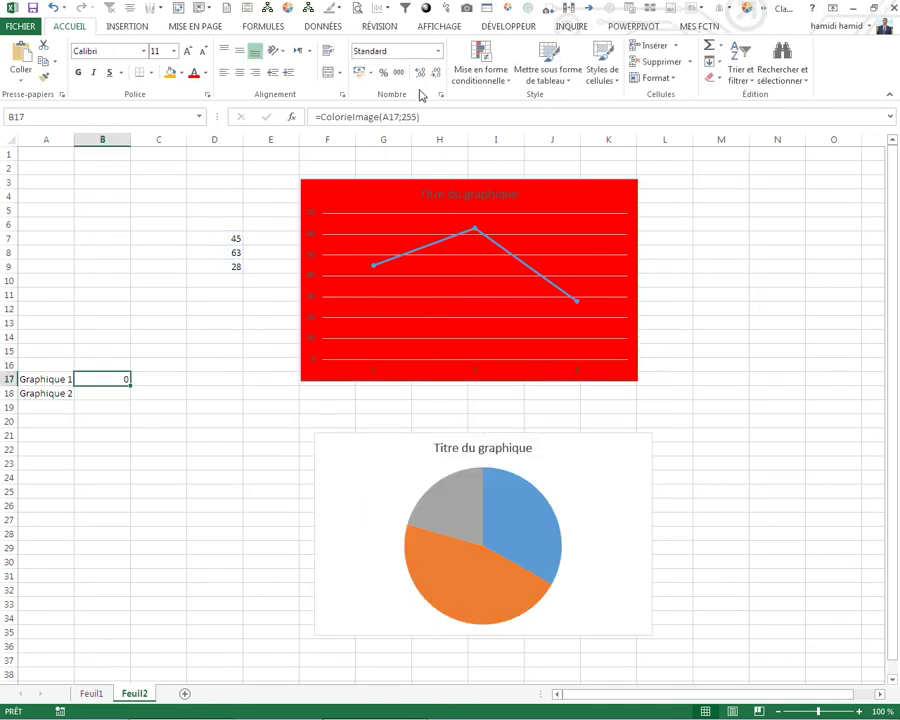
# Change B17's colour to 2255, fill it down to B18, and clear B19's #VALEUR! error.
pyautogui.doubleClick(120, 377)
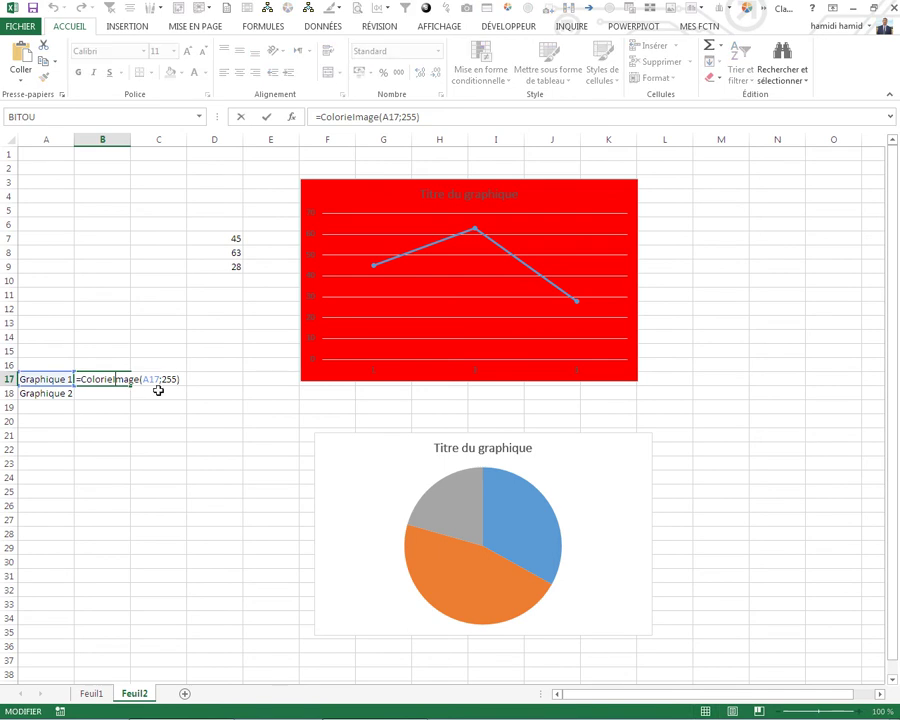
pyautogui.write('2')
pyautogui.press('Return')
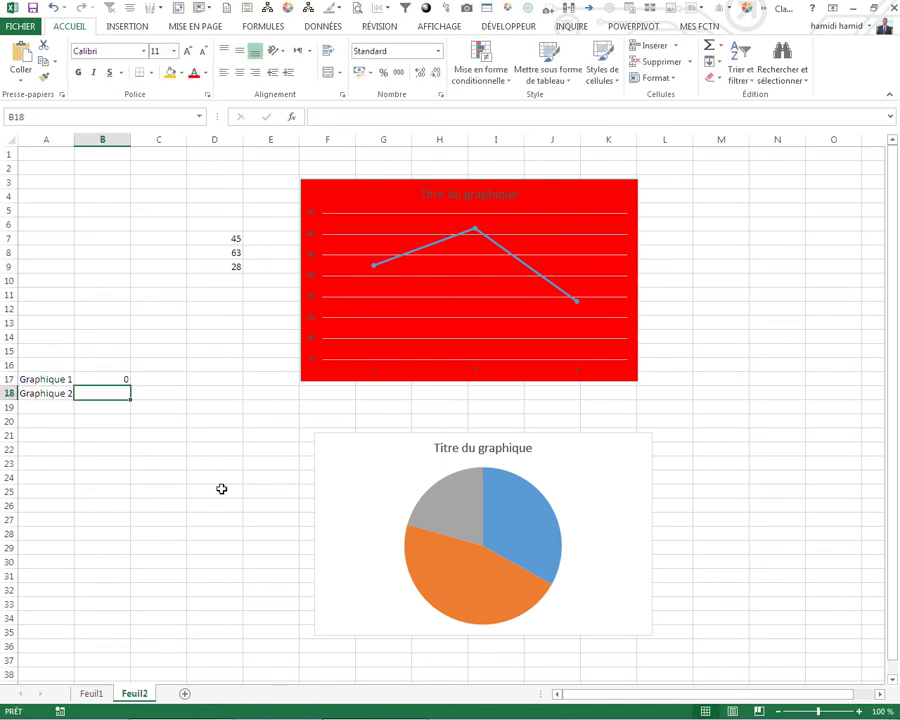
pyautogui.press('Up')
pyautogui.moveTo(131, 388); pyautogui.dragTo(126, 408)
pyautogui.click(108, 405)
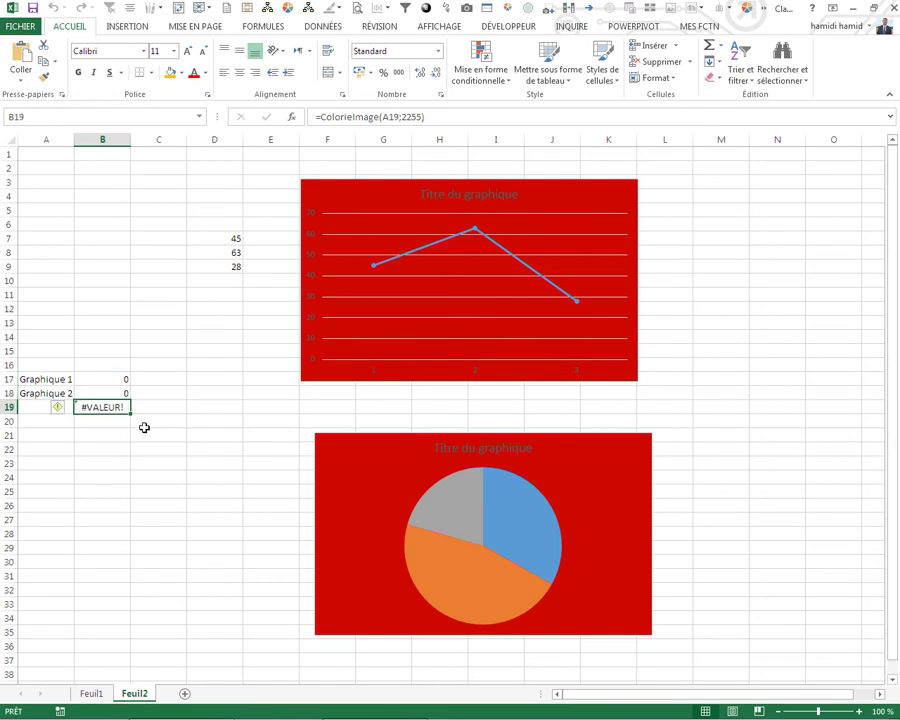
pyautogui.press('Delete')
# Adjust B18's colour number to 222355, turning the pie chart olive green.
pyautogui.click(114, 396)
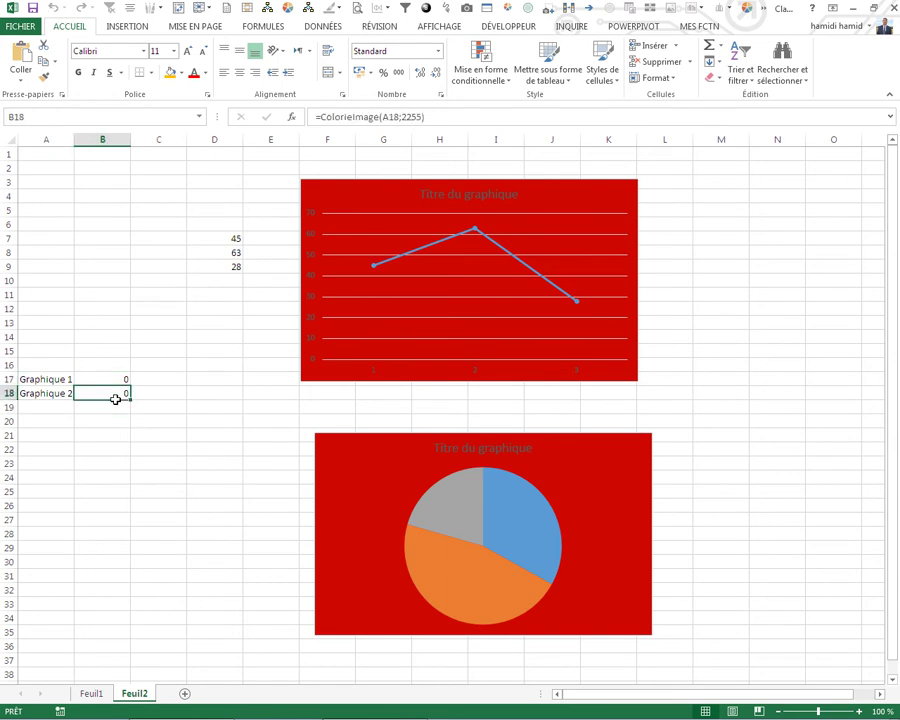
pyautogui.click(404, 119)
pyautogui.write('223')
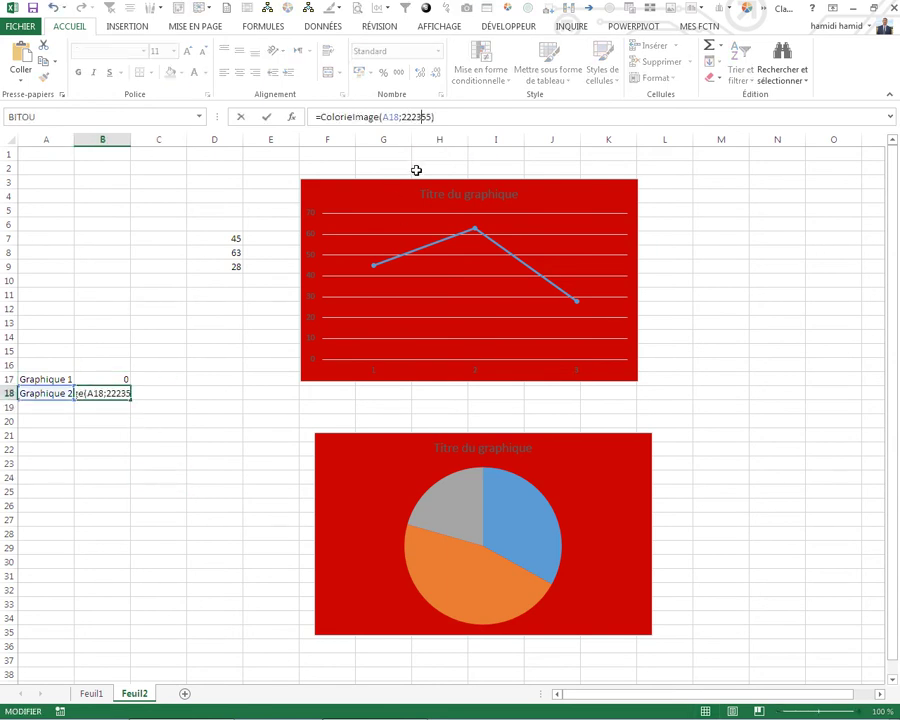
pyautogui.press('Return')
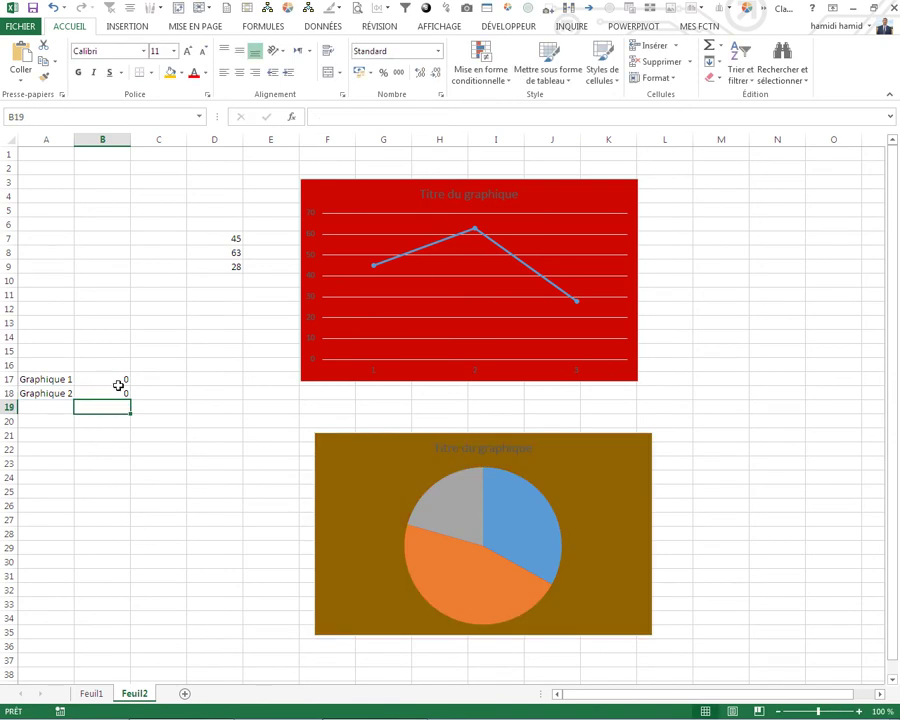
pyautogui.click(119, 392)
pyautogui.click(392, 117)
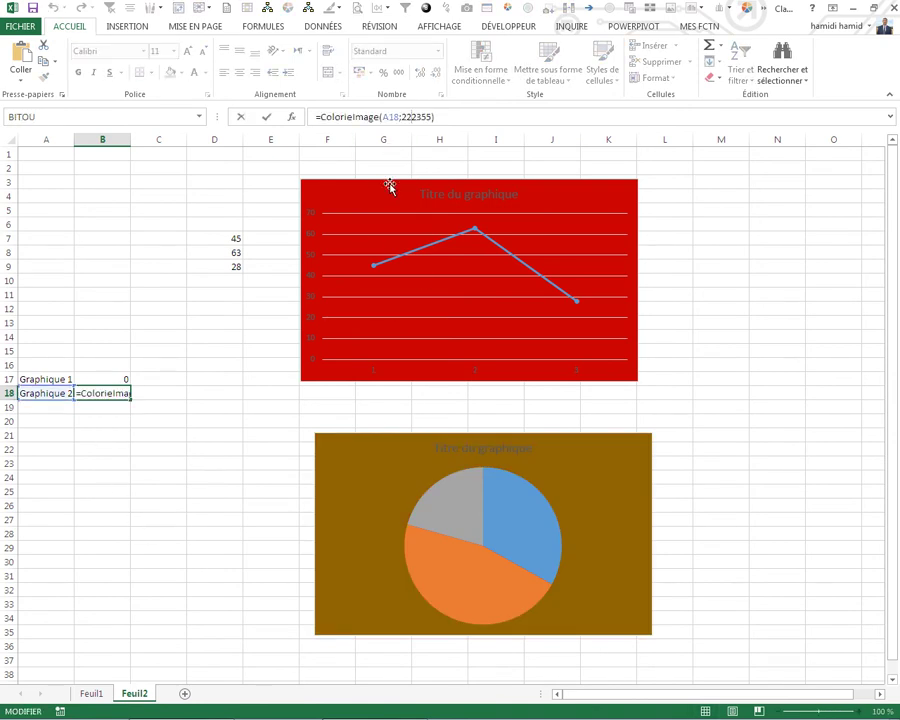
pyautogui.press('Return')
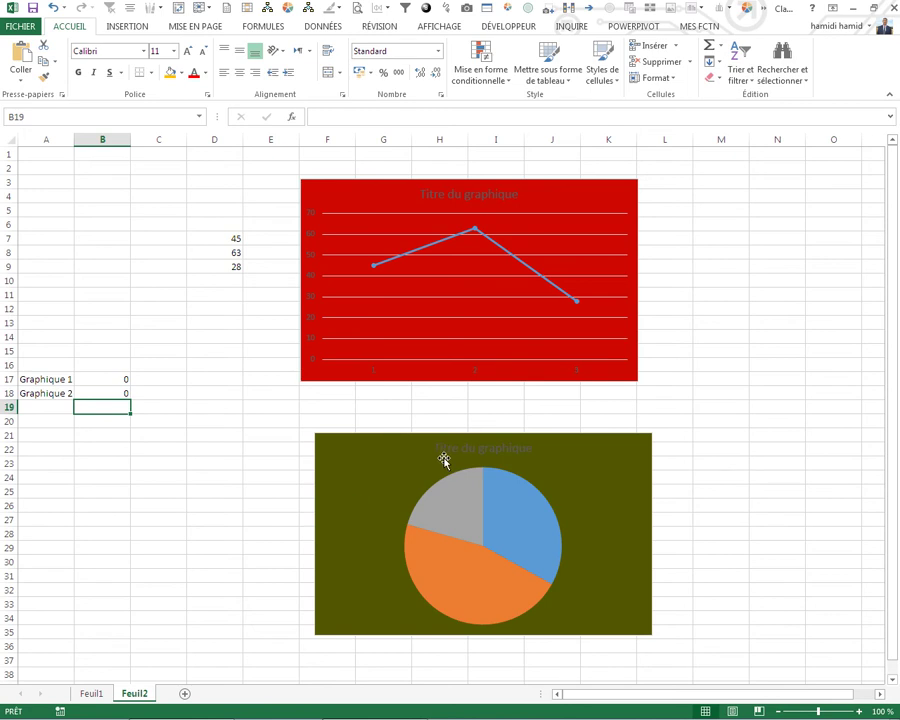
pyautogui.click(444, 460)
pyautogui.click(110, 533)
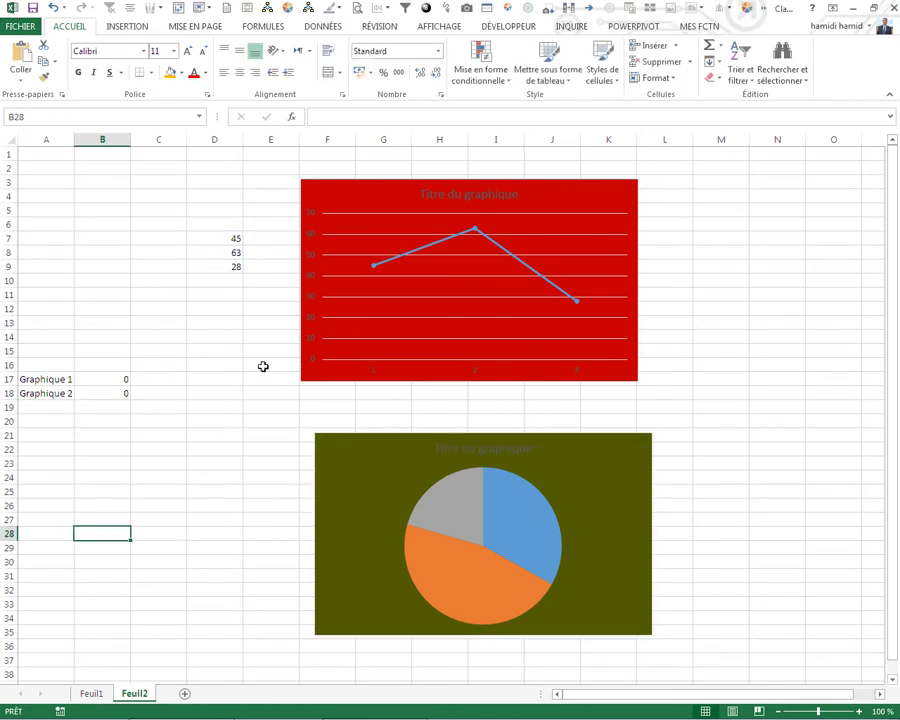
pyautogui.click(105, 379)
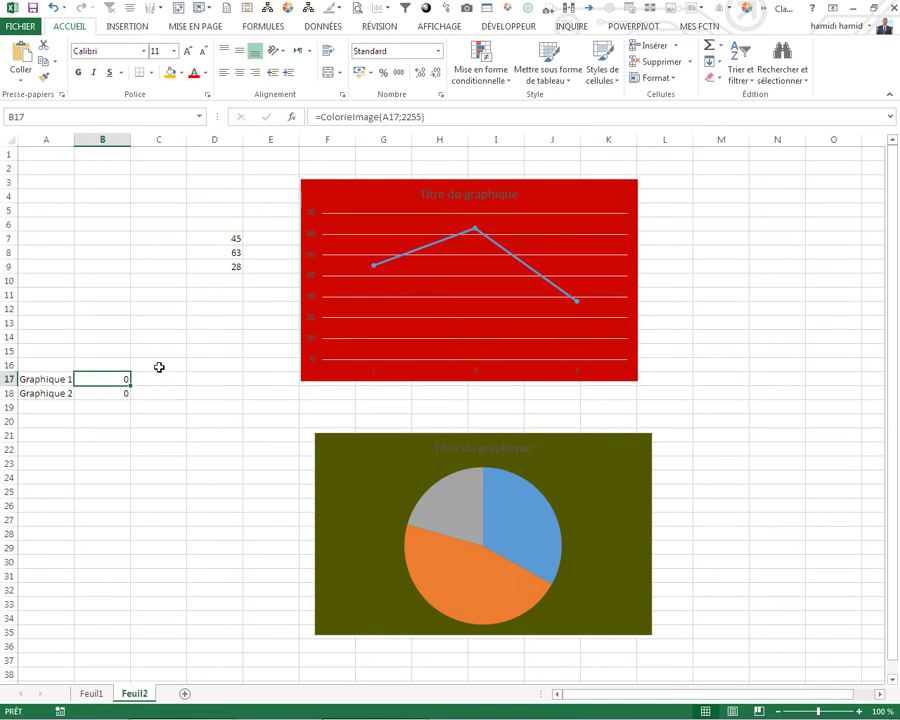
pyautogui.click(96, 291)
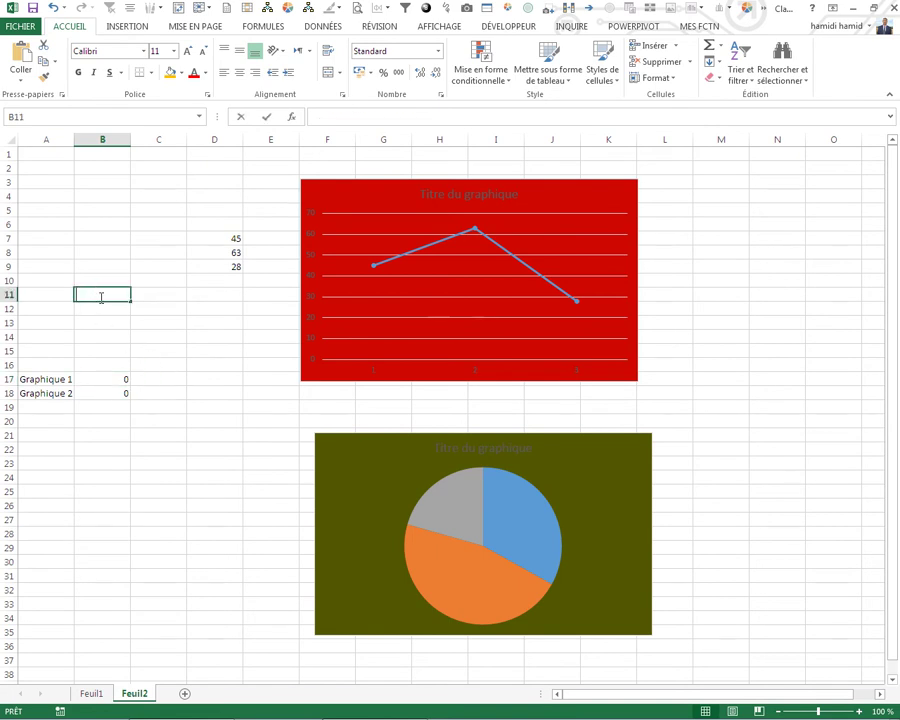
# Enter 2456 in B11 and make B17's ColorieImage formula use B11 instead of 2255.
pyautogui.write('2456')
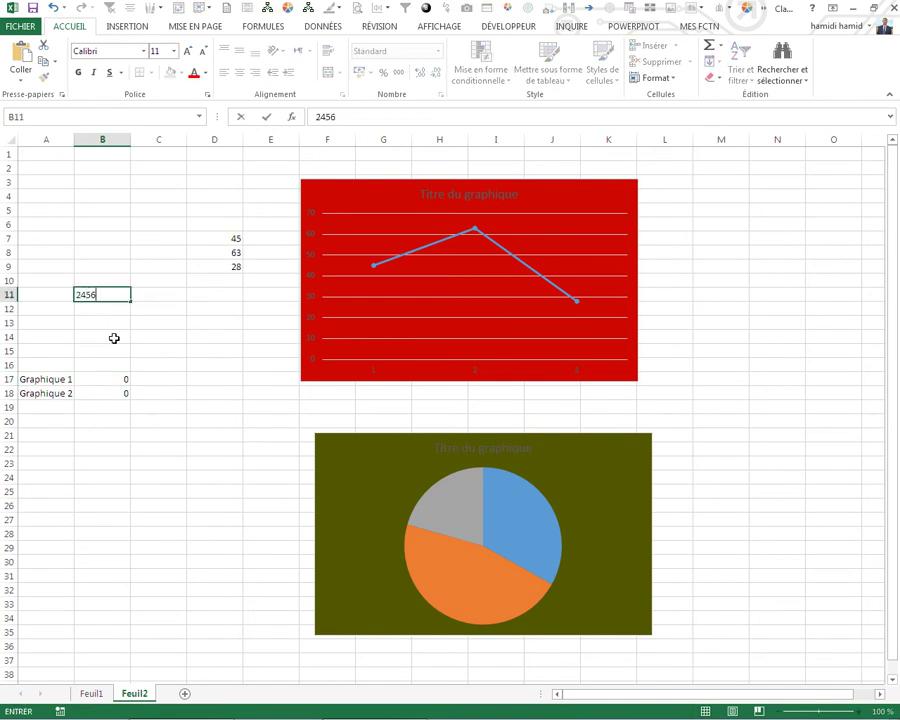
pyautogui.click(114, 338)
pyautogui.click(109, 387)
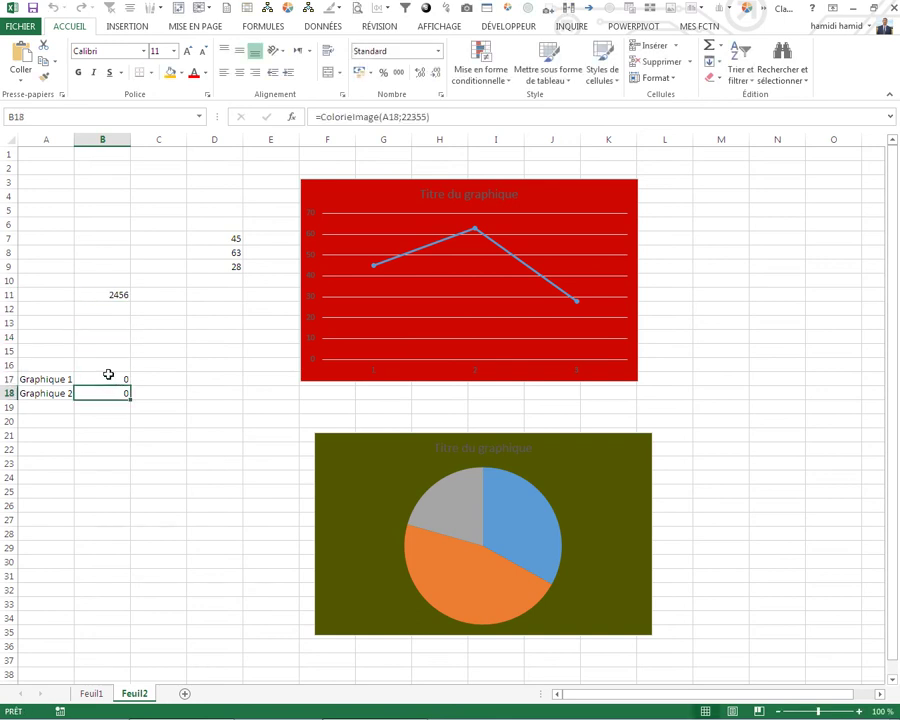
pyautogui.doubleClick(108, 376)
pyautogui.press('BackSpace')
pyautogui.press('BackSpace')
pyautogui.press('BackSpace')
pyautogui.press('BackSpace')
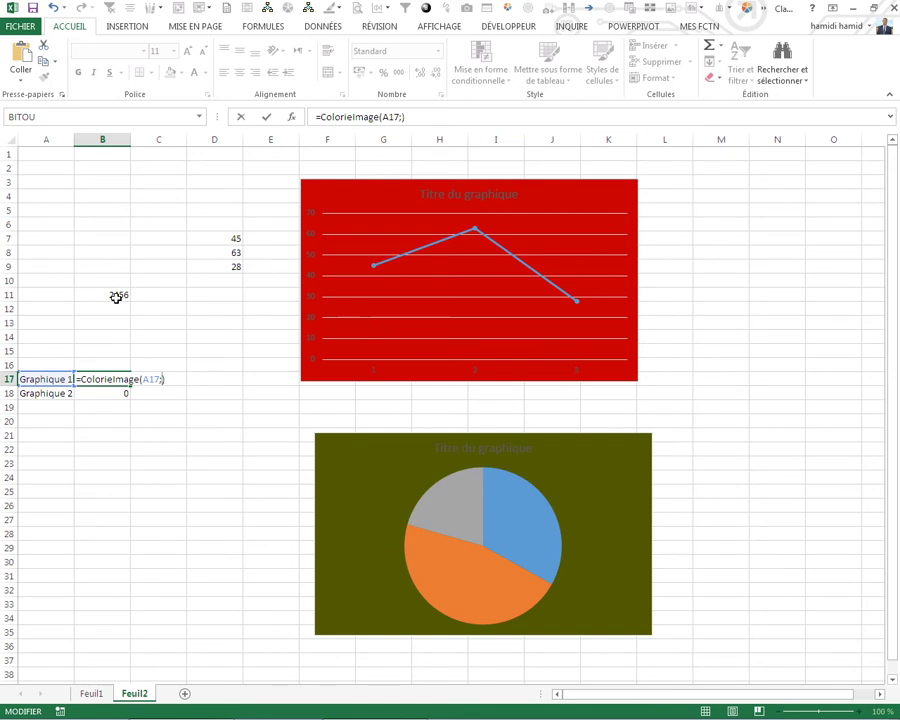
pyautogui.click(116, 294)
pyautogui.press('Return')
# Set B11 to 58653 so the line chart turns green.
pyautogui.click(155, 477)
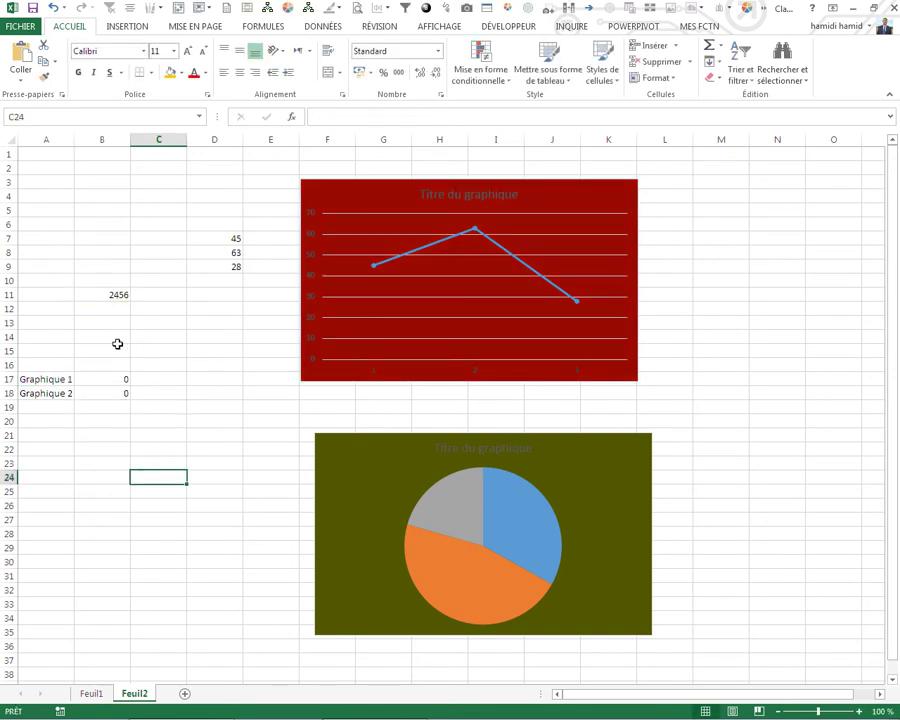
pyautogui.click(112, 292)
pyautogui.write('586')
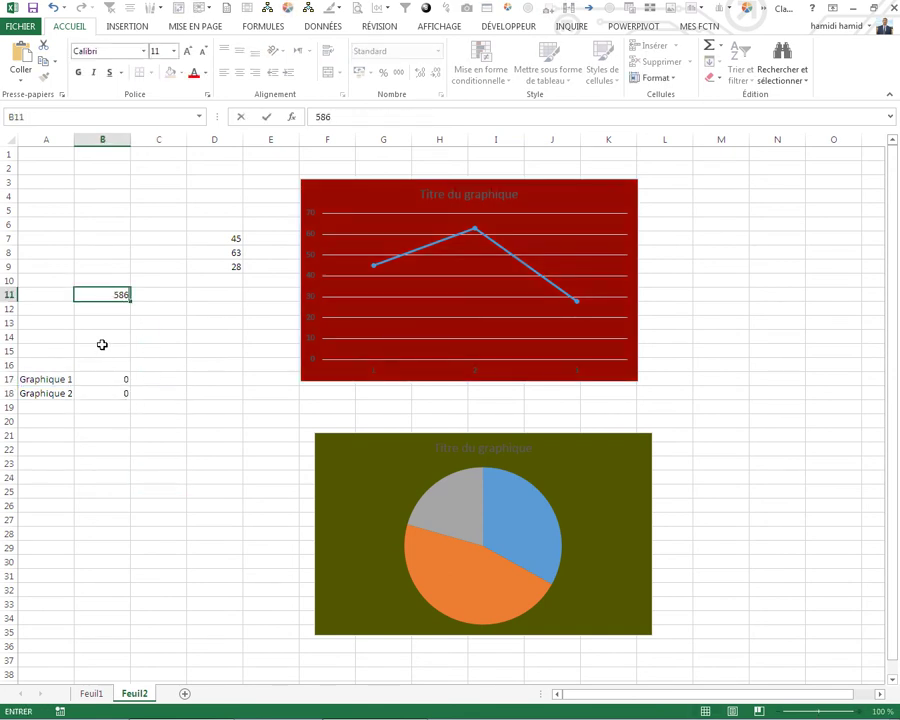
pyautogui.write('53')
pyautogui.press('Return')
pyautogui.click(116, 293)
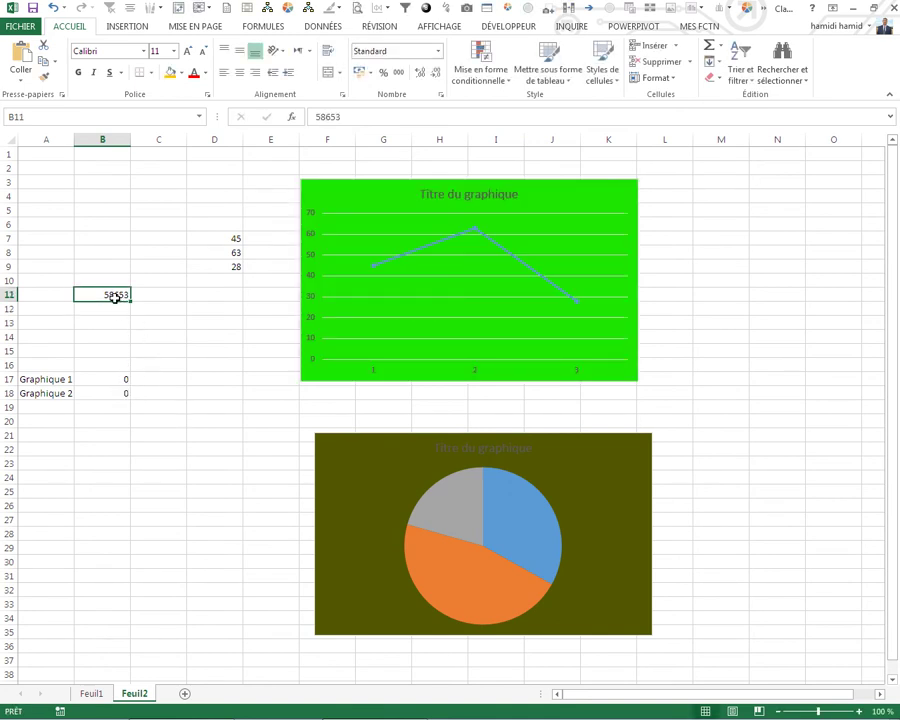
pyautogui.click(148, 378)
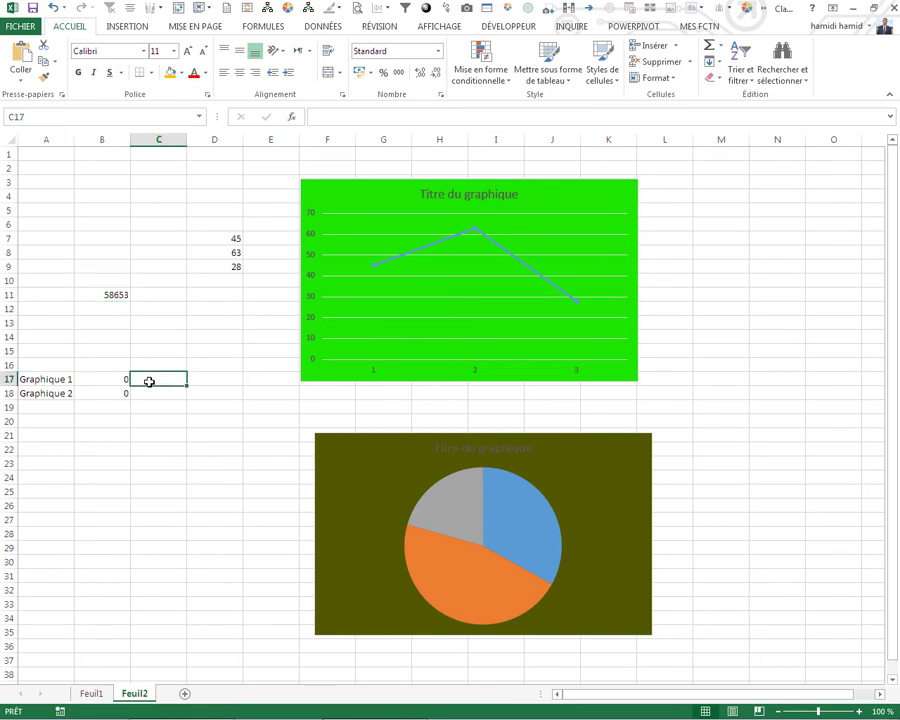
# Enter 1 in D17 and 2 in E17.
pyautogui.click(232, 383)
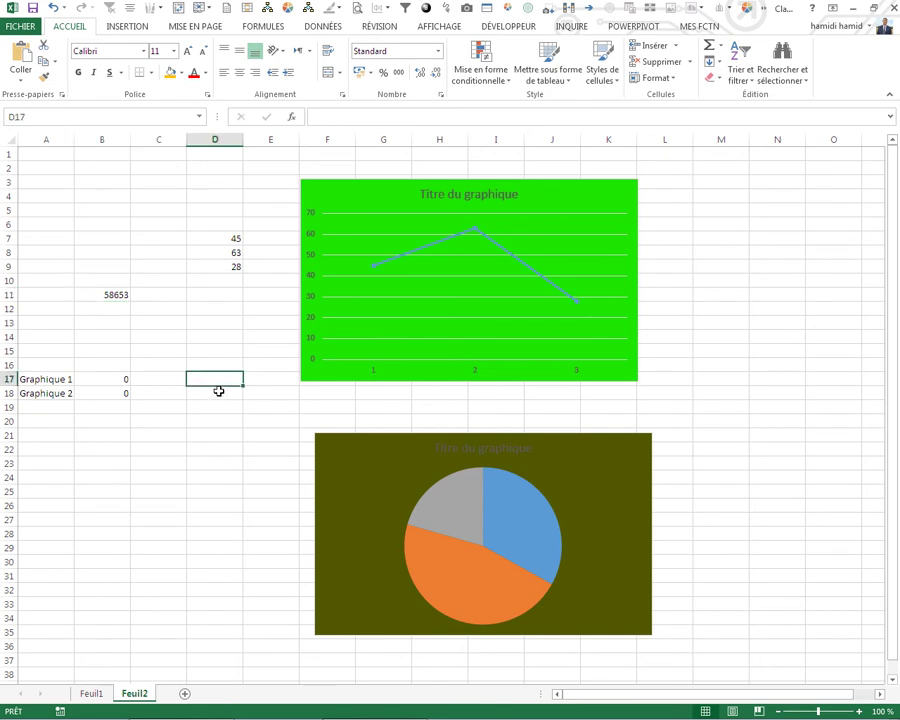
pyautogui.write('1')
pyautogui.click(195, 432)
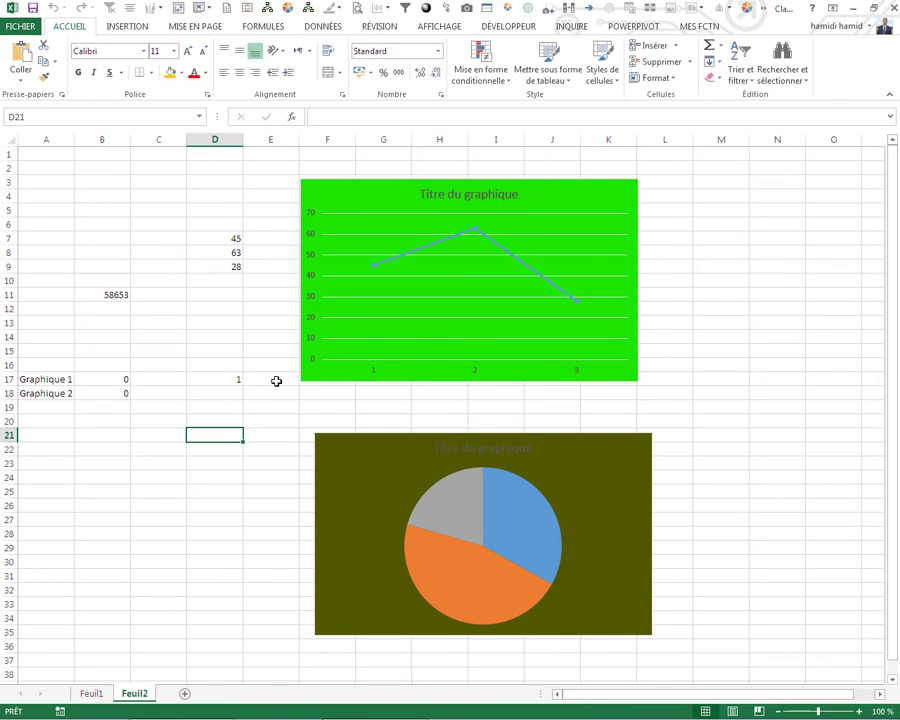
pyautogui.click(272, 379)
pyautogui.write('1')
pyautogui.click(199, 450)
pyautogui.click(232, 377)
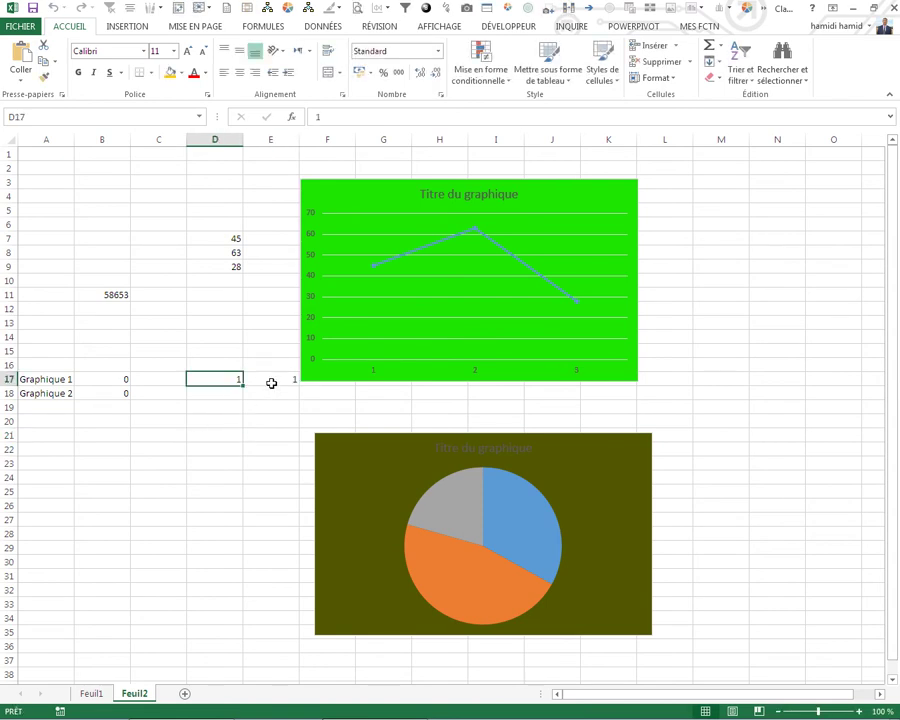
pyautogui.click(272, 382)
pyautogui.write('2')
pyautogui.click(227, 438)
# Enlarge the font of D17:E17 to size 16 with Increase Font Size.
pyautogui.moveTo(232, 380); pyautogui.dragTo(250, 386)
pyautogui.rightClick(257, 378)
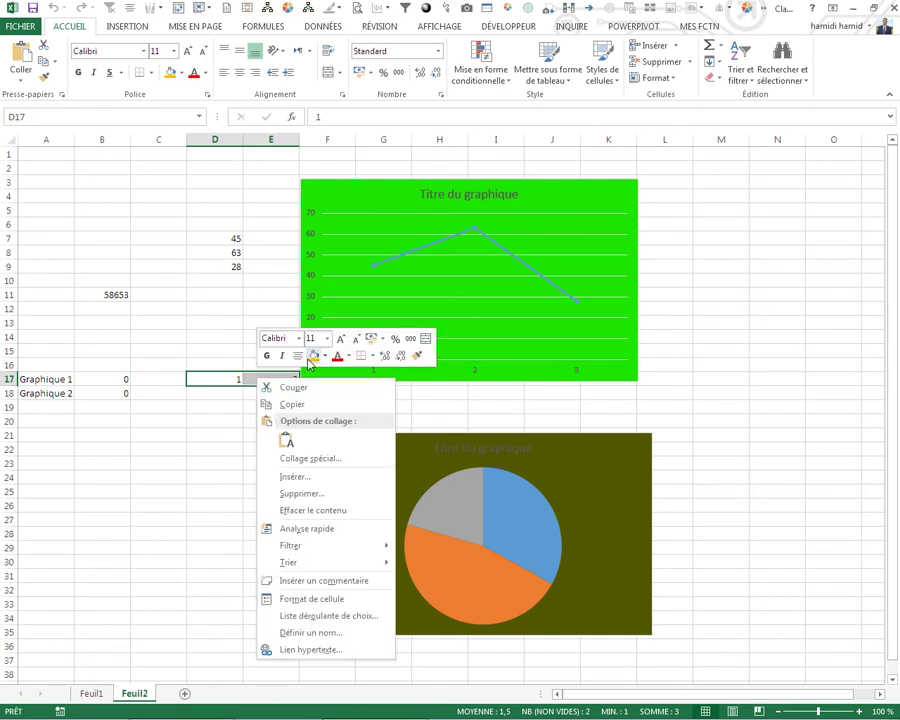
pyautogui.click(341, 341)
pyautogui.click(341, 341)
pyautogui.click(155, 466)
pyautogui.click(119, 385)
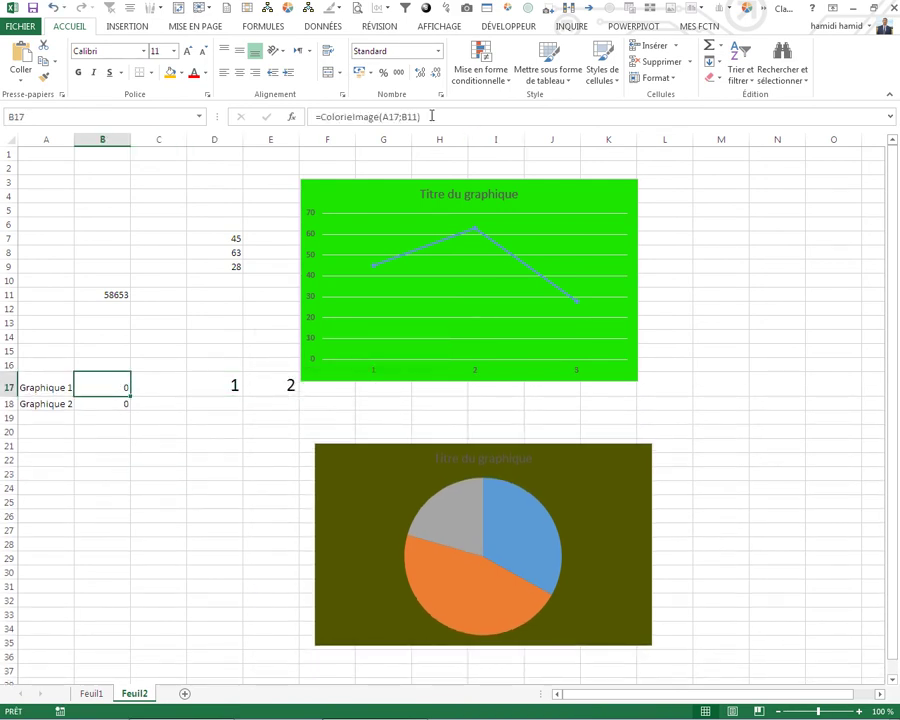
# Start rewriting B17's colour argument as an SI test on D17, then discard that attempt.
pyautogui.click(432, 116)
pyautogui.press('BackSpace')
pyautogui.press('BackSpace')
pyautogui.press('BackSpace')
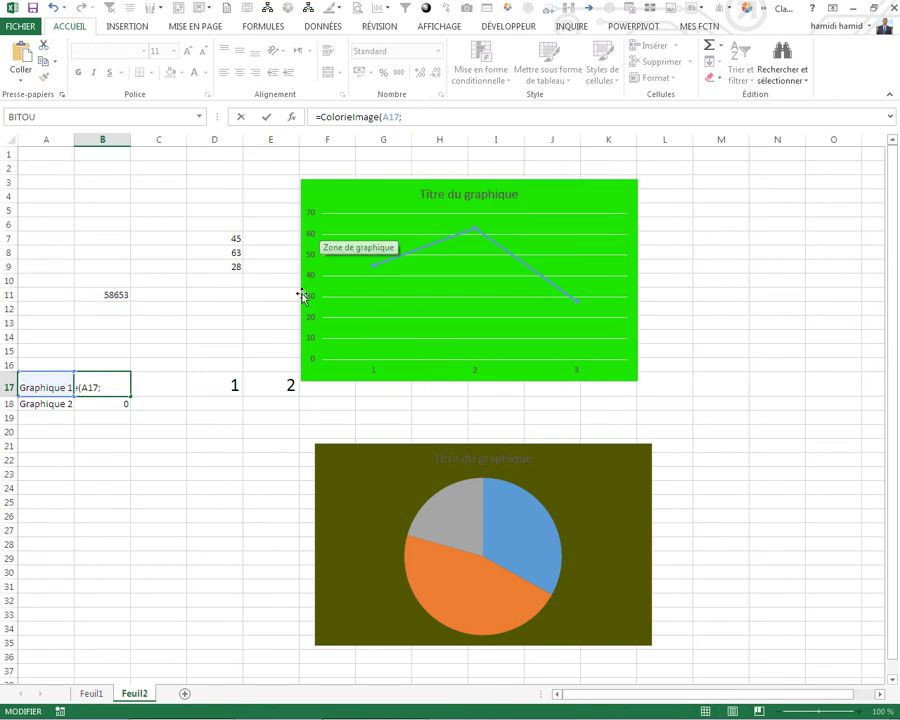
pyautogui.press('Escape')
pyautogui.doubleClick(124, 386)
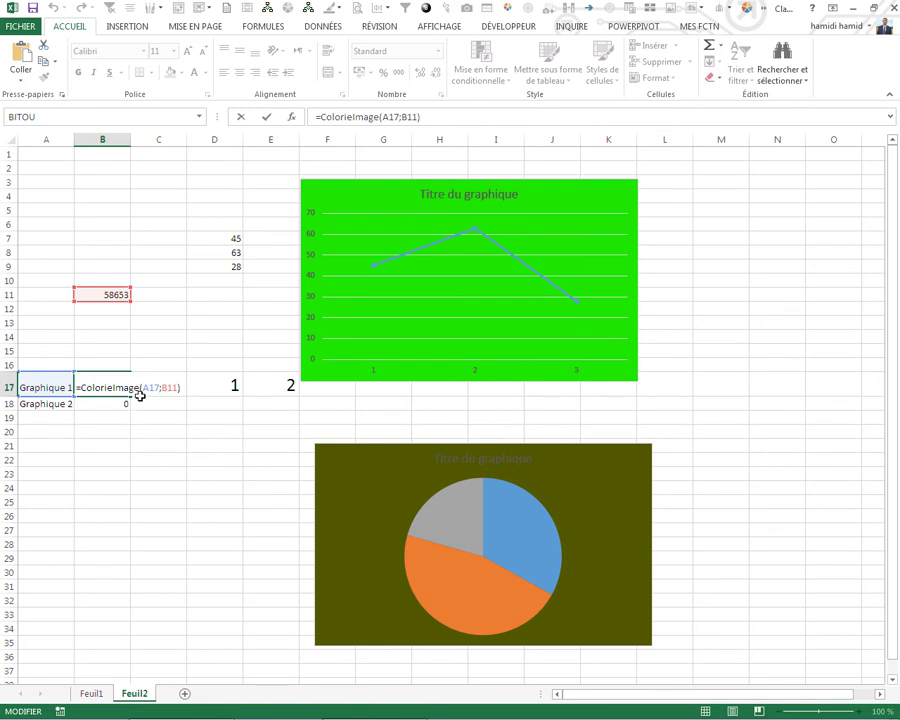
pyautogui.press('BackSpace')
pyautogui.press('BackSpace')
pyautogui.press('BackSpace')
pyautogui.write('si(')
pyautogui.click(222, 385)
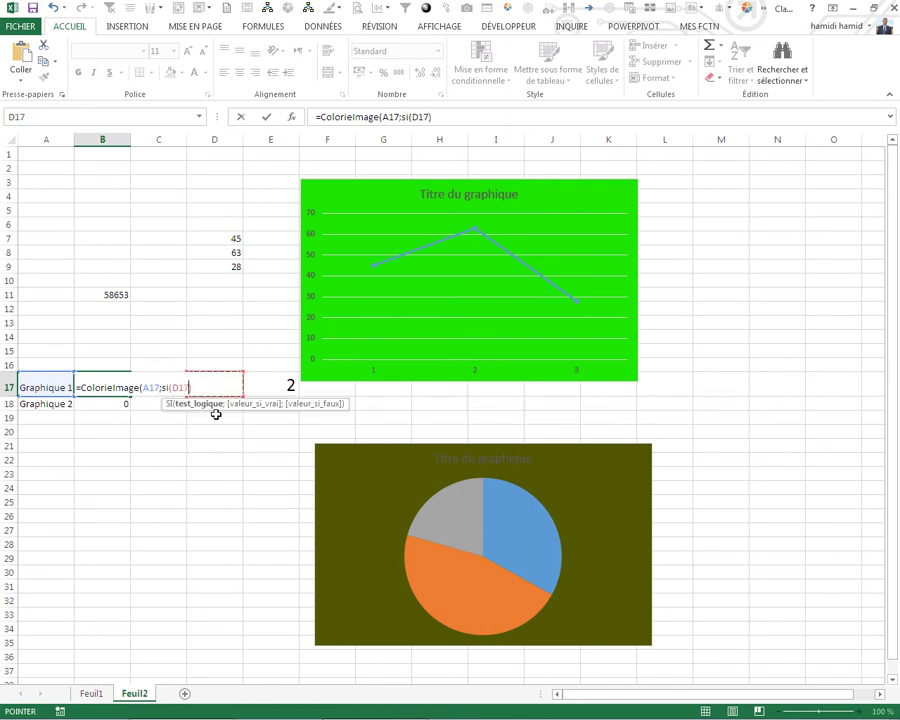
pyautogui.write('=1')
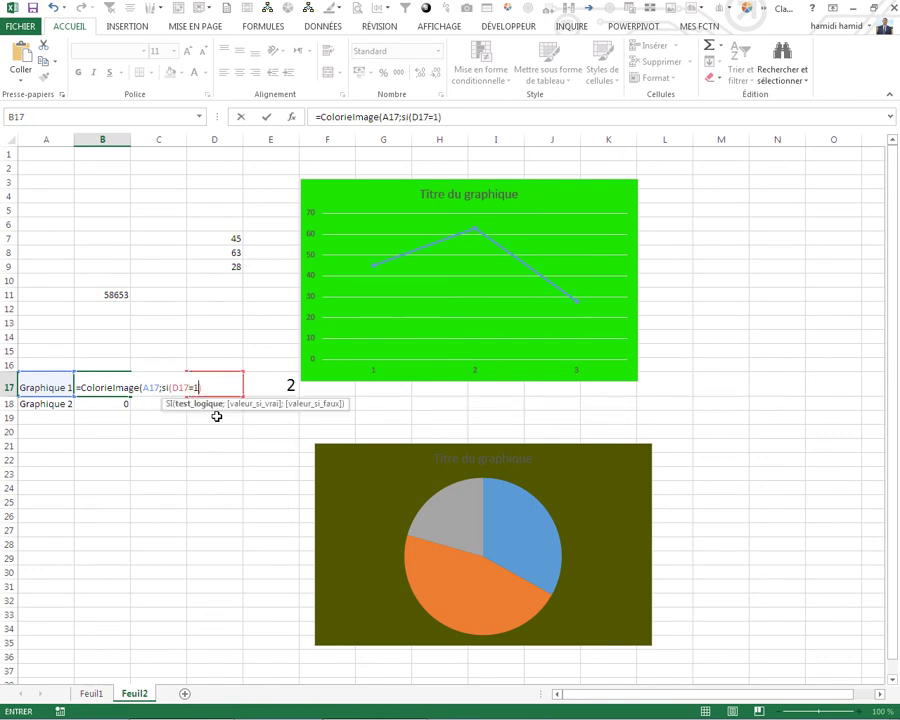
pyautogui.write(';')
pyautogui.click(273, 381)
pyautogui.write(';')
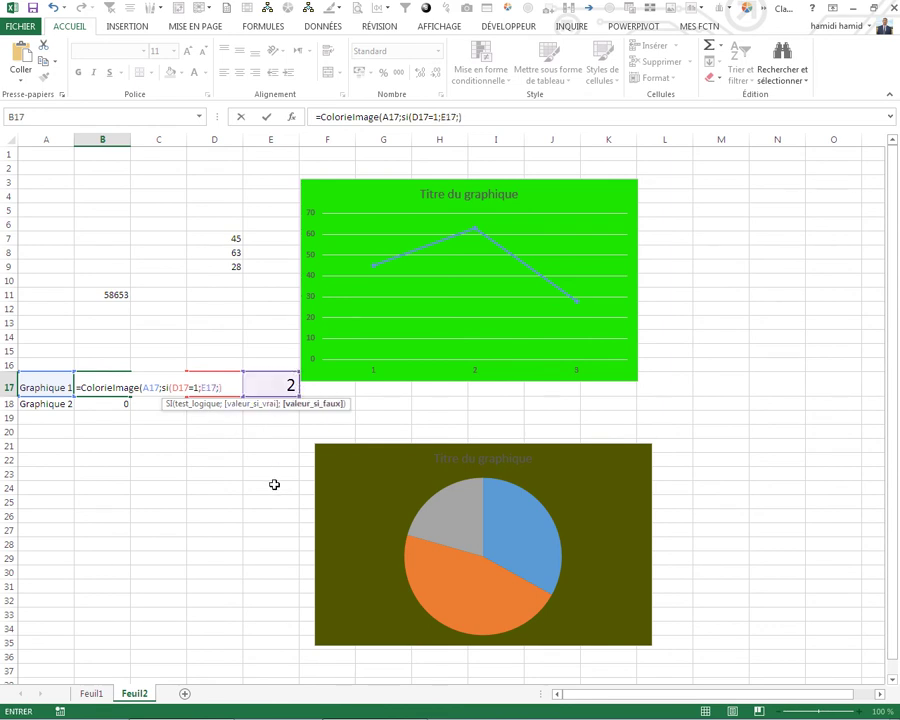
pyautogui.press('BackSpace')
pyautogui.press('BackSpace')
pyautogui.press('BackSpace')
pyautogui.press('BackSpace')
pyautogui.press('BackSpace')
pyautogui.press('BackSpace')
pyautogui.press('BackSpace')
pyautogui.press('BackSpace')
pyautogui.press('BackSpace')
pyautogui.press('BackSpace')
pyautogui.press('BackSpace')
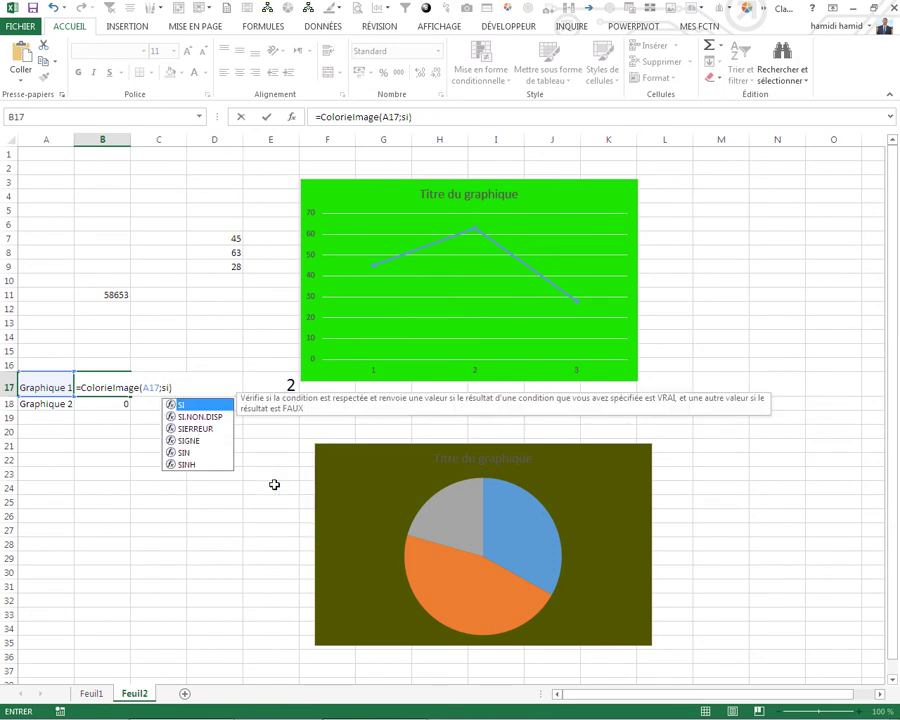
# Finish B17 as =ColorieImage(A17;SI(E17=2;B11;C11)) and confirm it.
pyautogui.click(412, 117)
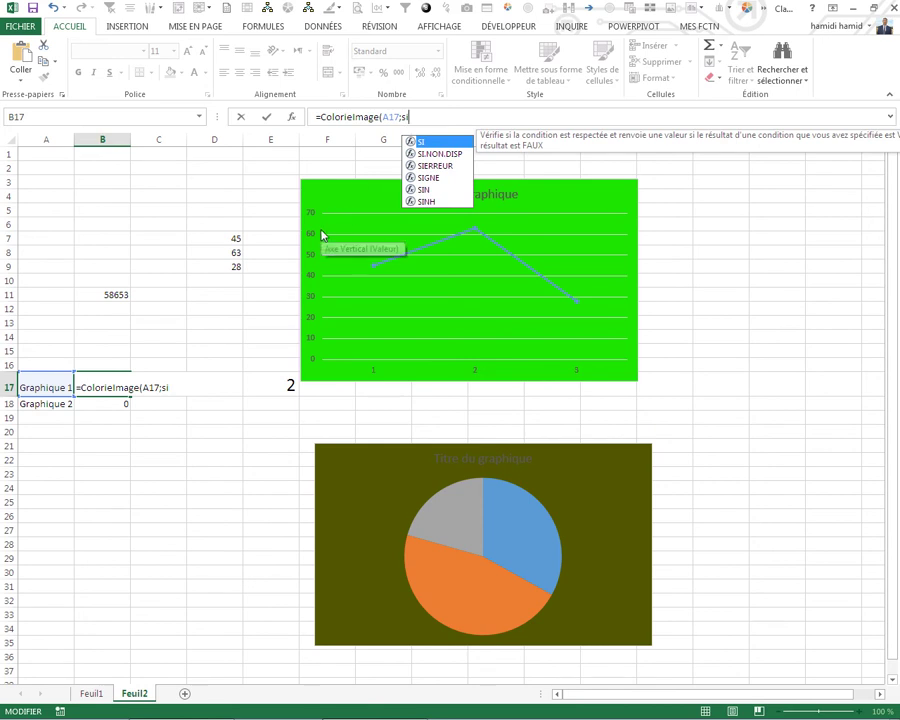
pyautogui.write('(')
pyautogui.click(255, 391)
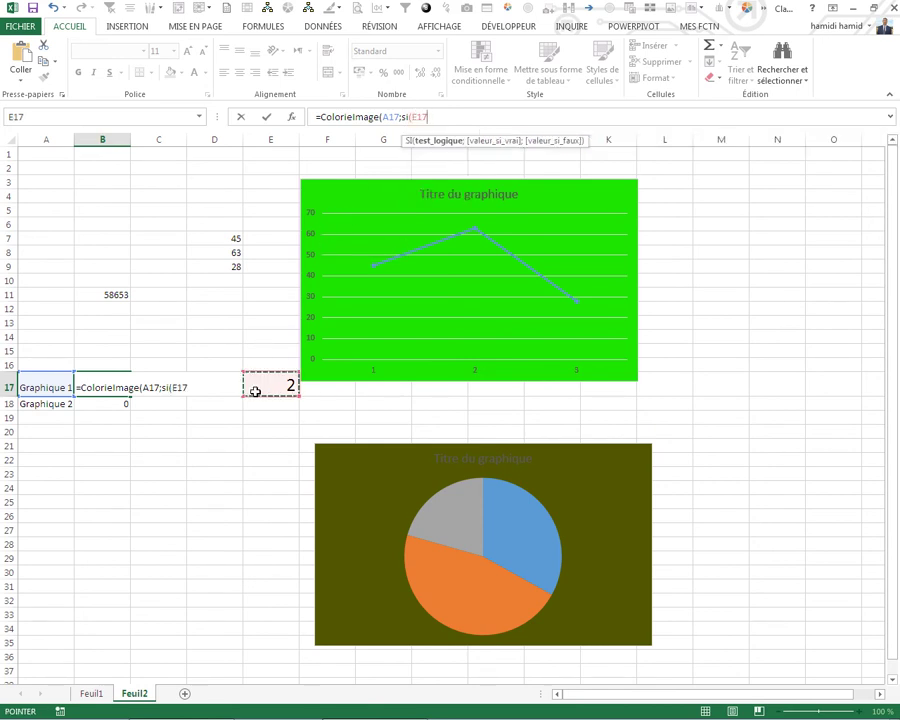
pyautogui.write('=2')
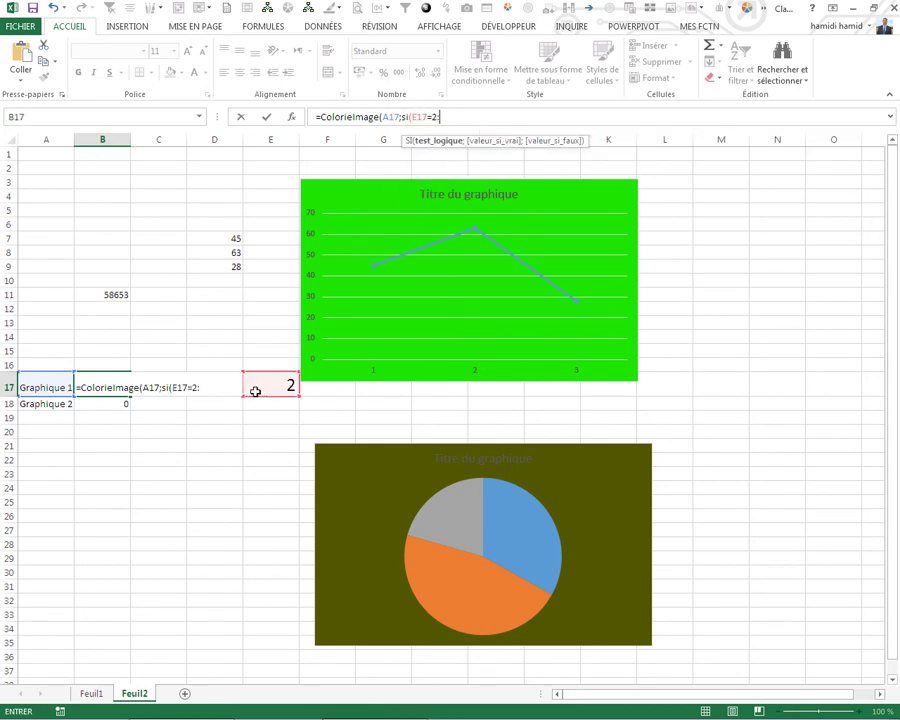
pyautogui.write(';')
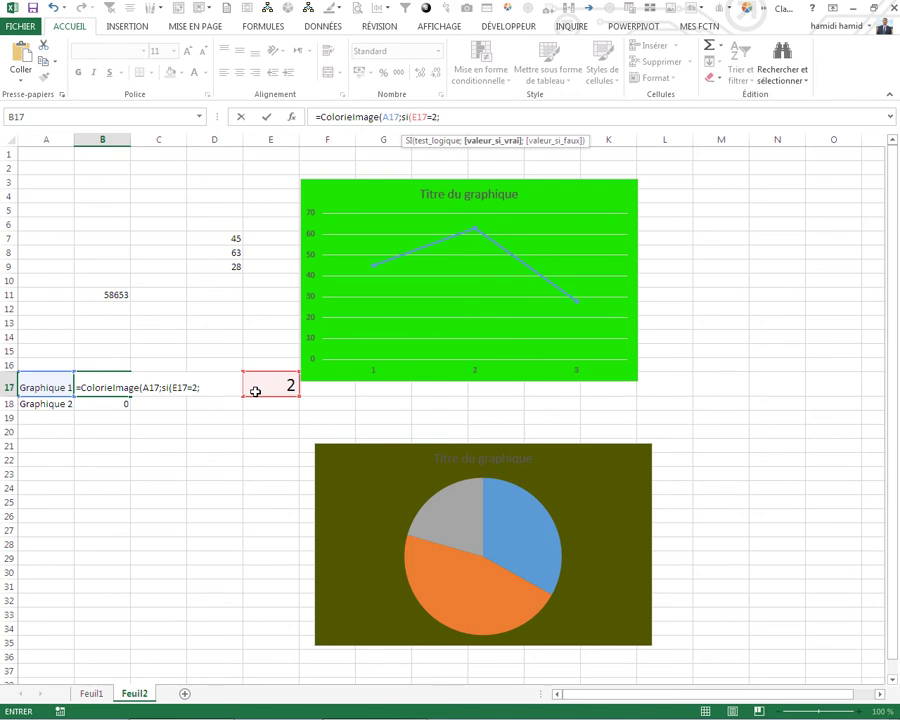
pyautogui.click(117, 296)
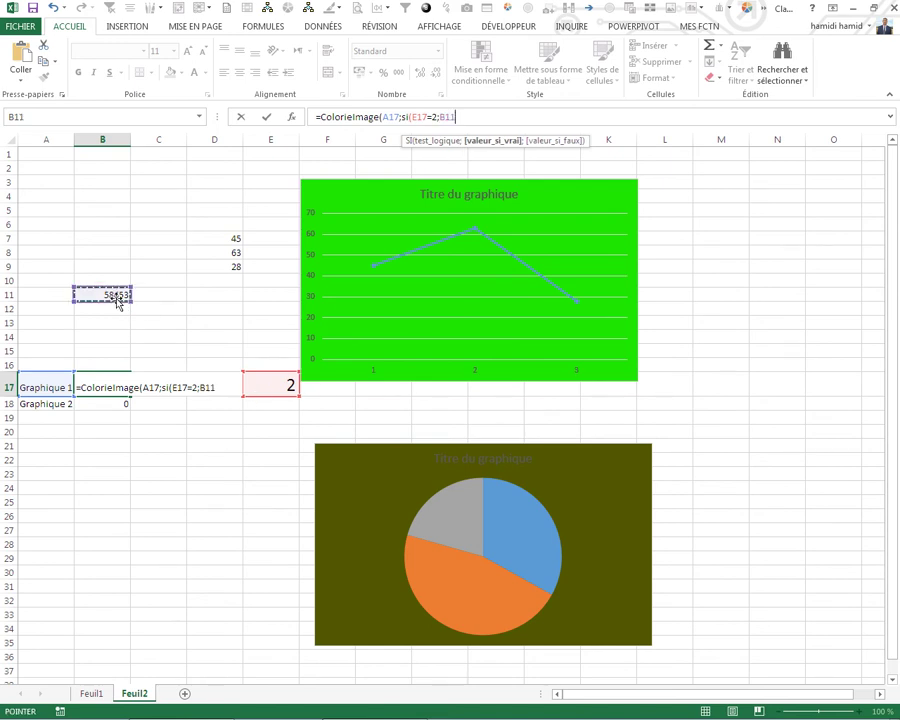
pyautogui.write(';')
pyautogui.click(167, 291)
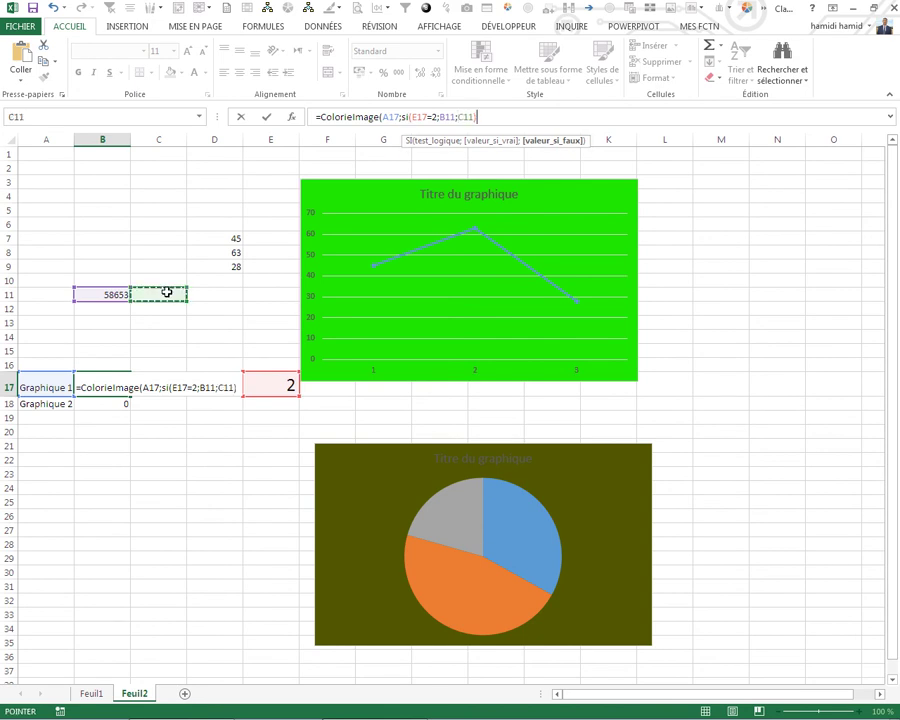
pyautogui.write(')')
pyautogui.press('Return')
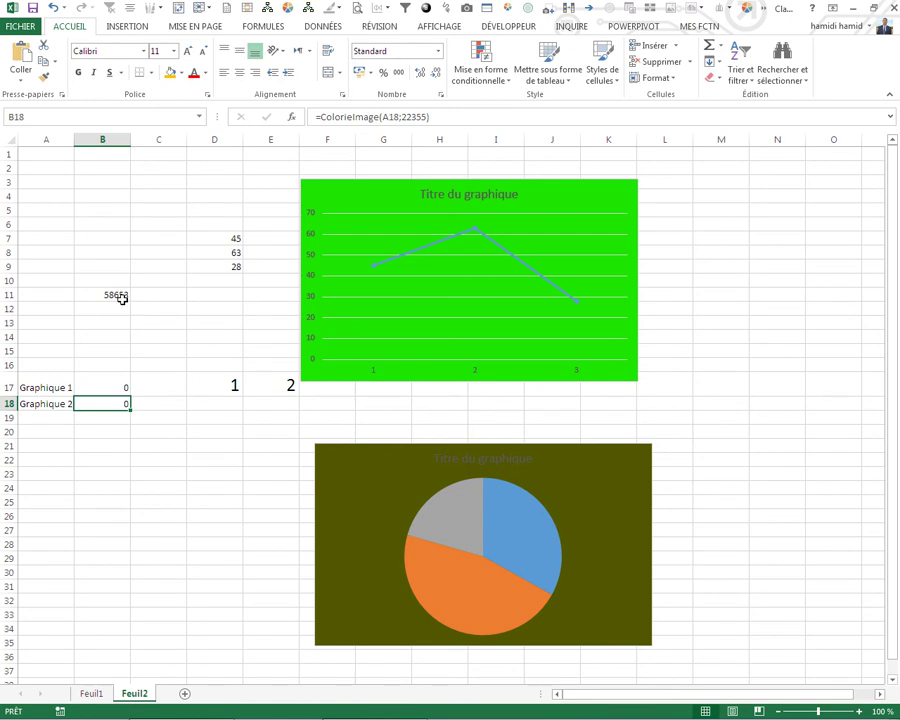
pyautogui.click(101, 387)
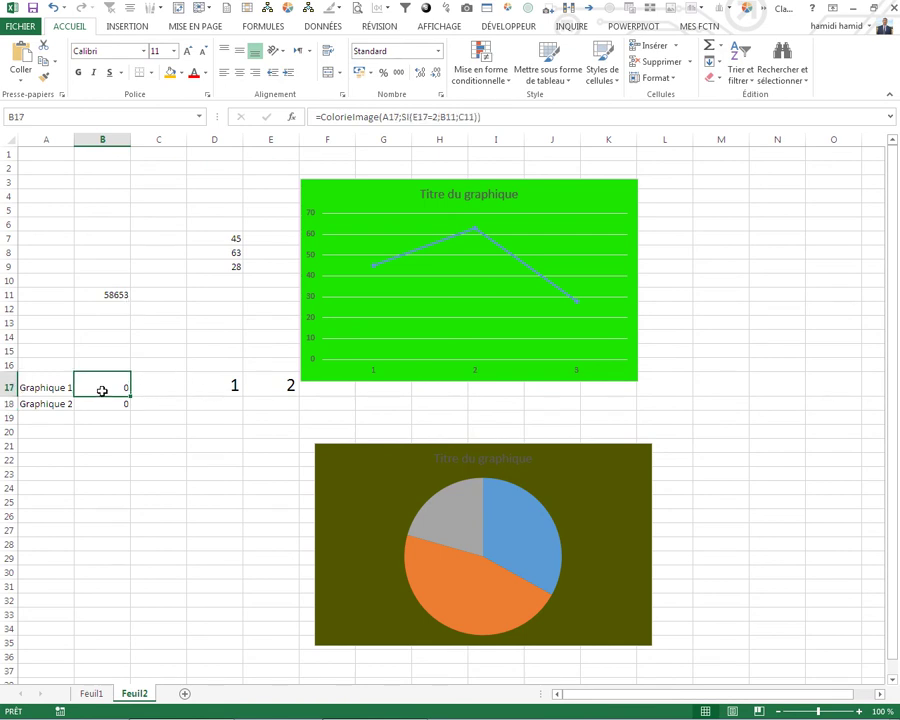
pyautogui.click(253, 385)
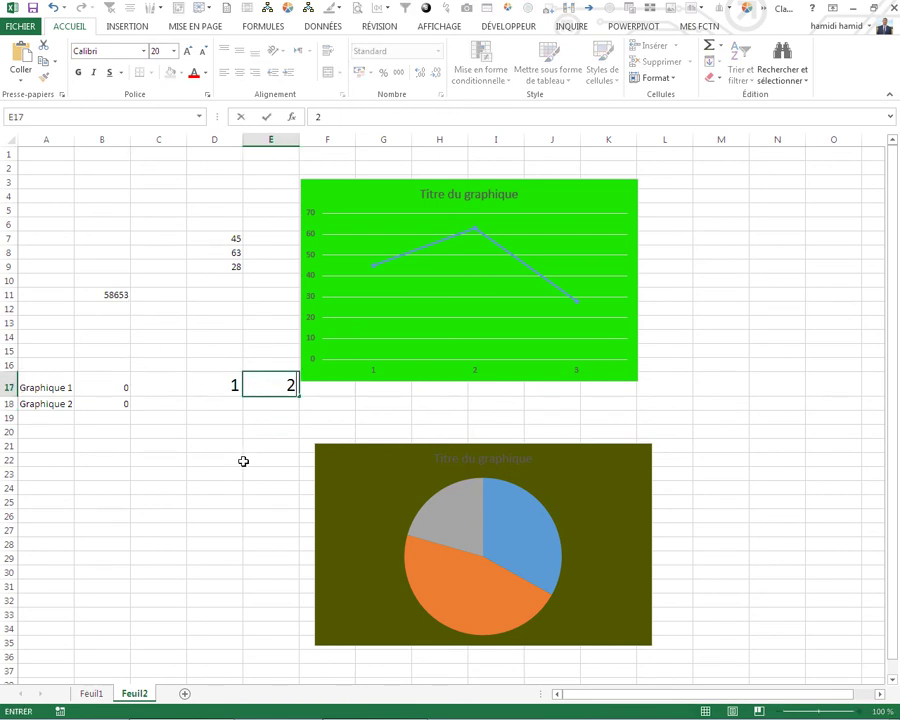
pyautogui.click(243, 459)
pyautogui.click(261, 395)
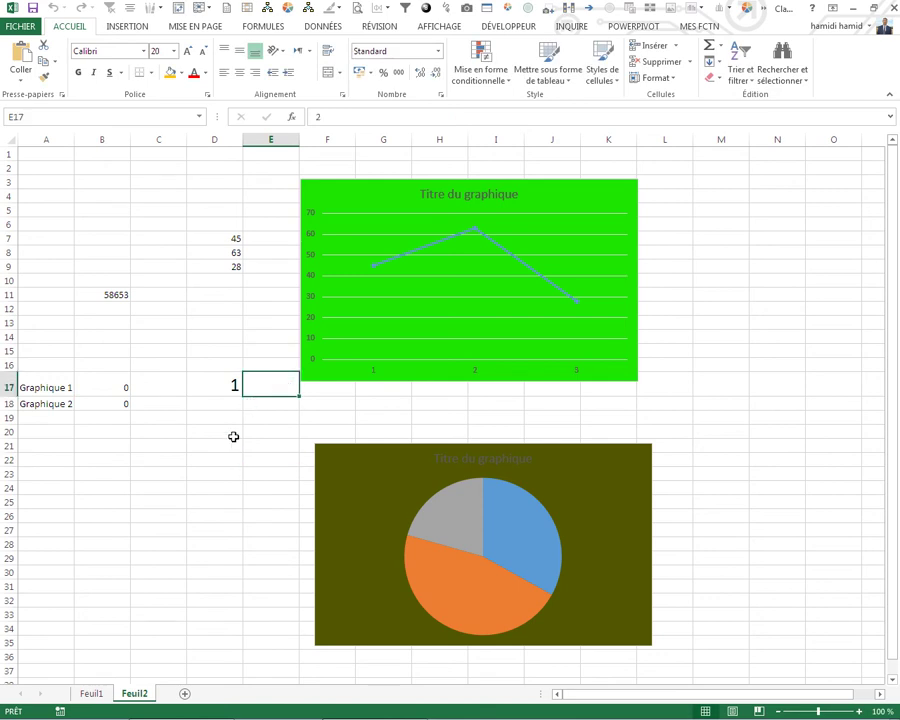
pyautogui.press('Delete')
pyautogui.click(233, 442)
pyautogui.click(276, 383)
pyautogui.write('2')
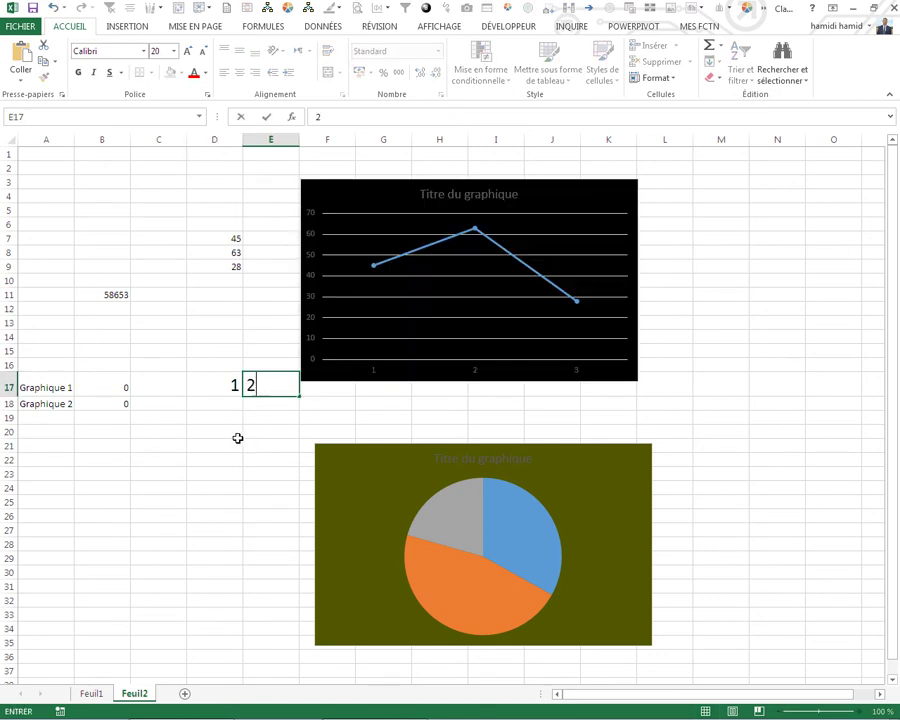
pyautogui.click(238, 432)
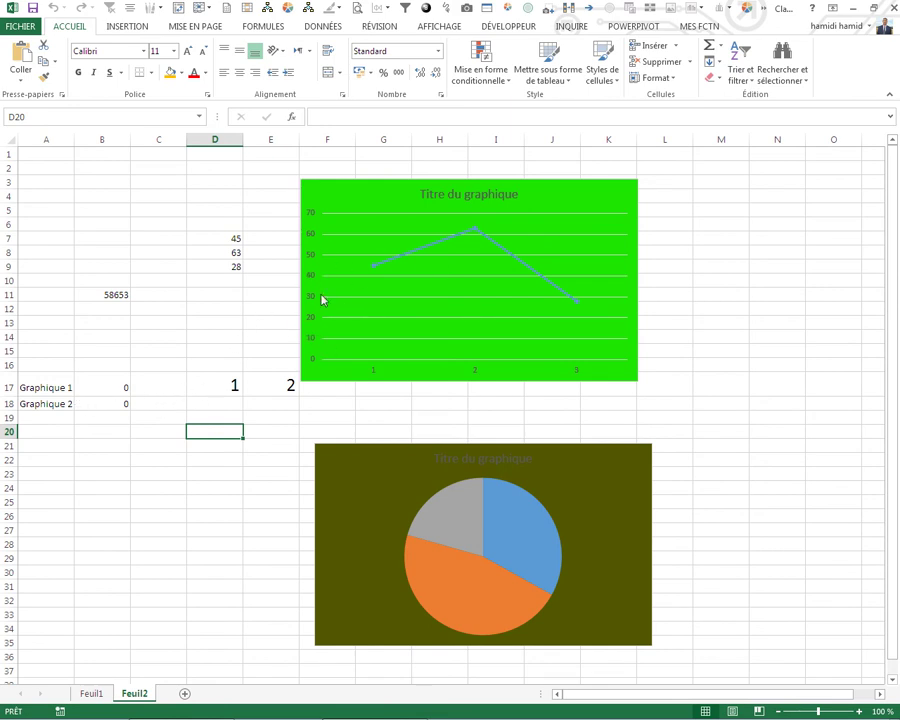
pyautogui.click(165, 457)
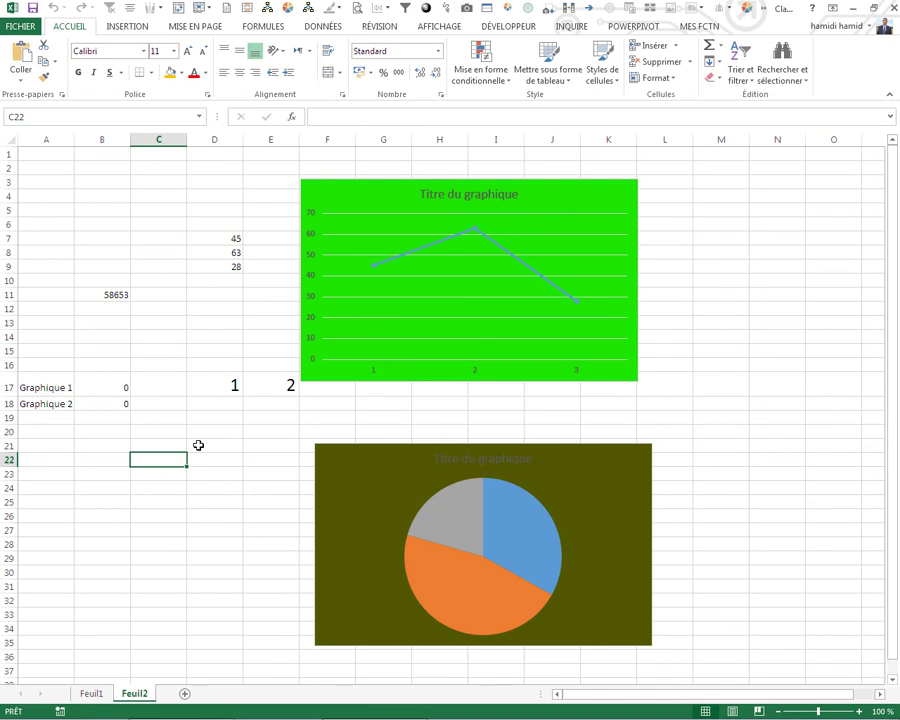
pyautogui.click(204, 434)
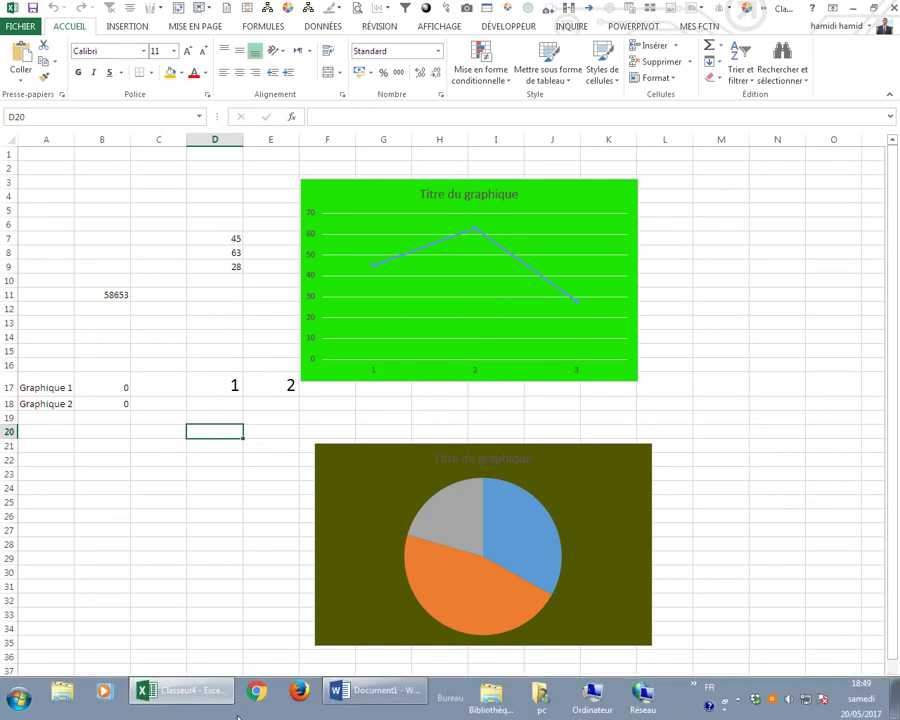
# Open Afrique2 from the recent workbooks list.
pyautogui.click(20, 24)
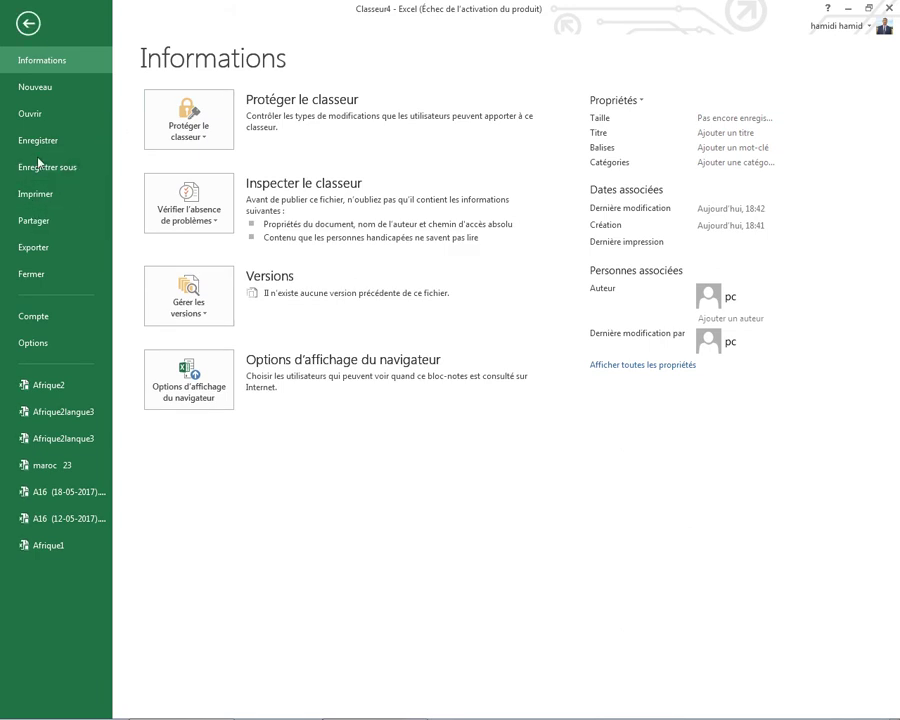
pyautogui.click(32, 118)
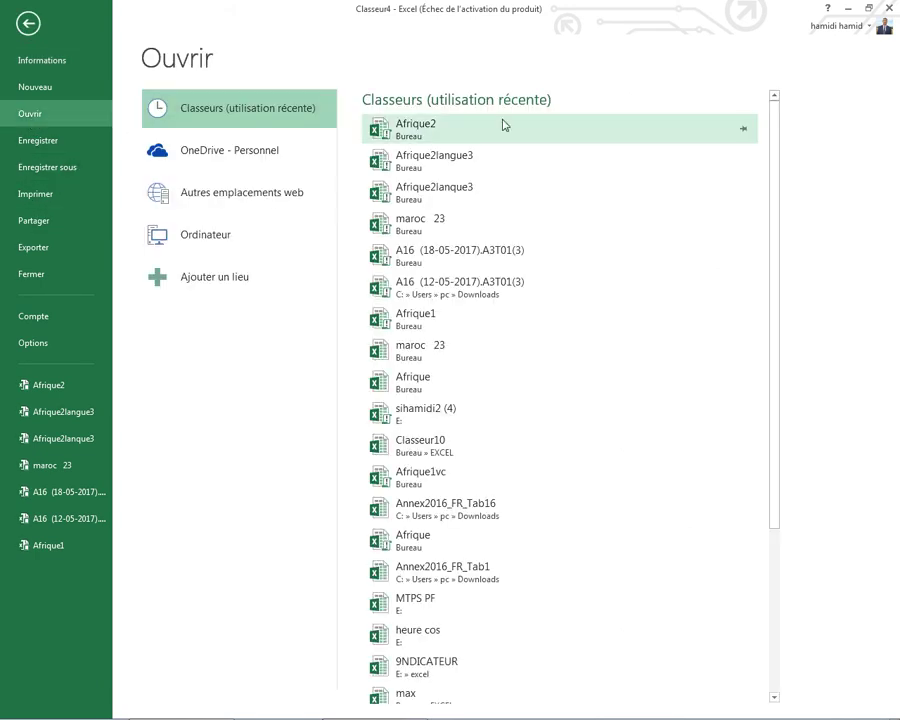
pyautogui.click(393, 135)
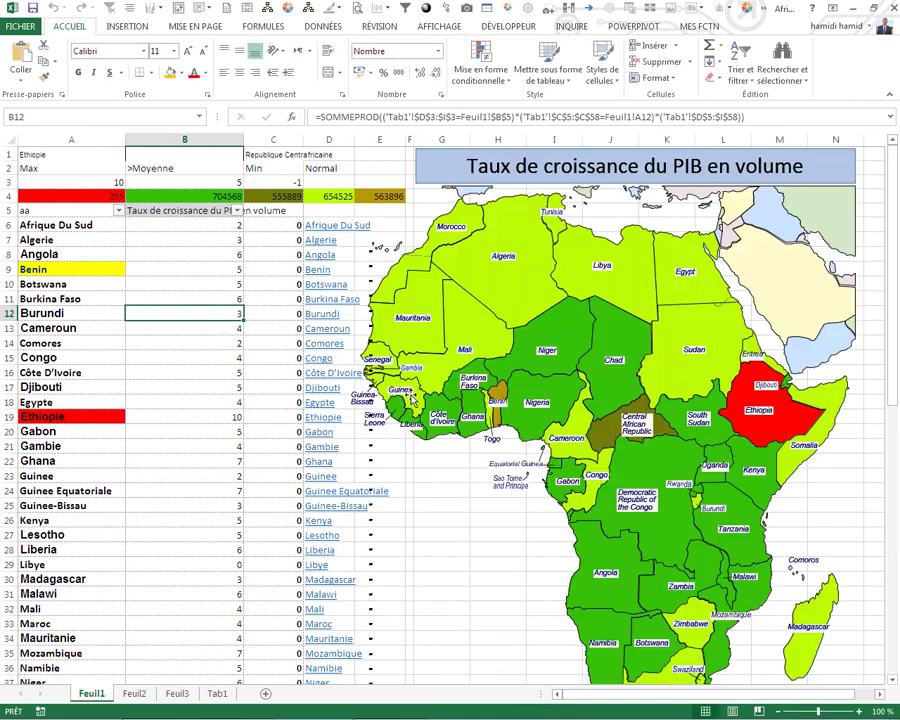
# Highlight Cameroun's row, then inspect B25 and C23's nested ColorieImage formula.
pyautogui.click(459, 565)
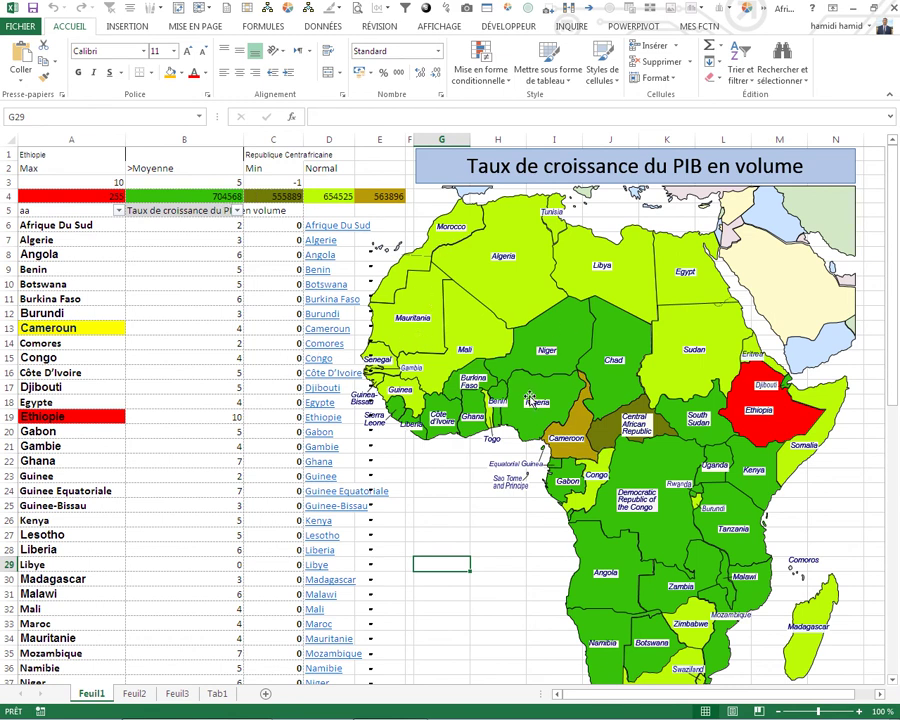
pyautogui.click(223, 326)
pyautogui.click(237, 503)
pyautogui.click(277, 474)
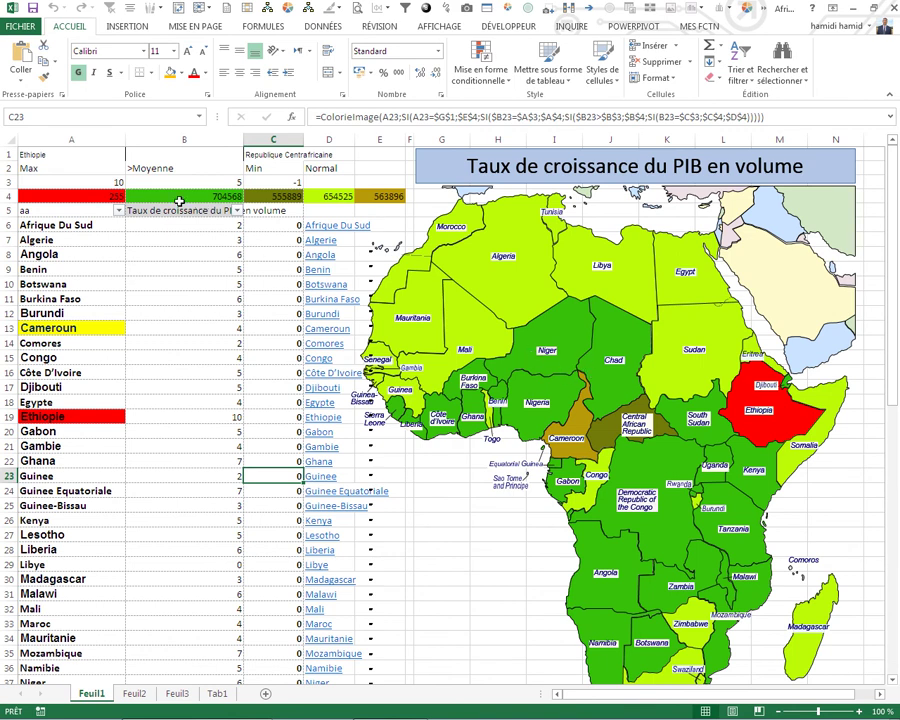
# Set the B4 colour value to 256334.
pyautogui.click(179, 197)
pyautogui.write('256334')
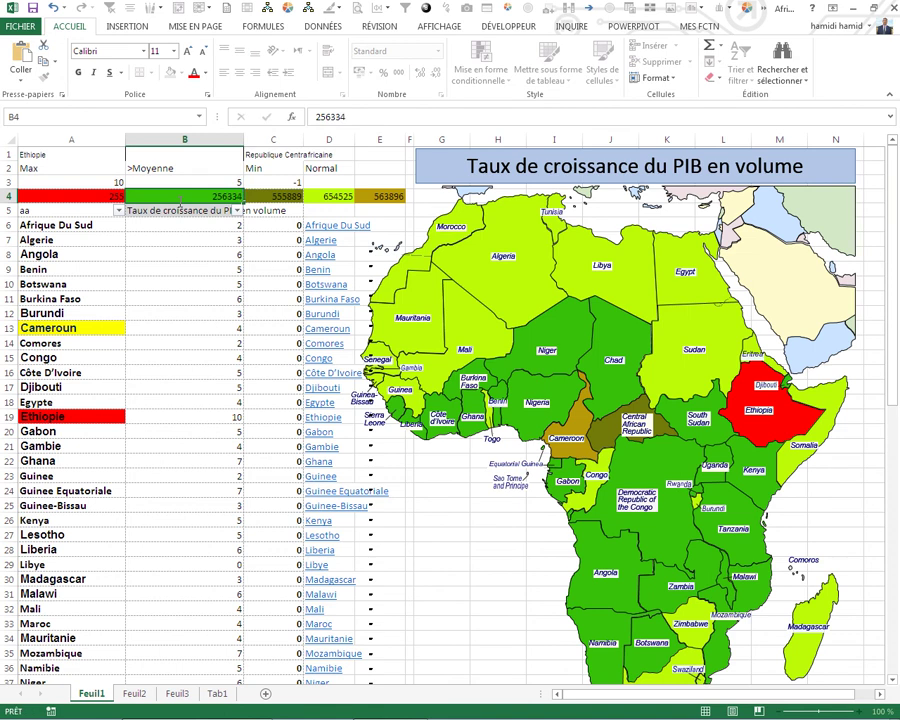
pyautogui.press('Return')
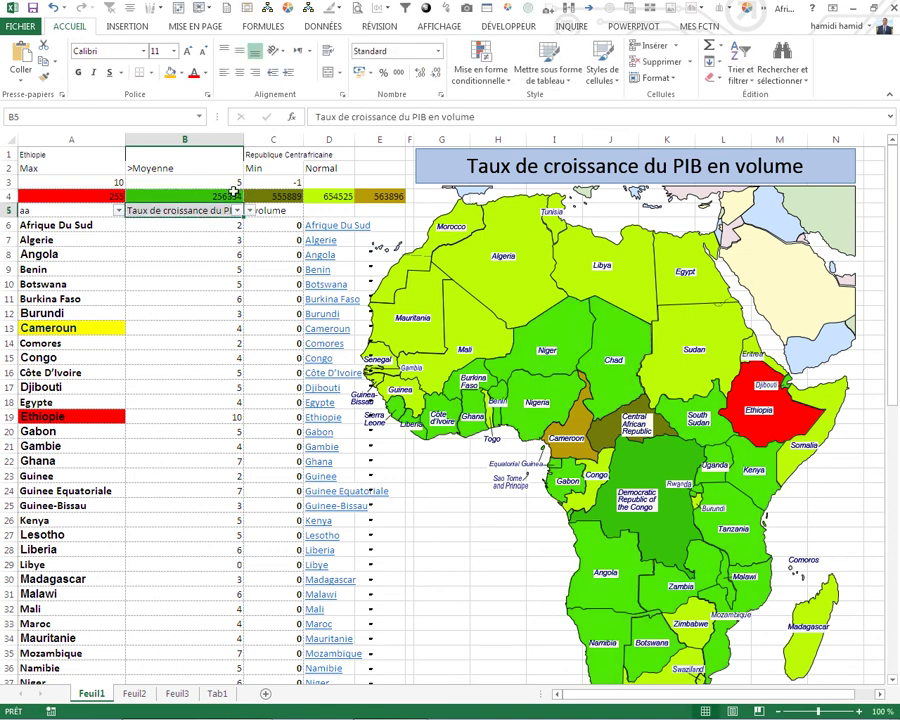
pyautogui.click(220, 195)
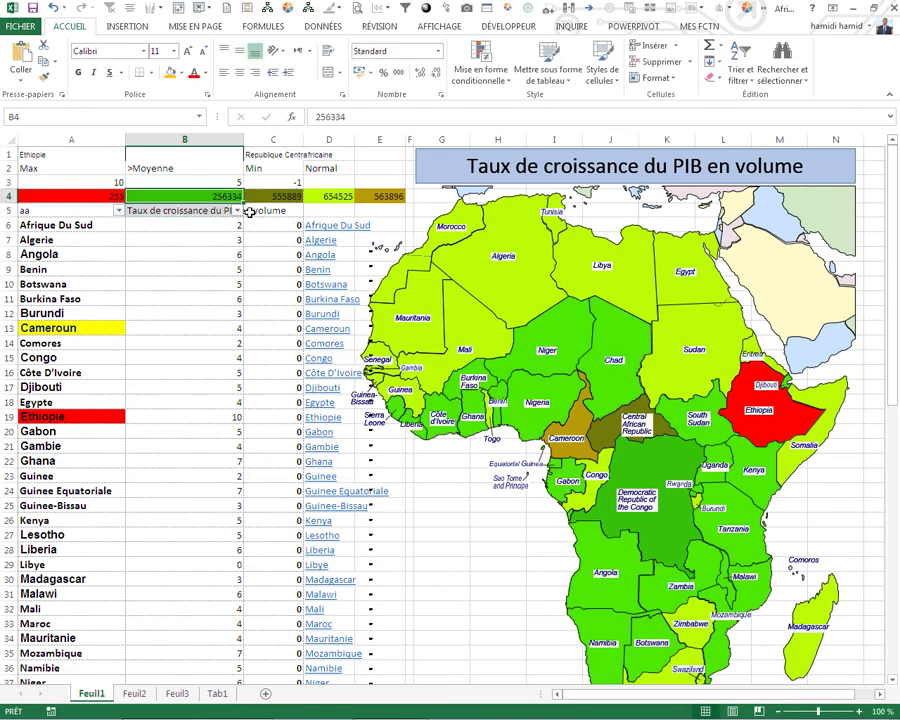
# Choose Superficie as the map indicator in B5's dropdown.
pyautogui.click(190, 215)
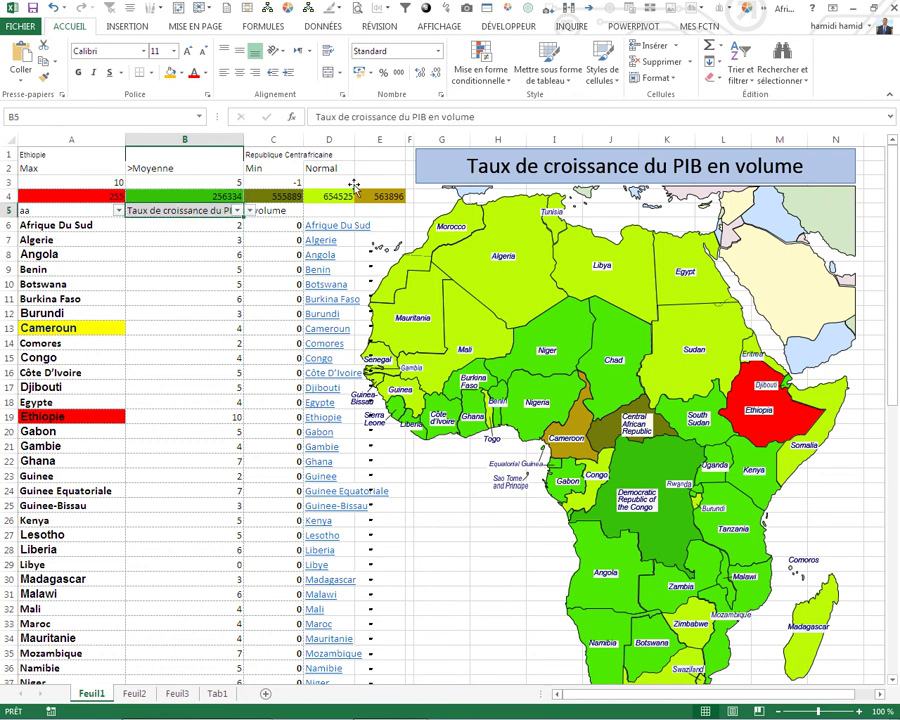
pyautogui.click(234, 211)
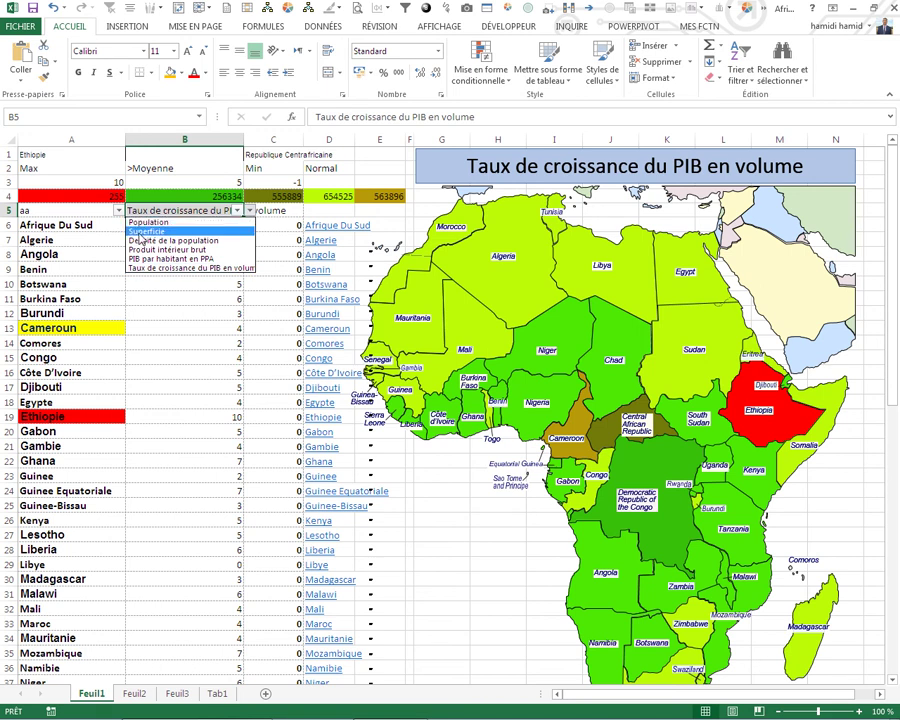
pyautogui.click(145, 232)
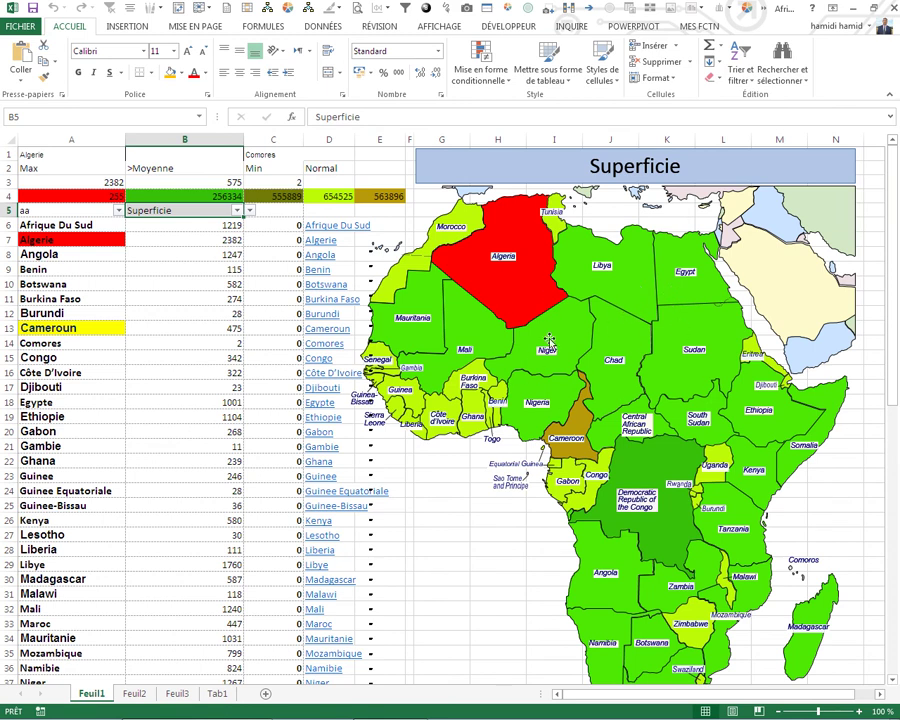
# Highlight Maroc on the map, then open B5's list of indicators.
pyautogui.click(364, 394)
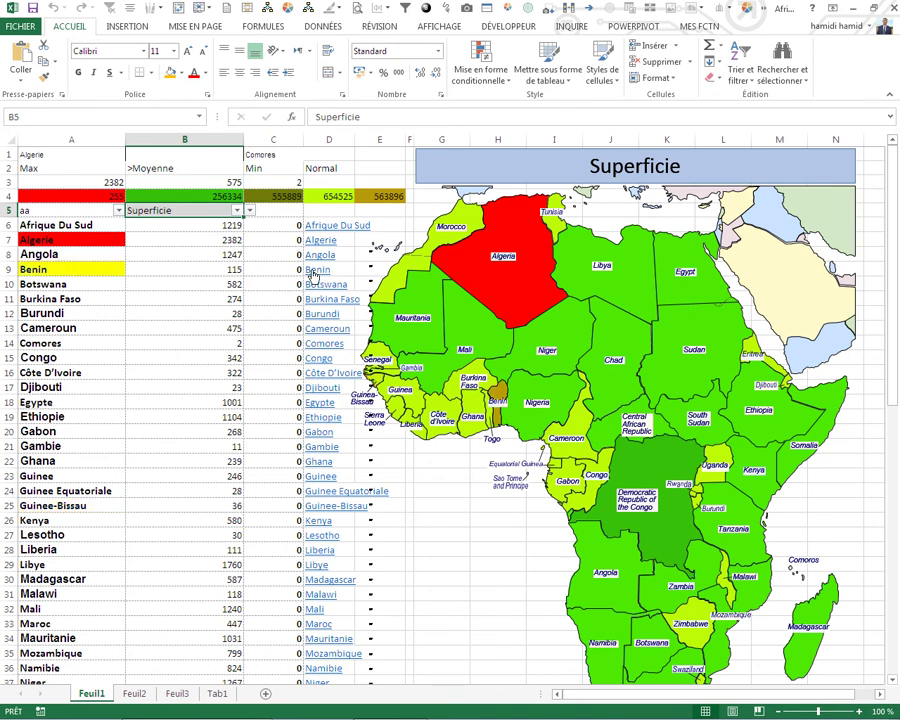
pyautogui.moveTo(325, 343)
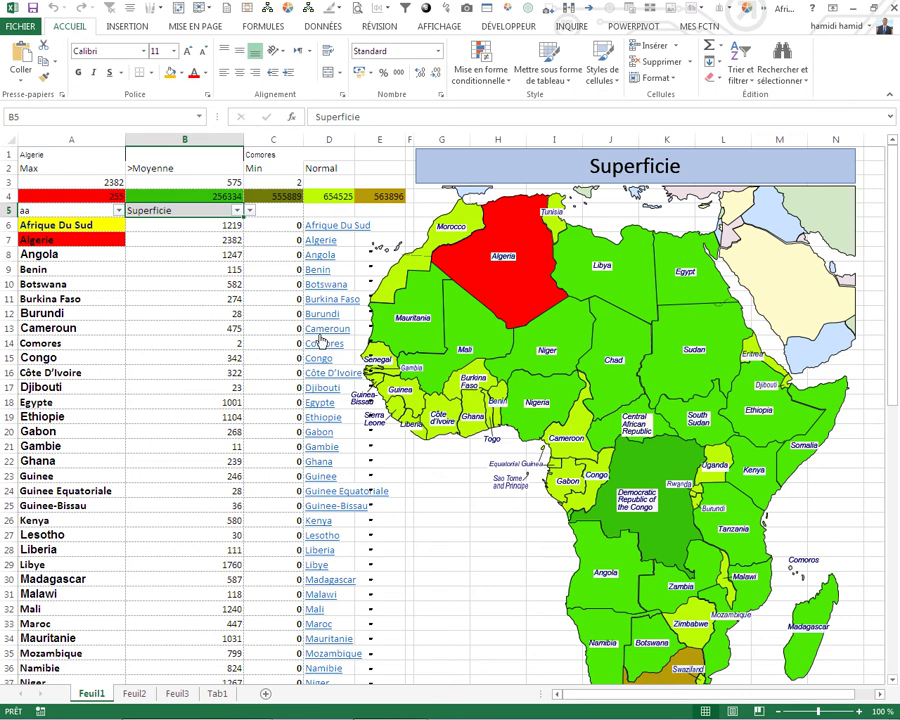
pyautogui.scroll(-1, 318, 420)
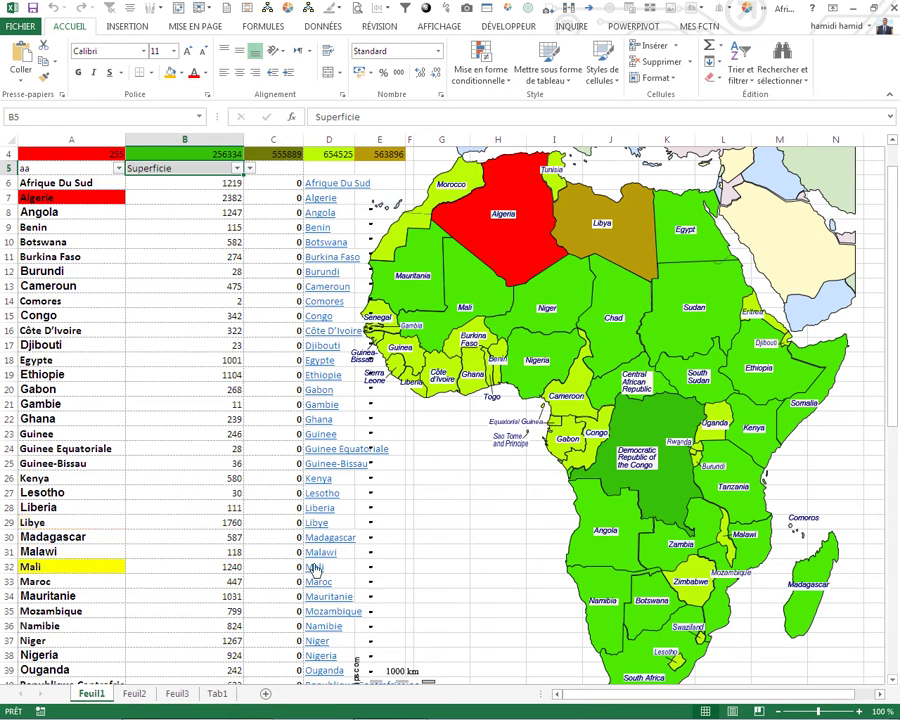
pyautogui.moveTo(314, 609)
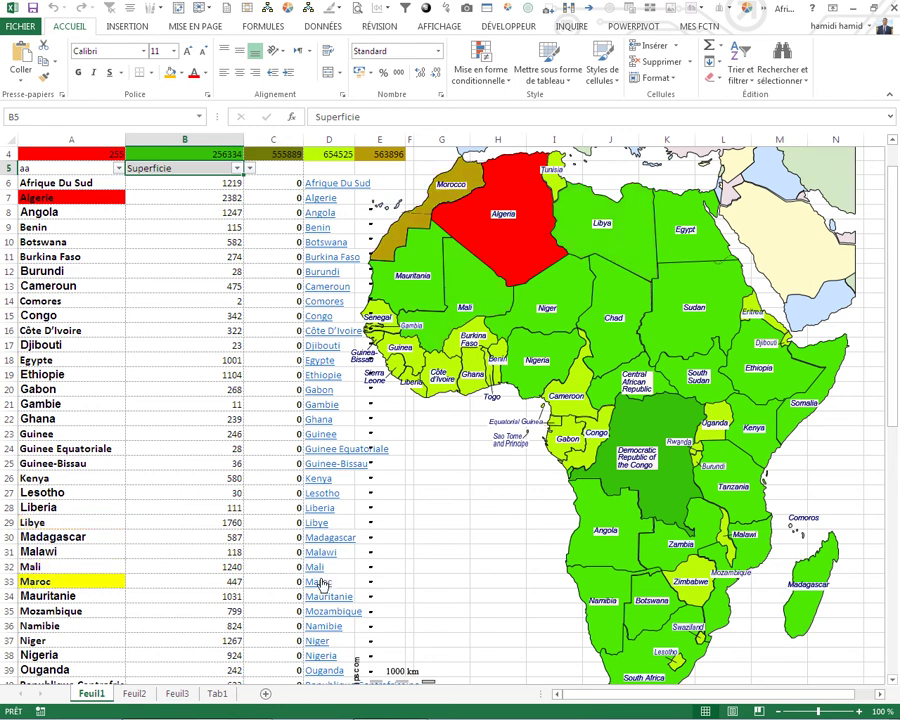
pyautogui.scroll(1, 188, 399)
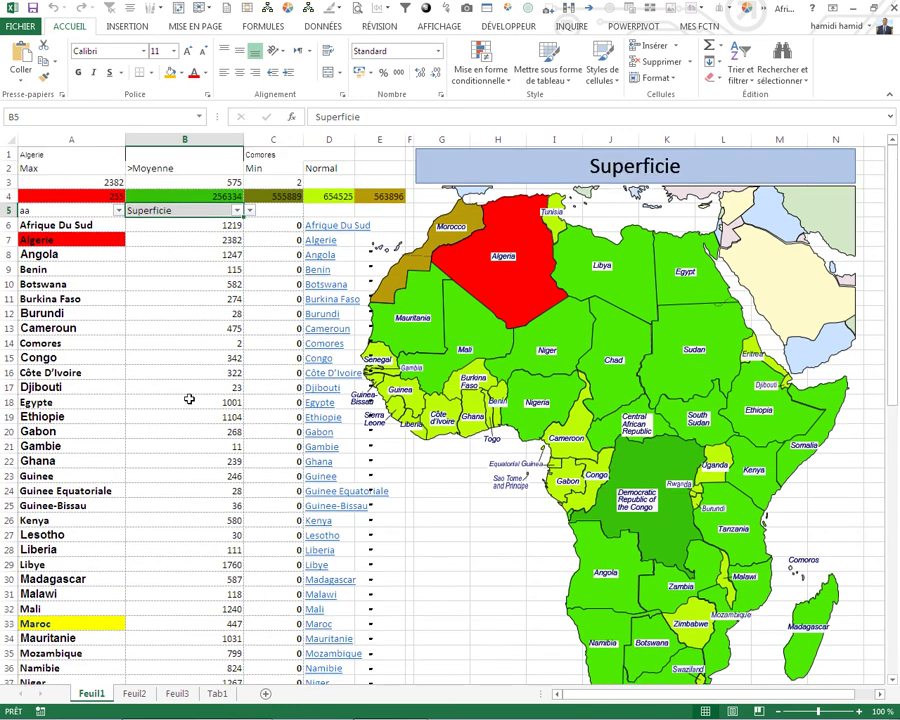
pyautogui.click(251, 210)
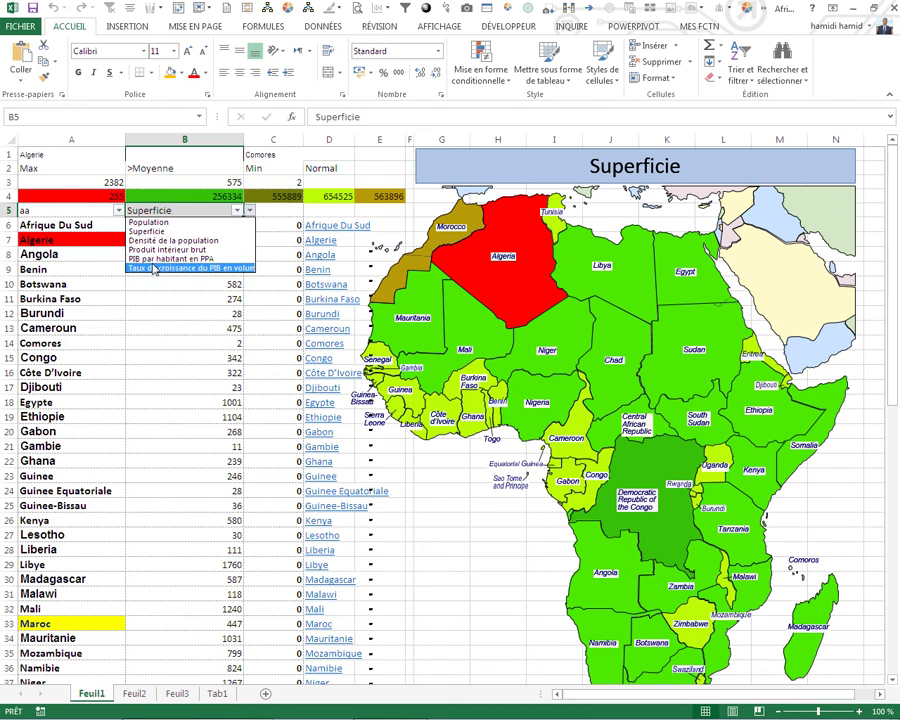
# Switch B5 to 'Taux de croissance du PIB en volume' and show the workbook's Informations page.
pyautogui.click(157, 270)
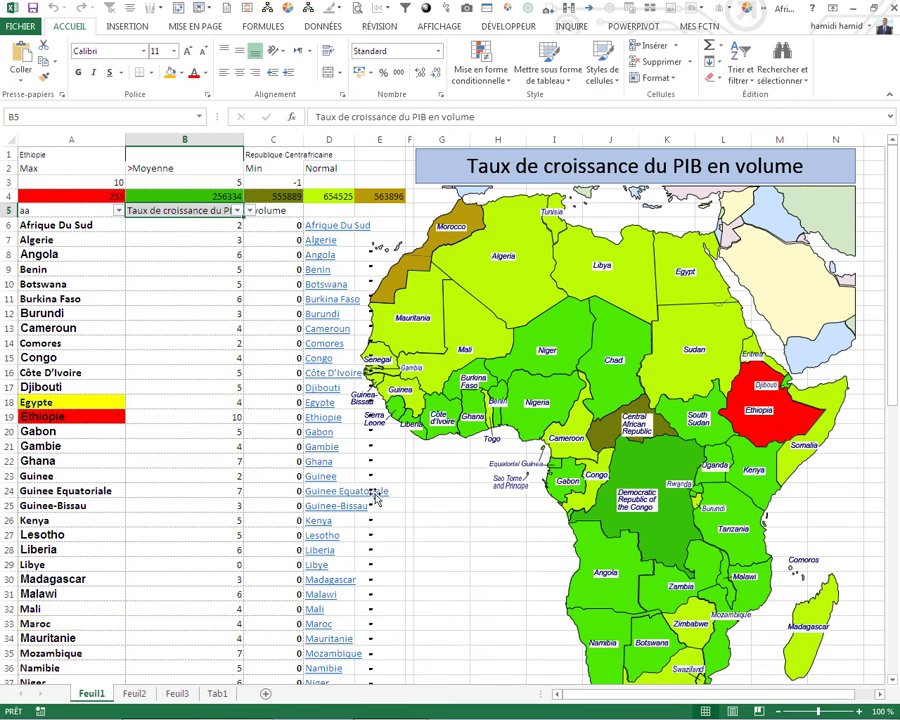
pyautogui.moveTo(189, 402)
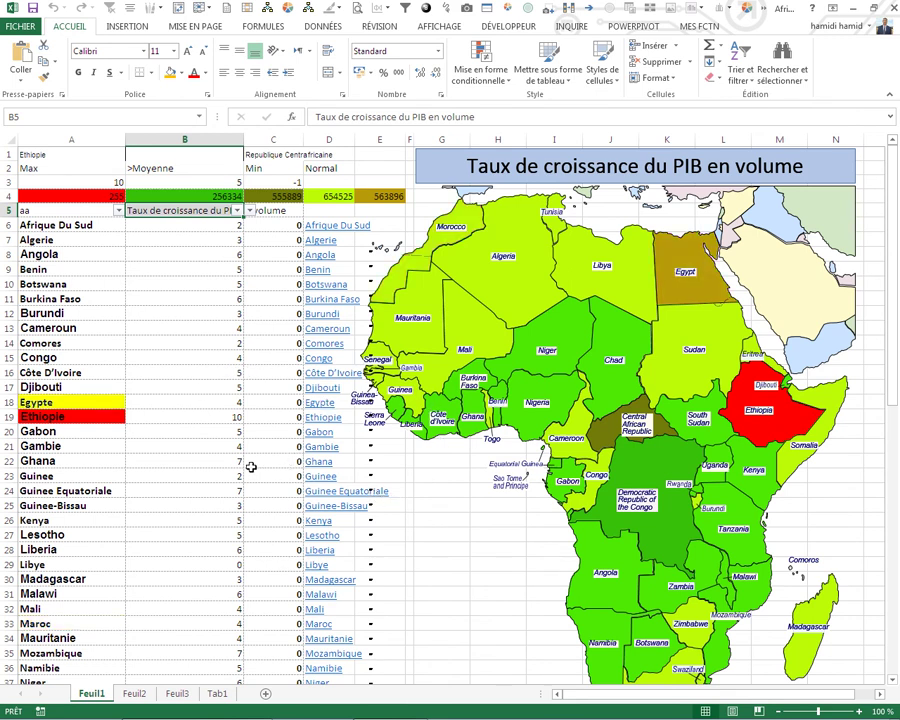
pyautogui.click(15, 26)
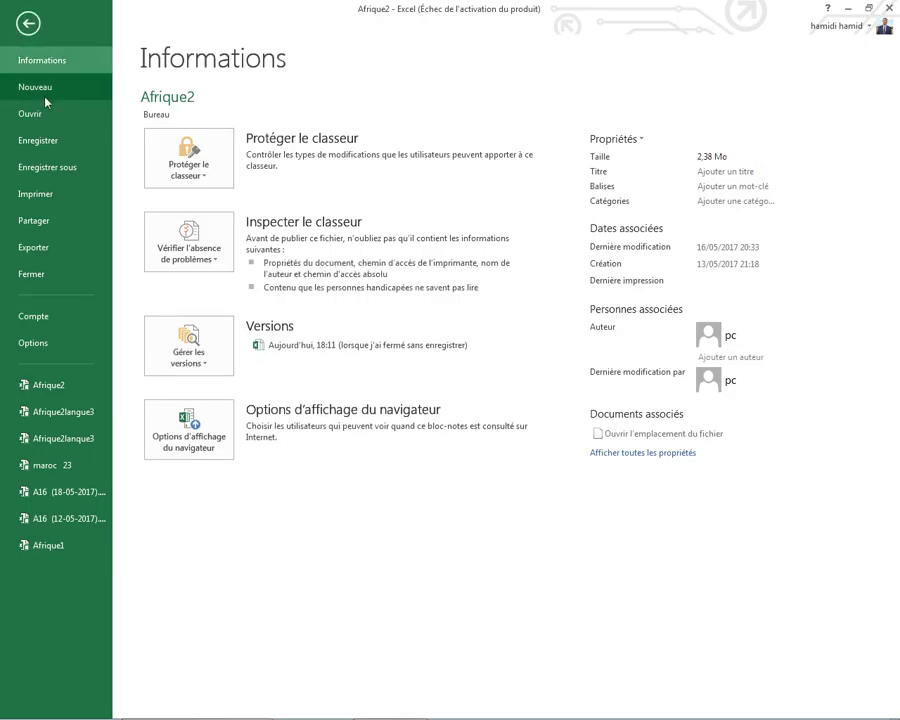
# Open Afrique2langue3 from recent workbooks, then close Afrique2 choosing 'Ne pas enregistrer'.
pyautogui.click(40, 121)
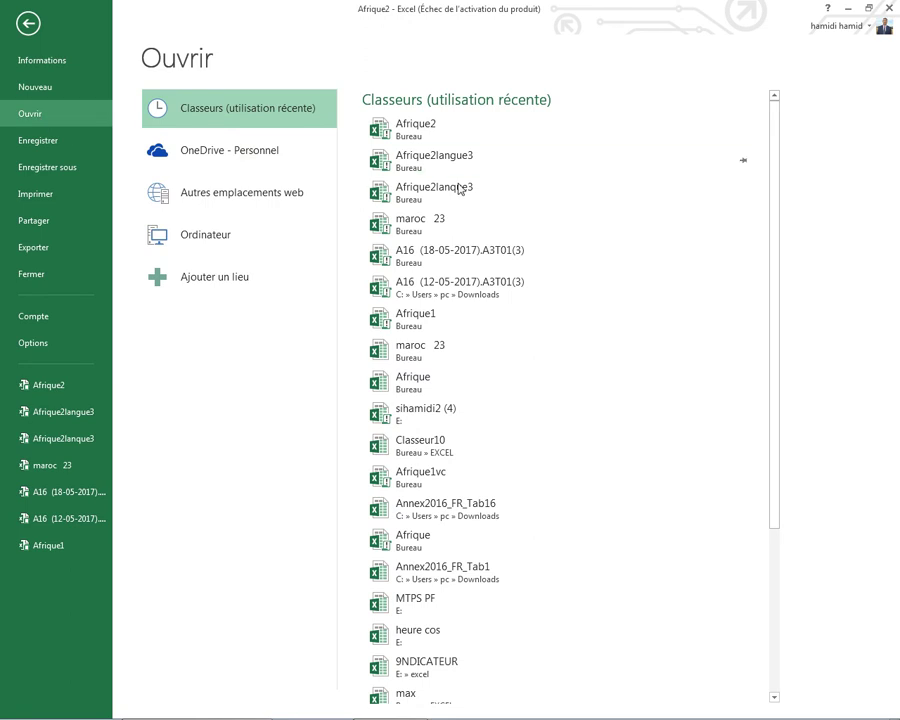
pyautogui.click(435, 160)
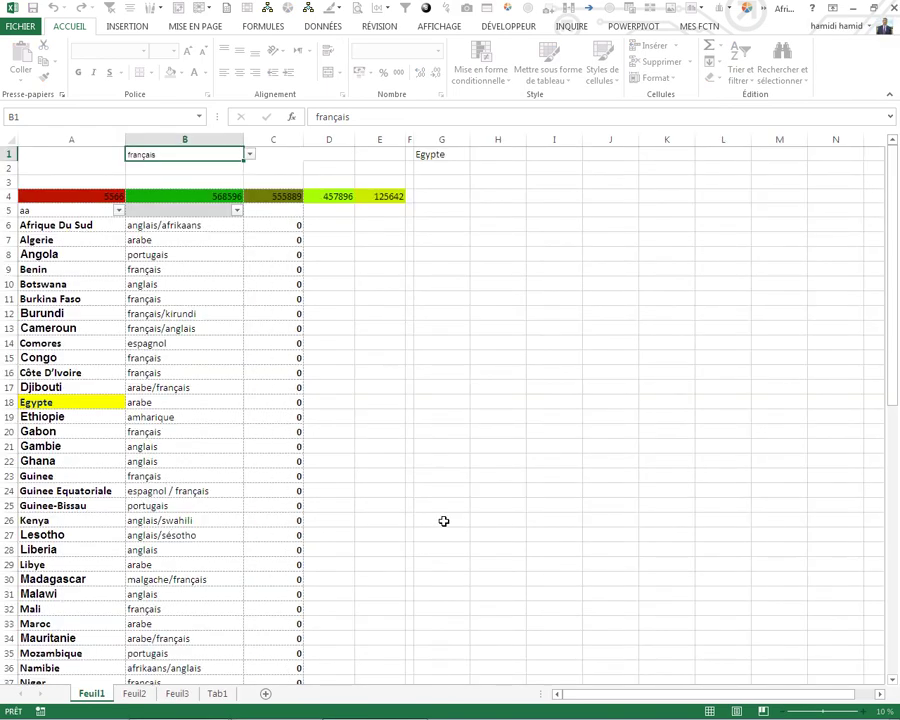
pyautogui.click(441, 522)
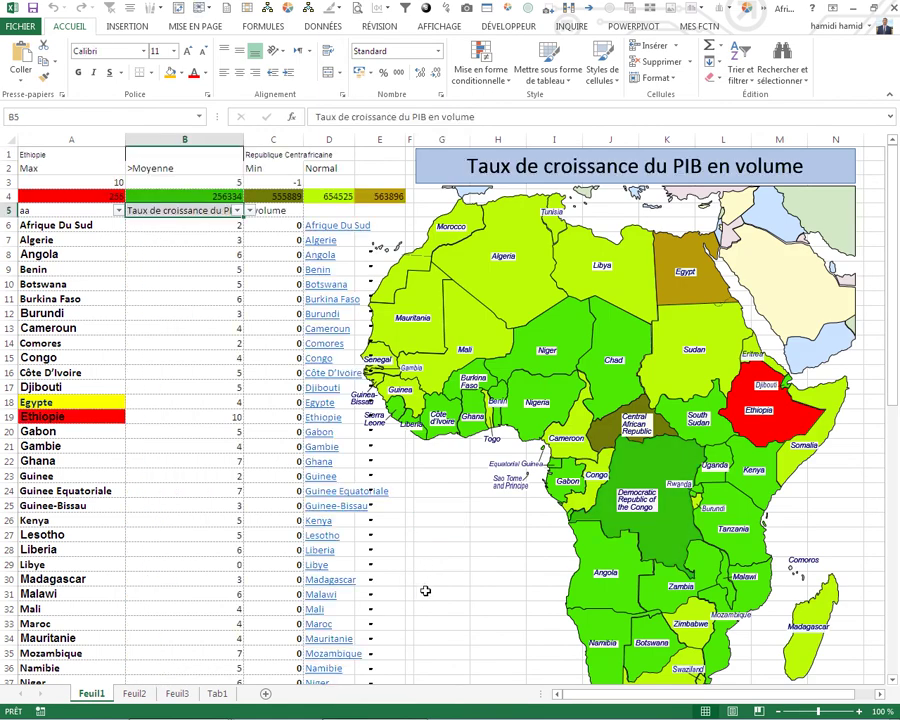
pyautogui.hotkey('ctrl', 'w')
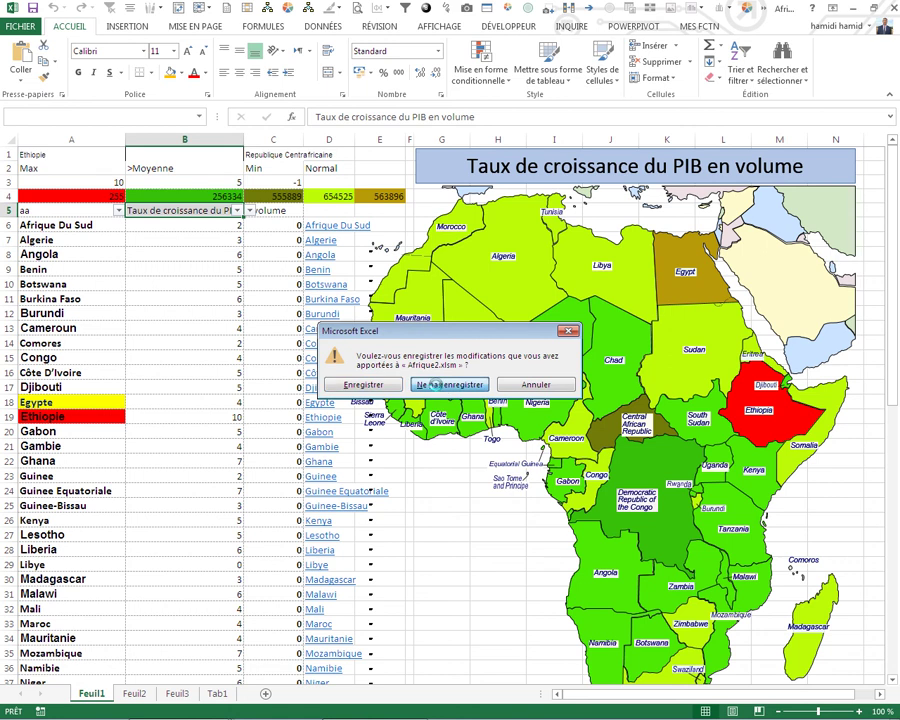
pyautogui.click(445, 385)
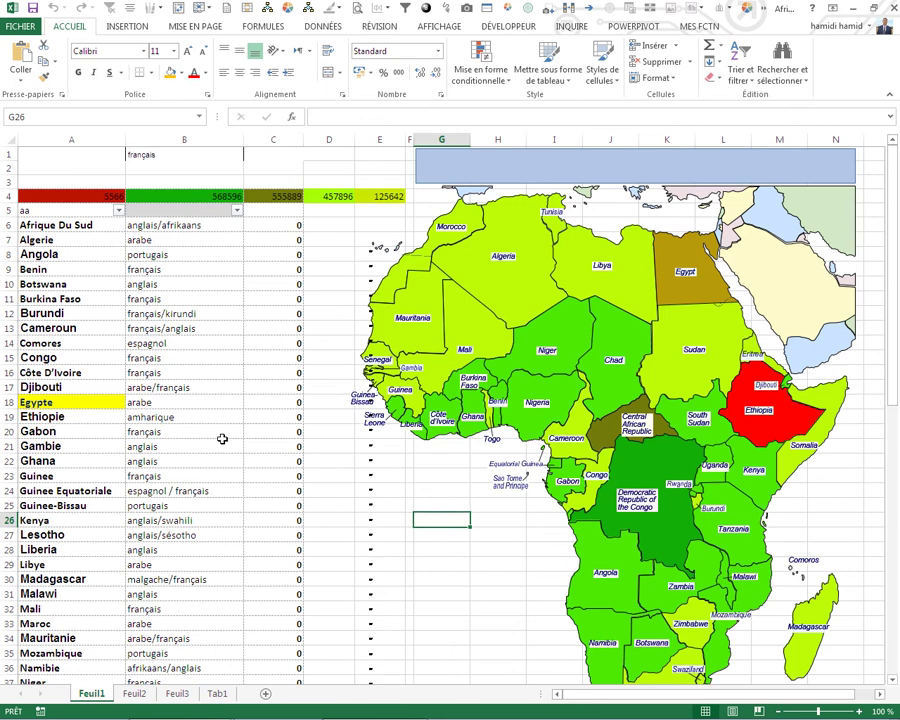
# Set B1's language to arabe, then français, and finally anglais.
pyautogui.click(228, 445)
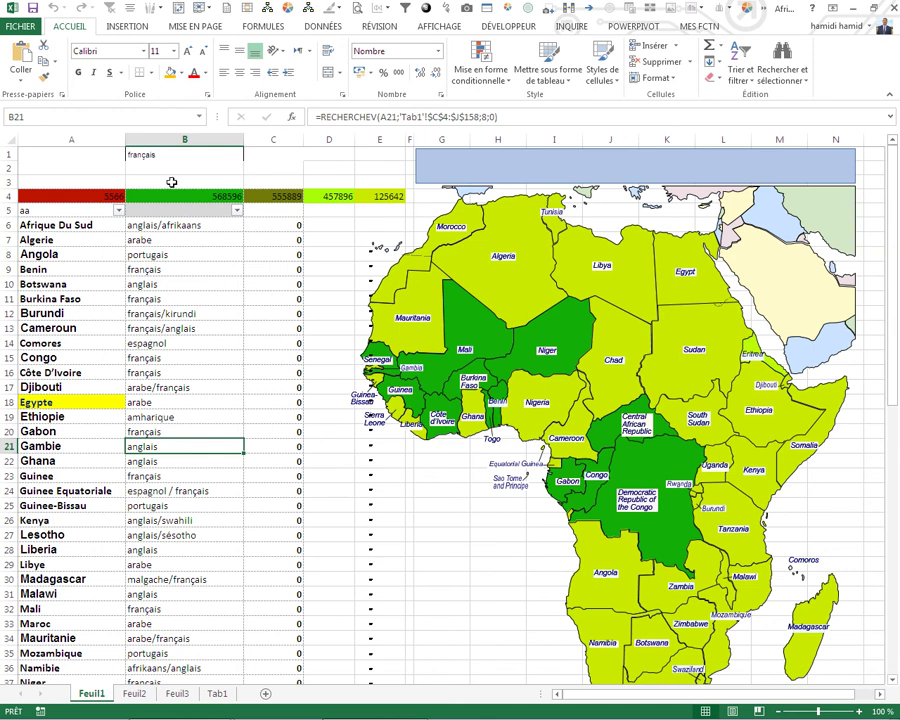
pyautogui.click(188, 153)
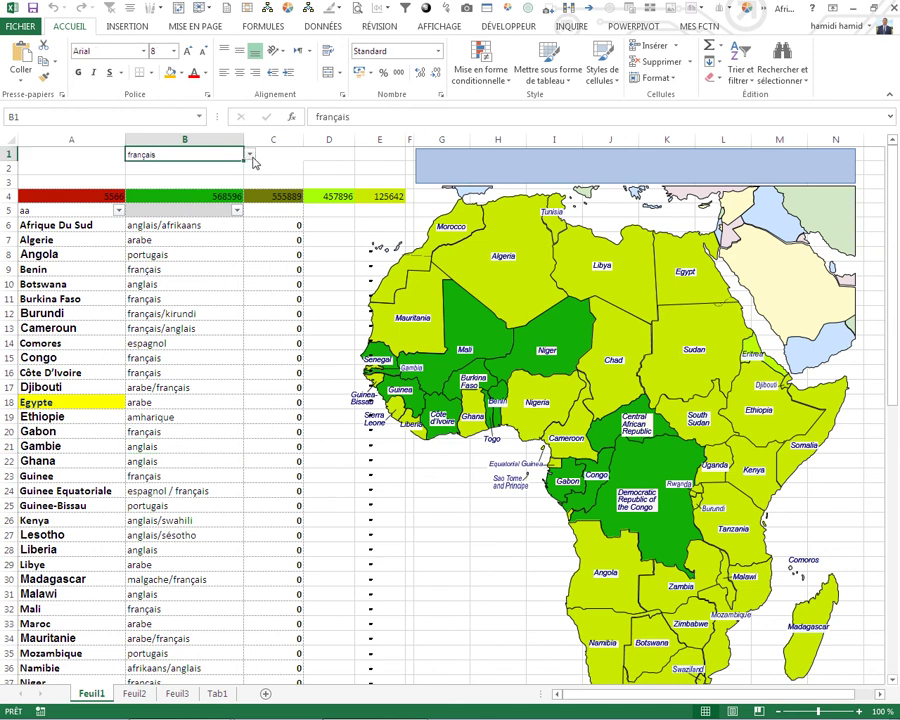
pyautogui.click(249, 154)
pyautogui.click(185, 175)
pyautogui.click(250, 154)
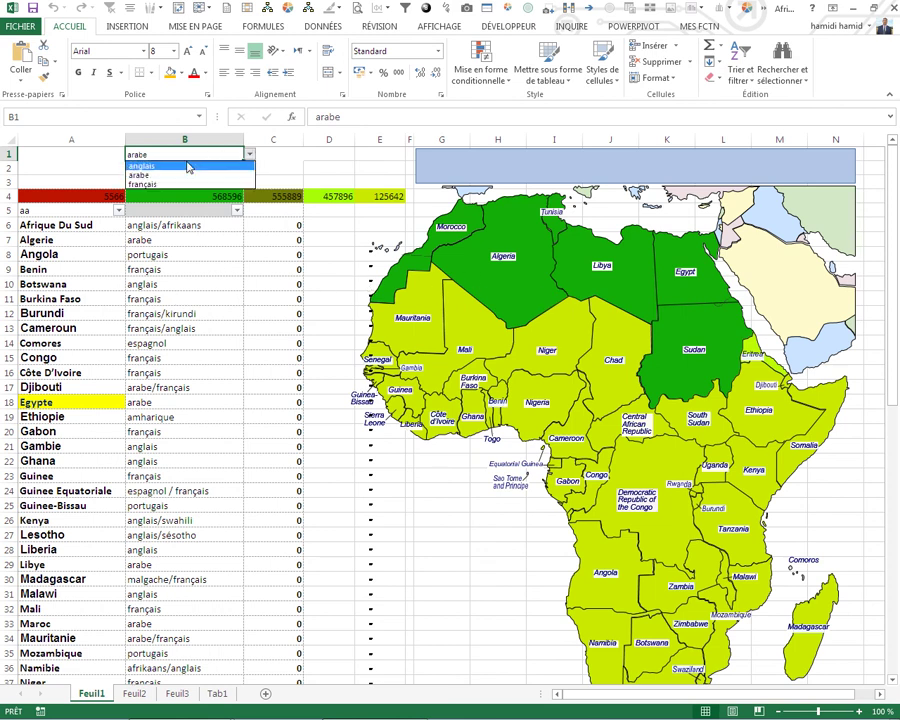
pyautogui.click(154, 186)
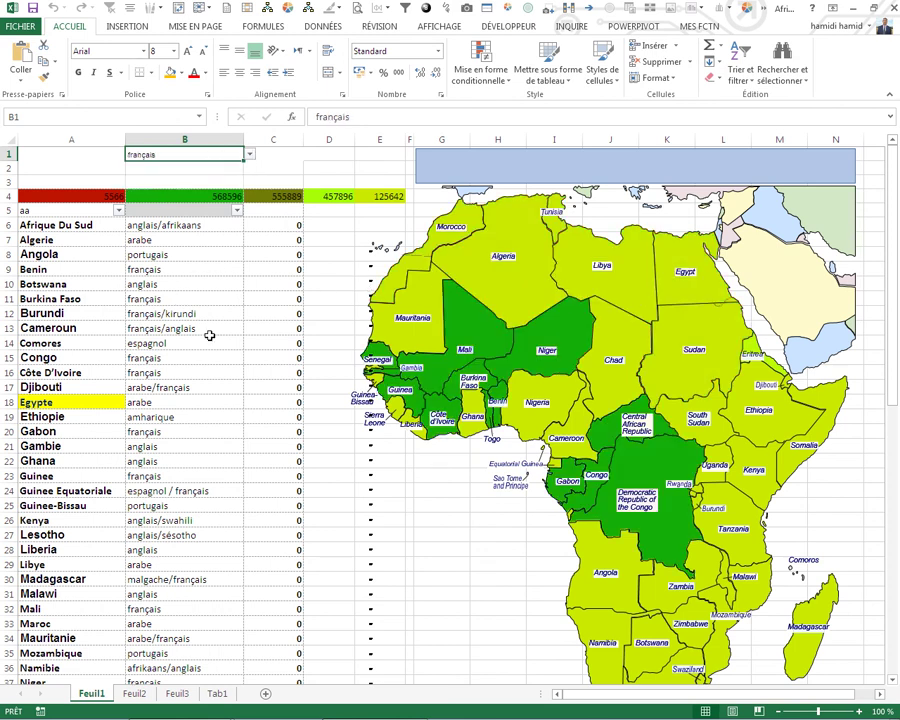
pyautogui.click(250, 154)
pyautogui.press('Escape')
pyautogui.hotkey('alt', 'Down')
pyautogui.press('Up')
pyautogui.press('Up')
pyautogui.press('Return')
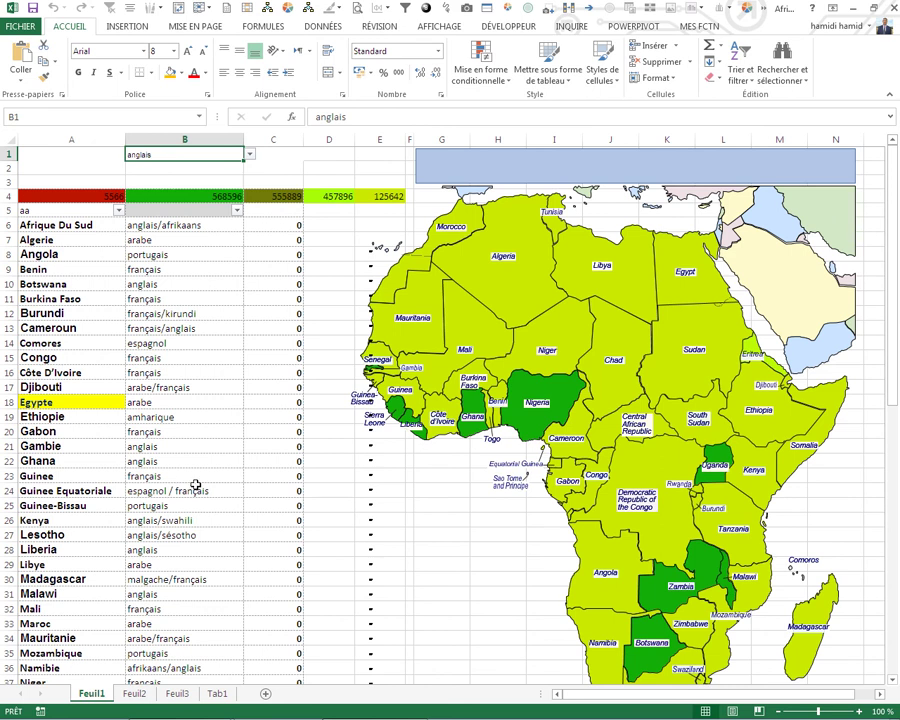
# Close Afrique2langue3 and move to the don't-save option.
pyautogui.scroll(-1, 183, 478)
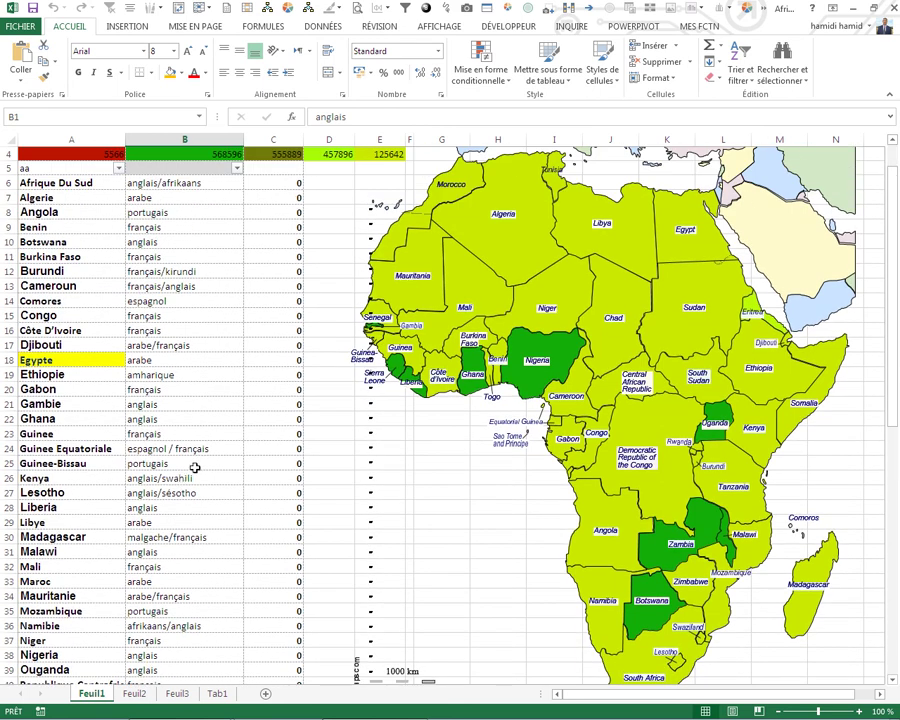
pyautogui.scroll(1, 198, 458)
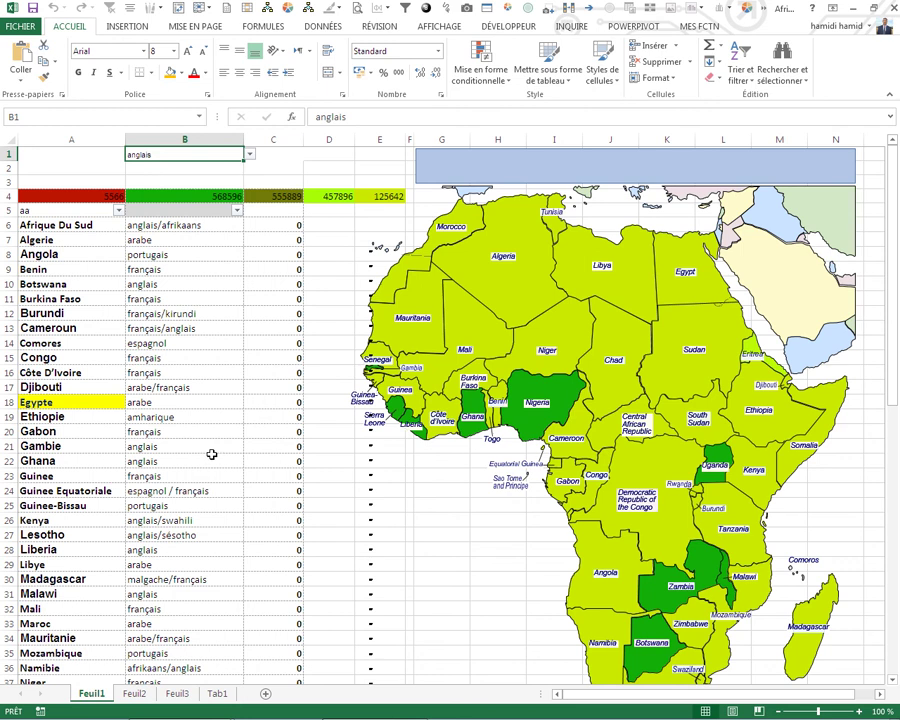
pyautogui.hotkey('ctrl', 'w')
pyautogui.press('Tab')
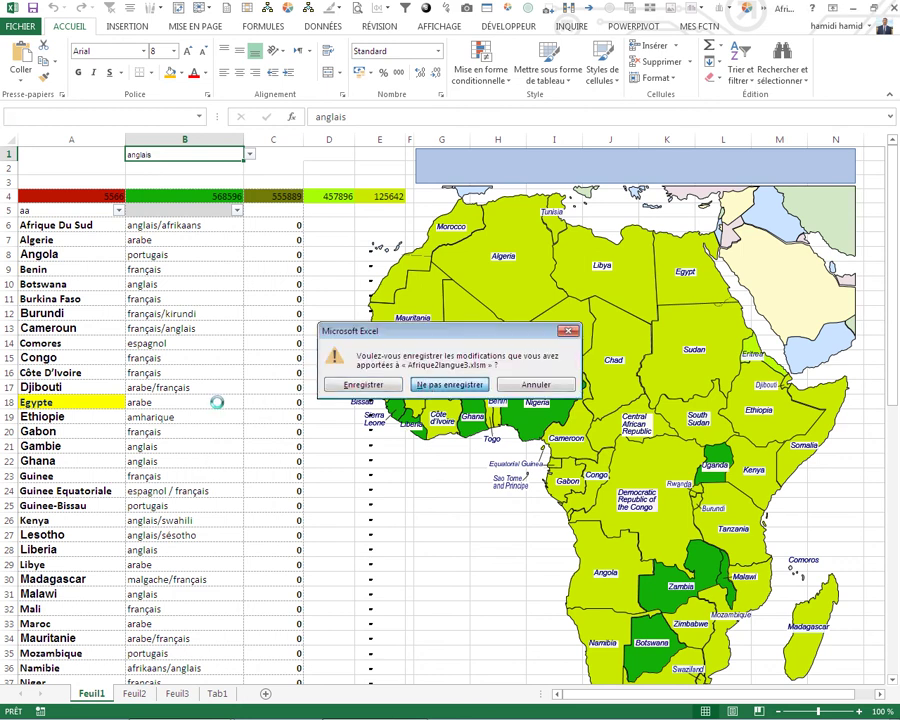
# Close the workbook without saving and reopen 'maroc 23' from the recent workbooks.
pyautogui.press('Return')
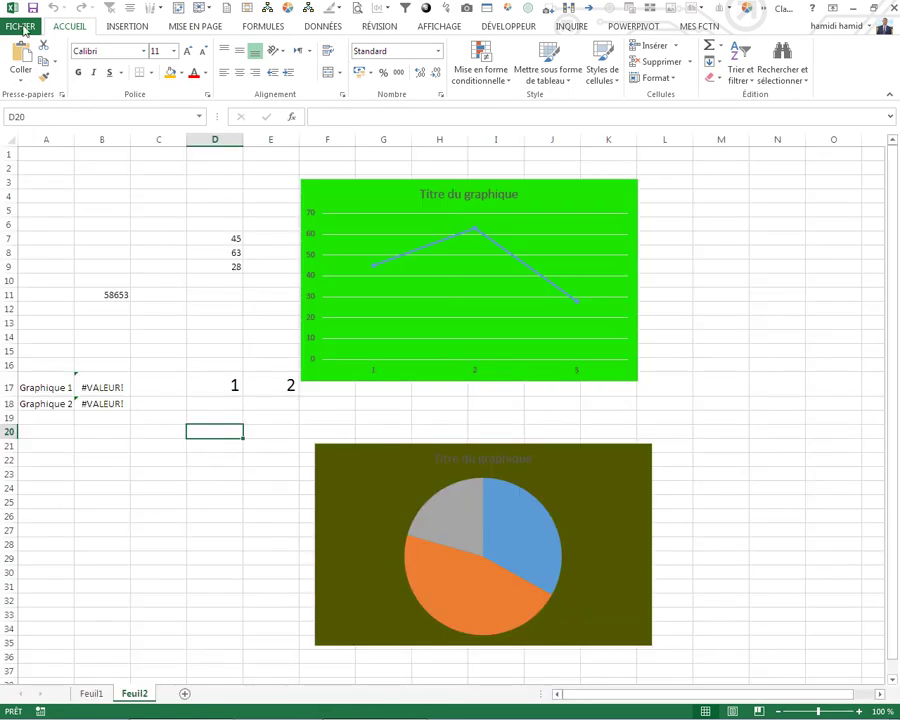
pyautogui.click(22, 26)
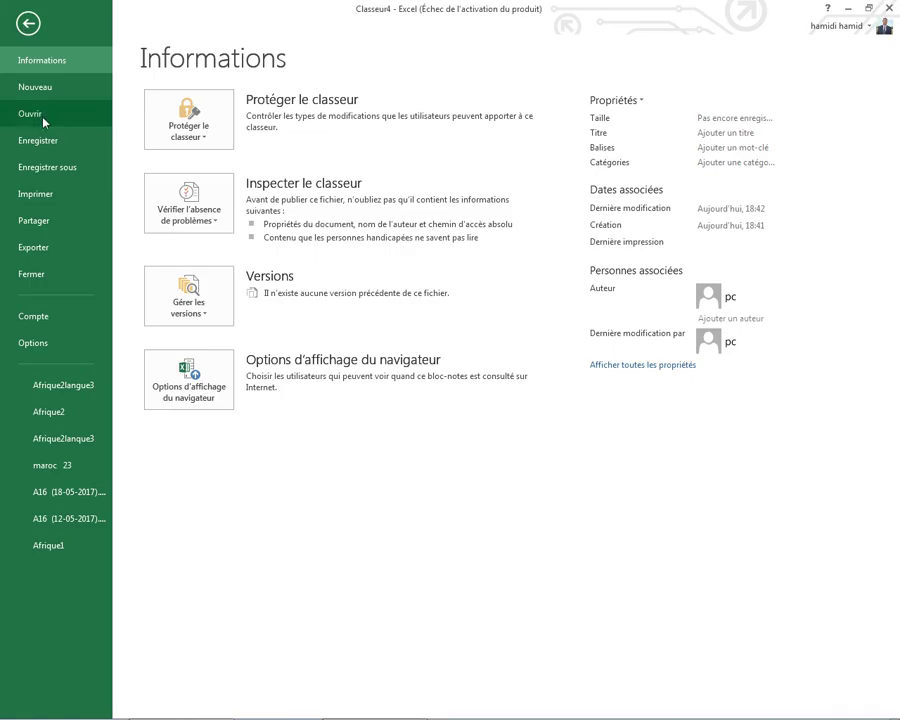
pyautogui.click(43, 120)
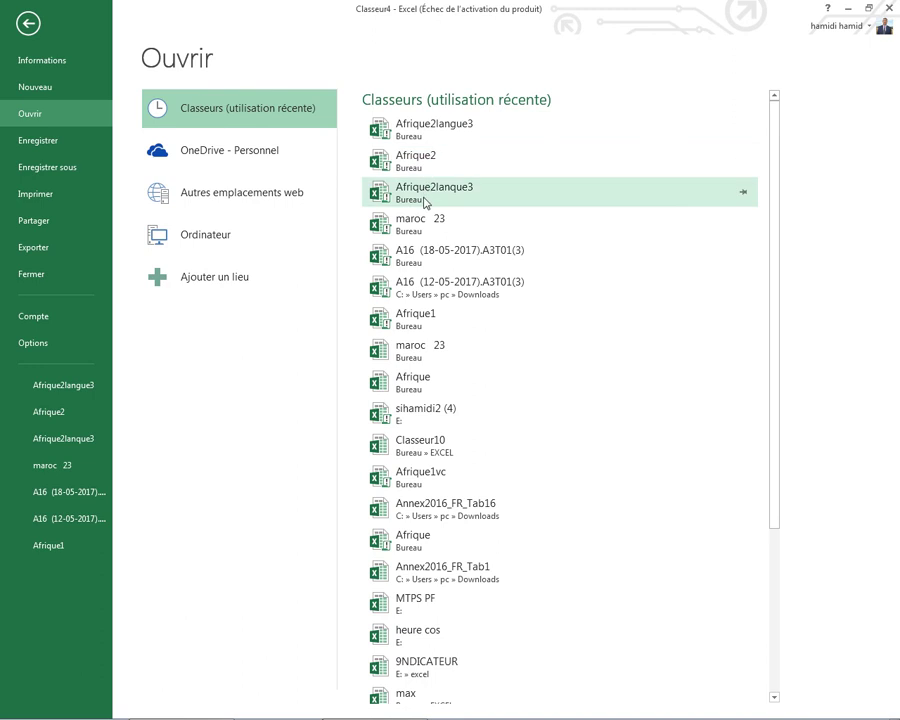
pyautogui.click(416, 228)
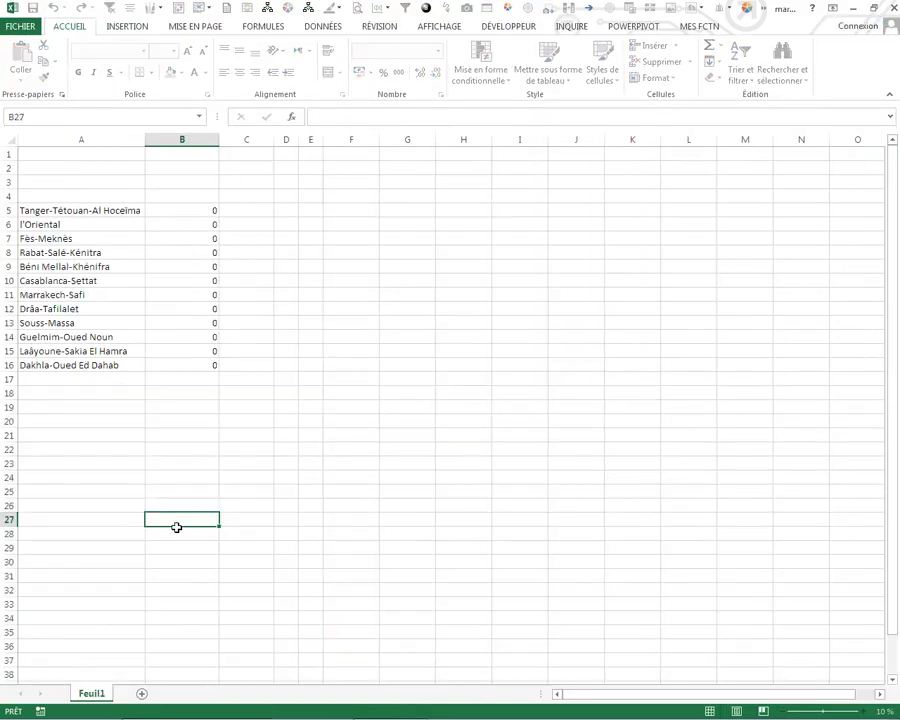
# Re-enter B5's ColorieImage formula so the regions recalculate with fresh random colours.
pyautogui.click(285, 474)
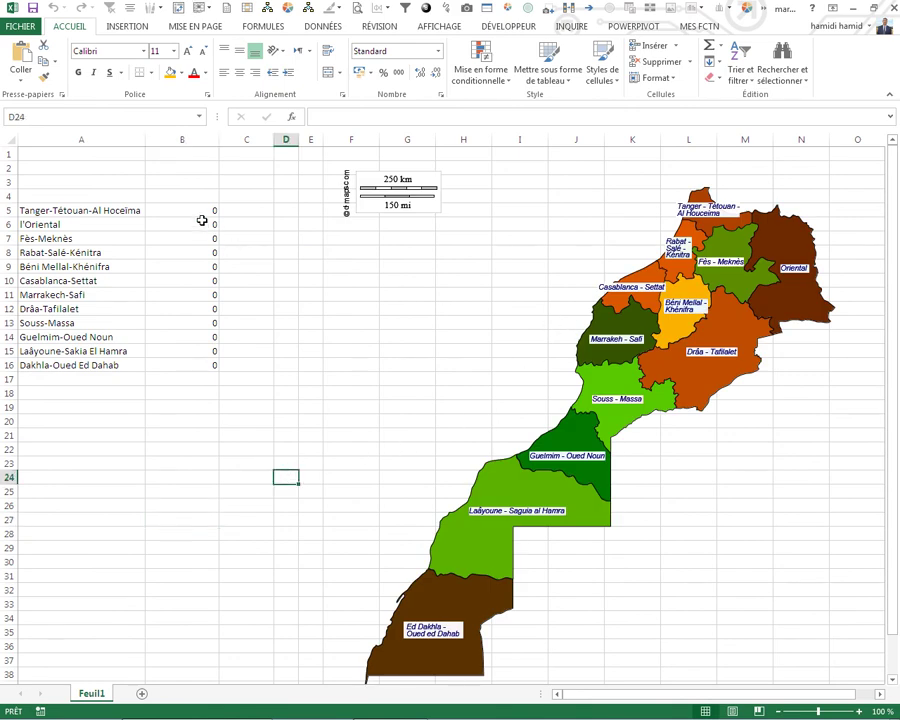
pyautogui.click(198, 280)
pyautogui.press('F2')
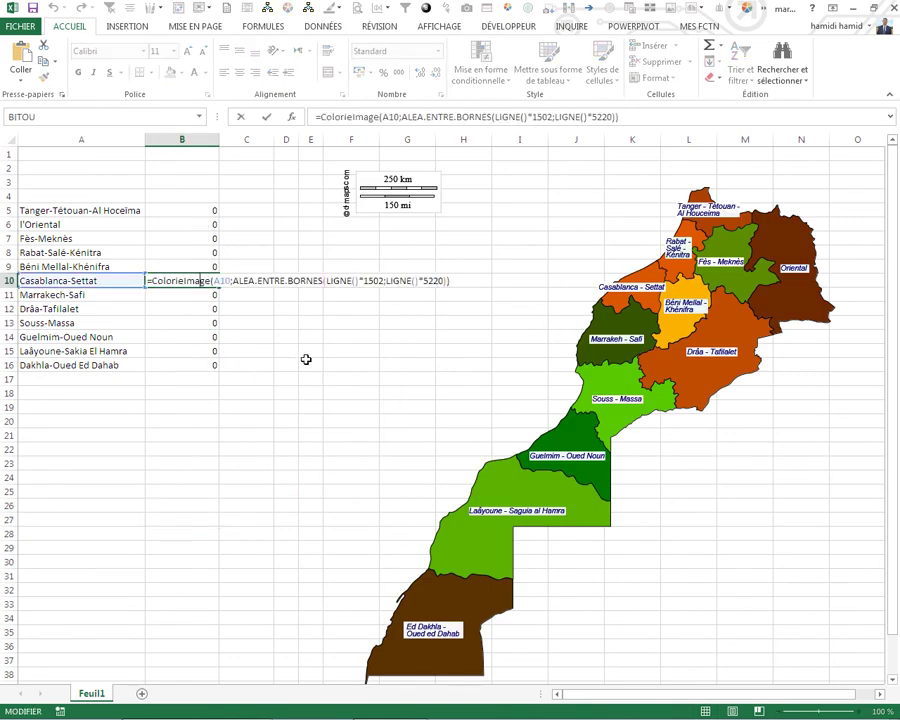
pyautogui.click(285, 364)
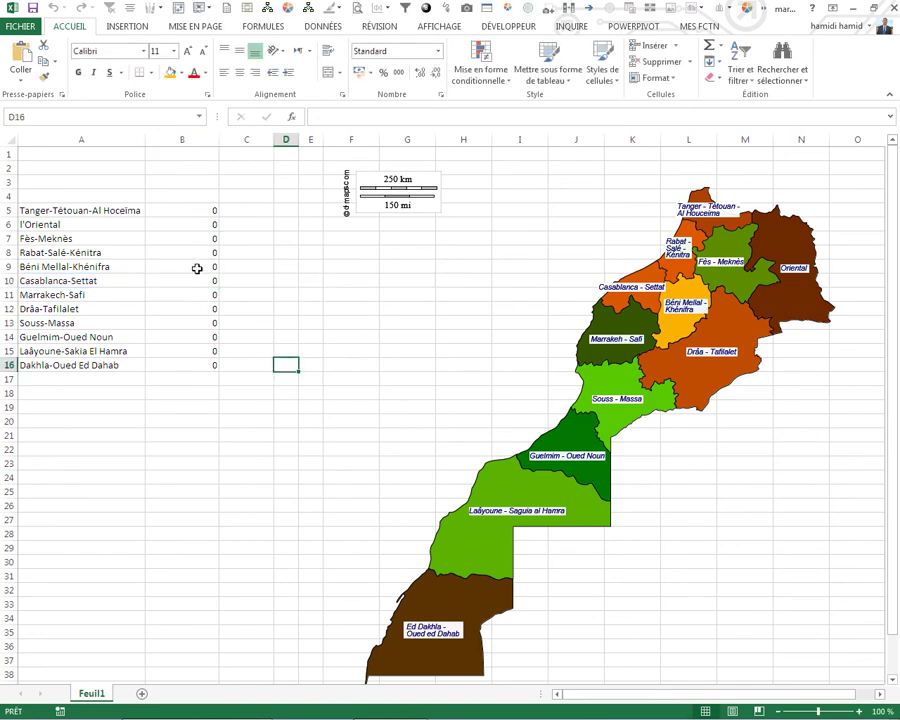
pyautogui.click(216, 210)
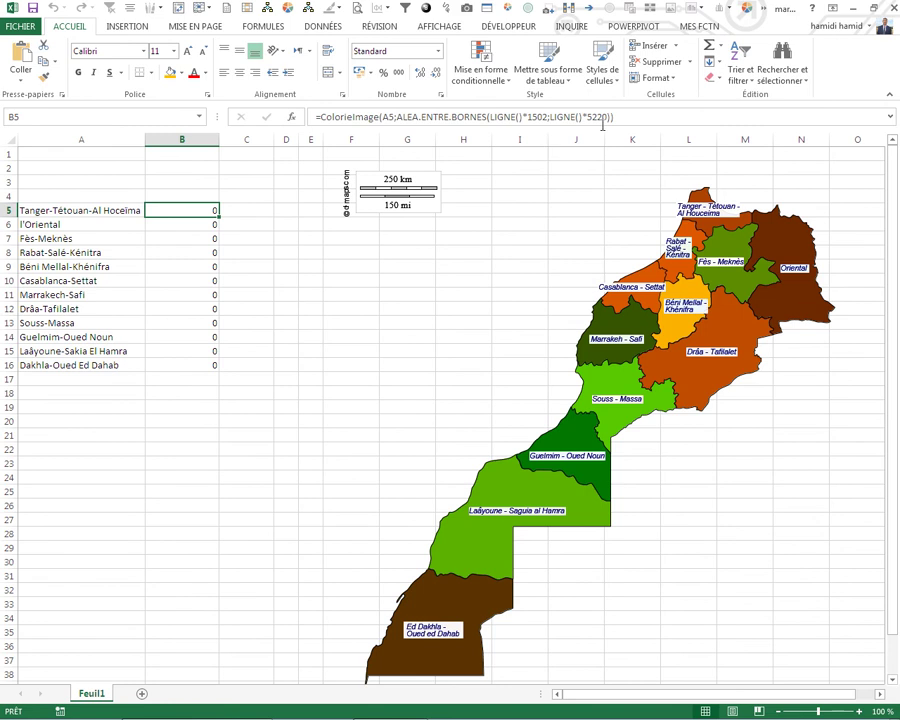
pyautogui.moveTo(623, 117); pyautogui.dragTo(548, 117)
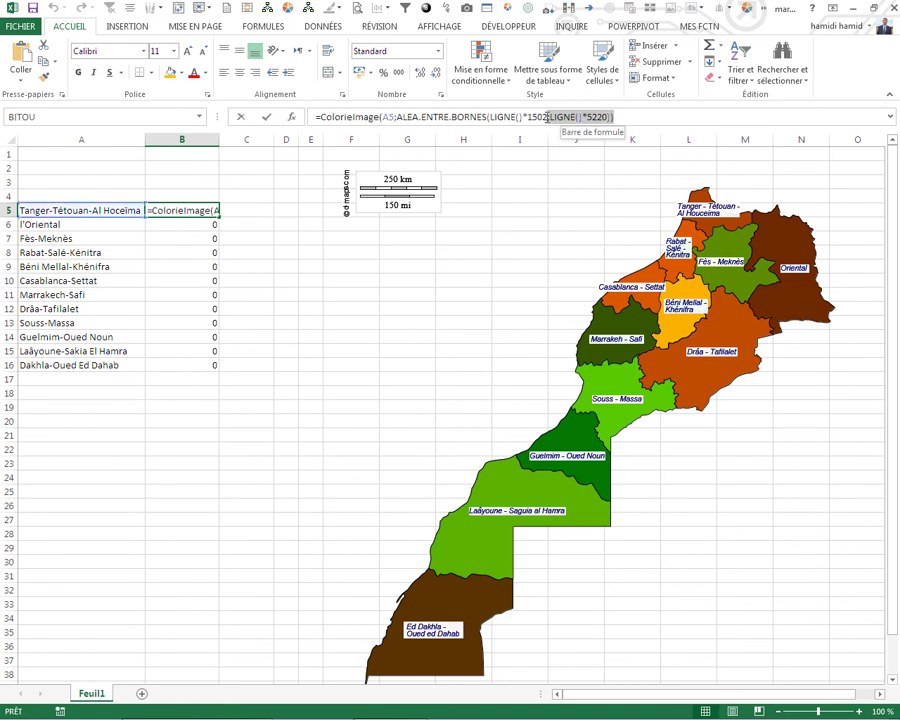
pyautogui.click(309, 340)
# Enter =ALEA.ENTRE.BORNES(254562;859645) into all of C5:C16 at once.
pyautogui.moveTo(244, 210); pyautogui.dragTo(243, 366)
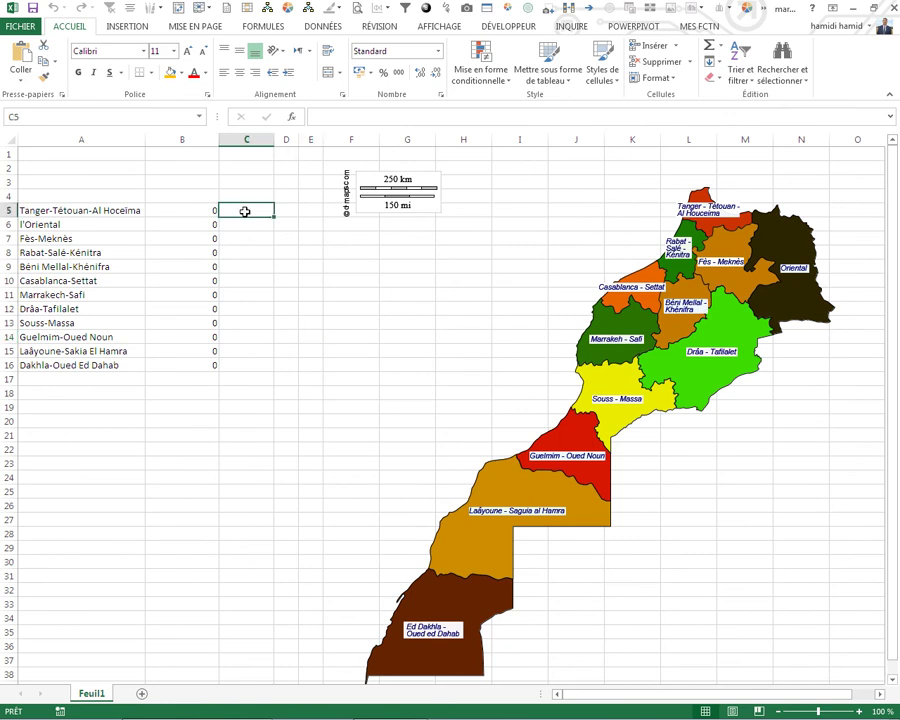
pyautogui.write('=a')
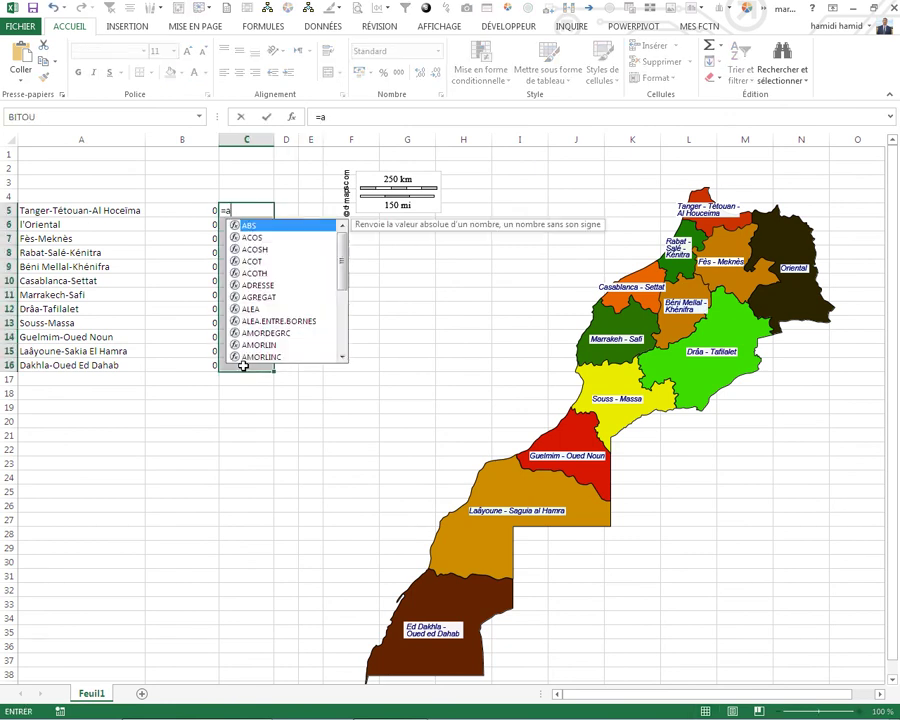
pyautogui.write('l')
pyautogui.doubleClick(267, 238)
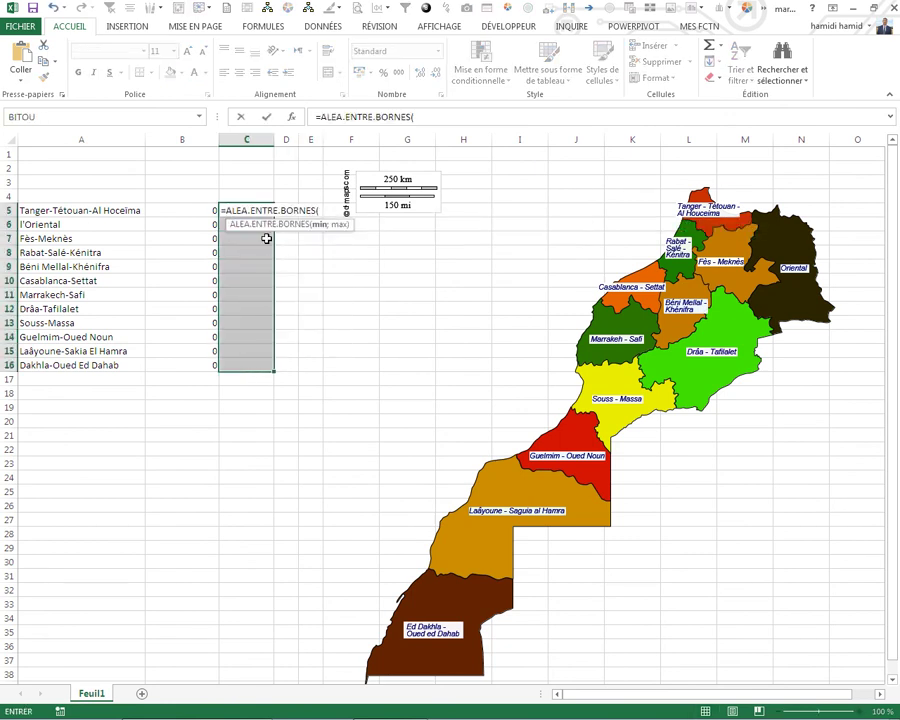
pyautogui.write('254562')
pyautogui.write(';')
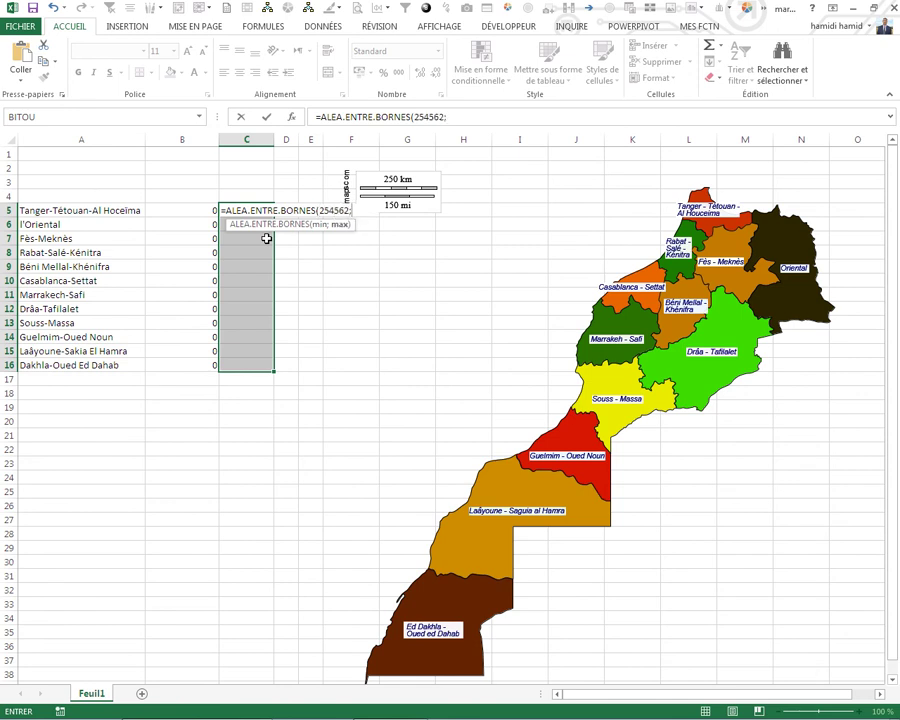
pyautogui.write('859645')
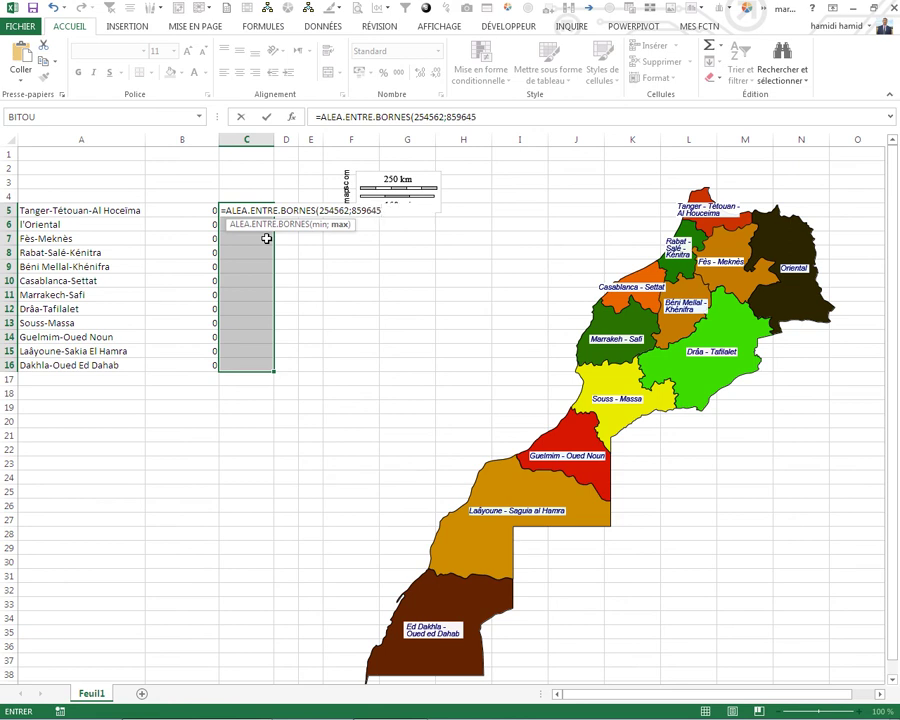
pyautogui.hotkey('ctrl', 'Return')
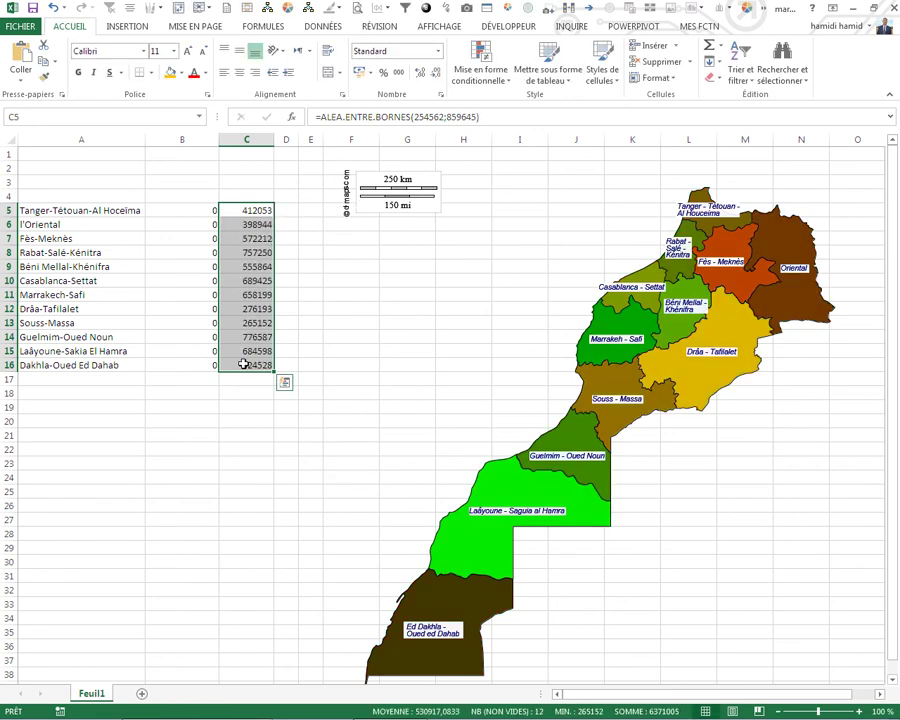
pyautogui.click(172, 206)
# Change B5 to =ColorieImage(A5;C5) and fill it down to B16.
pyautogui.moveTo(617, 116)
pyautogui.mouseDown()
pyautogui.moveTo(386, 119)
pyautogui.moveTo(396, 118)
pyautogui.mouseUp()
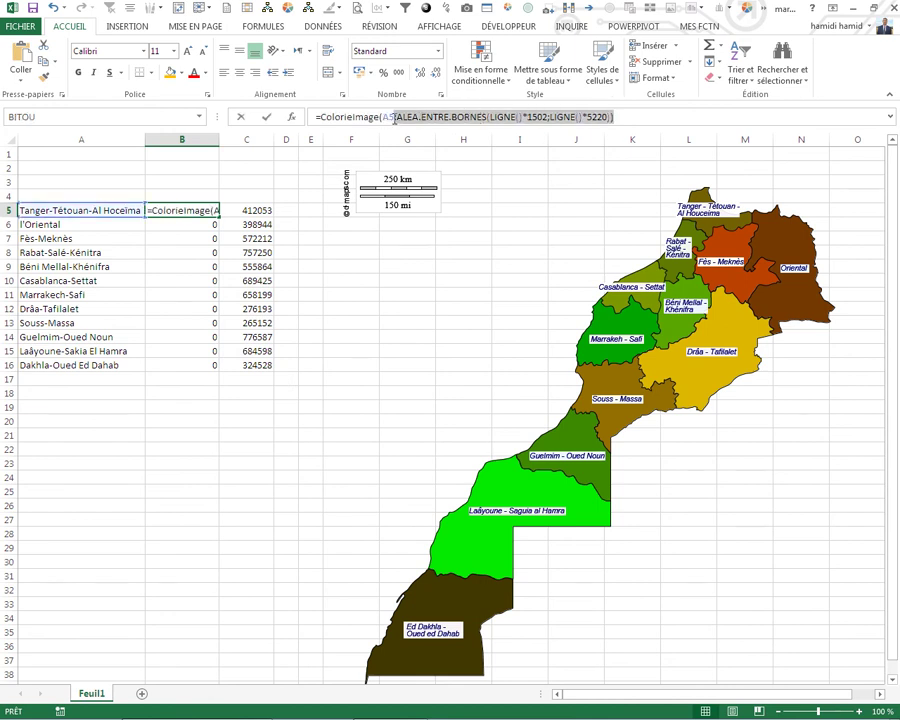
pyautogui.press('BackSpace')
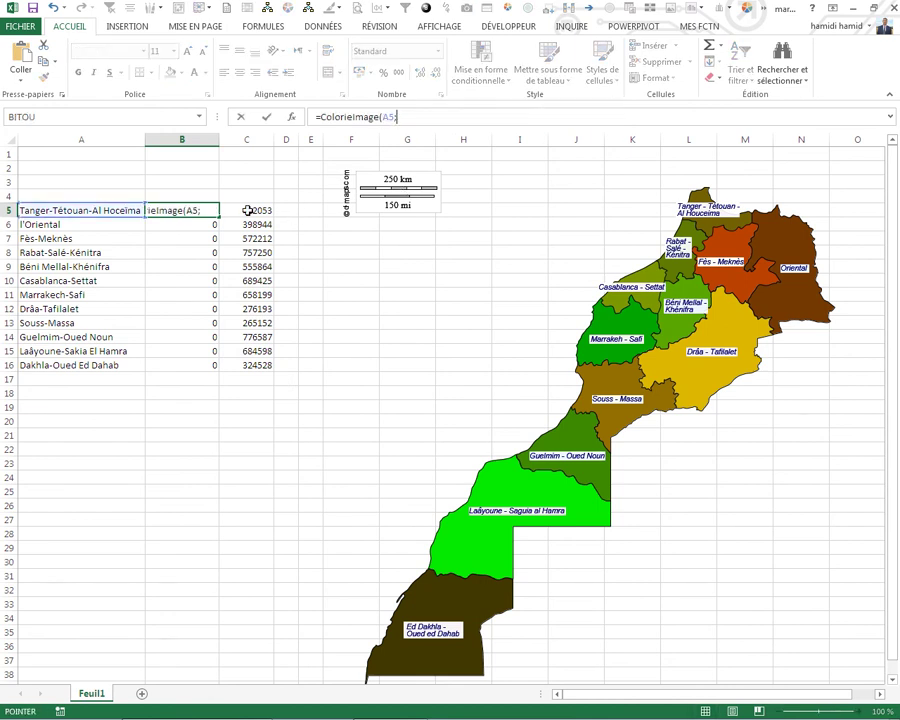
pyautogui.click(247, 210)
pyautogui.press('Return')
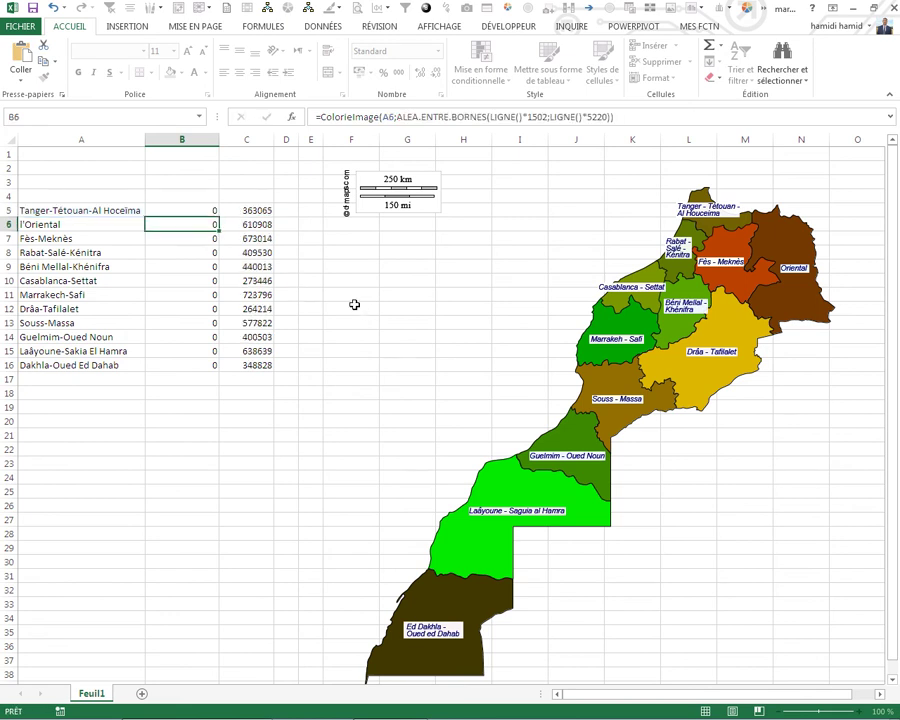
pyautogui.click(207, 213)
pyautogui.moveTo(217, 217); pyautogui.dragTo(214, 370)
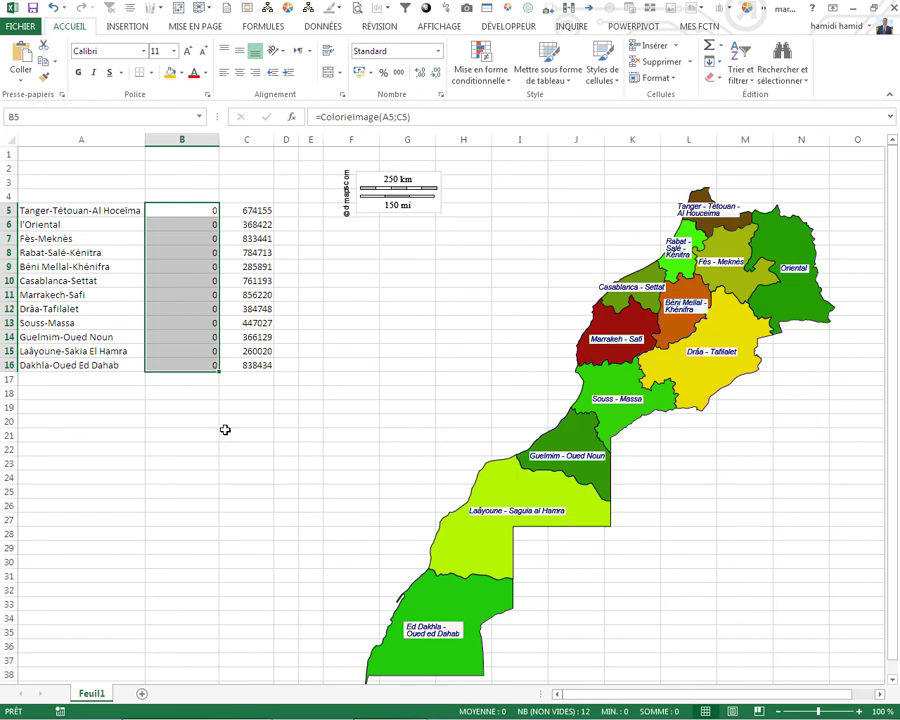
pyautogui.click(250, 253)
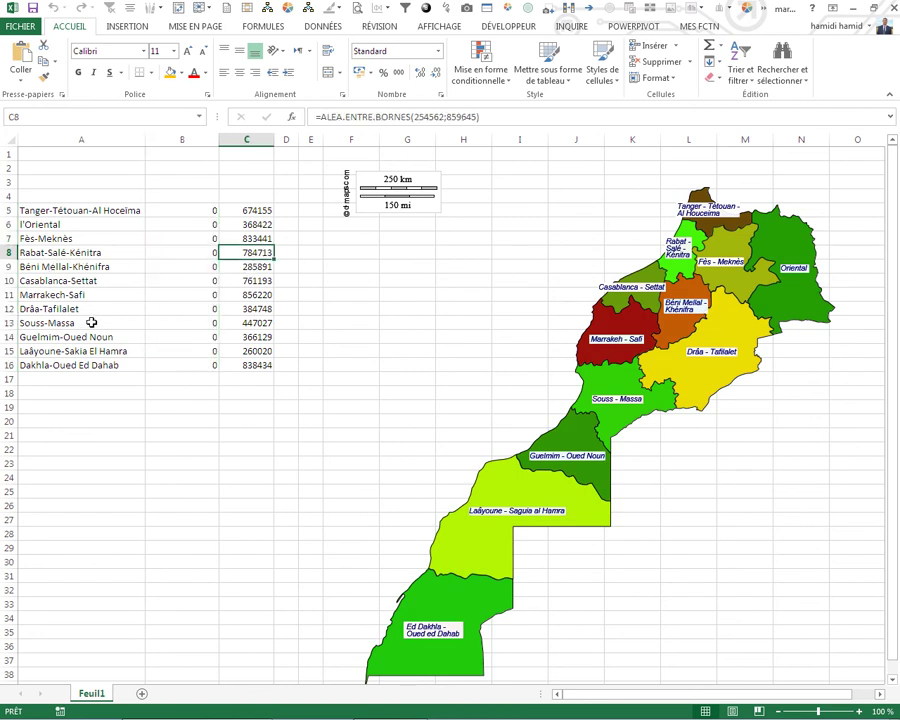
pyautogui.click(250, 225)
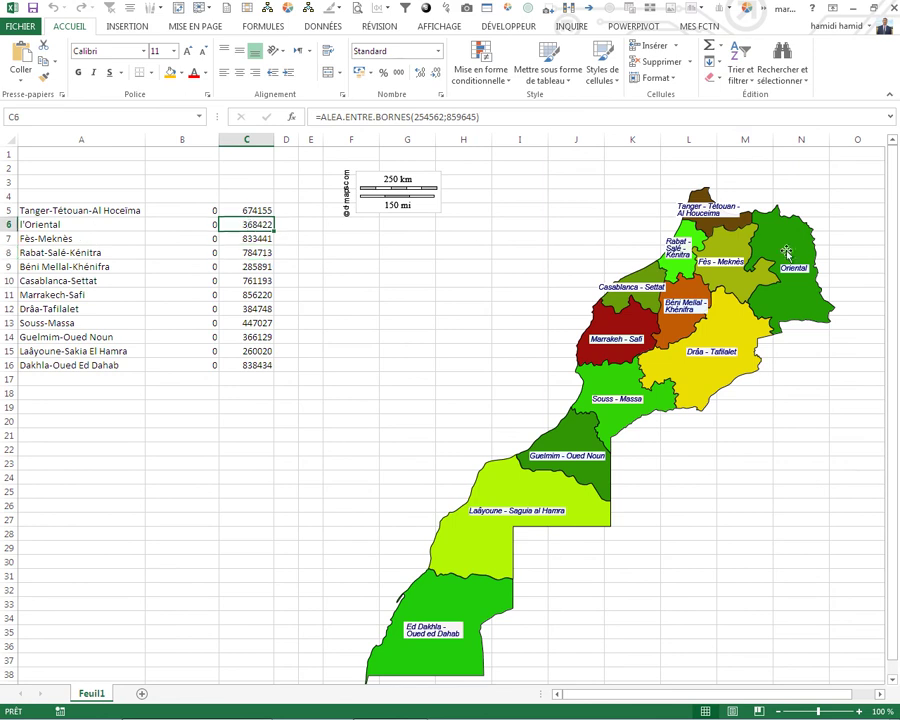
# Set l'Oriental's C6 to 255, copy C5:C16, and dismiss the macro interruption alert.
pyautogui.write('255')
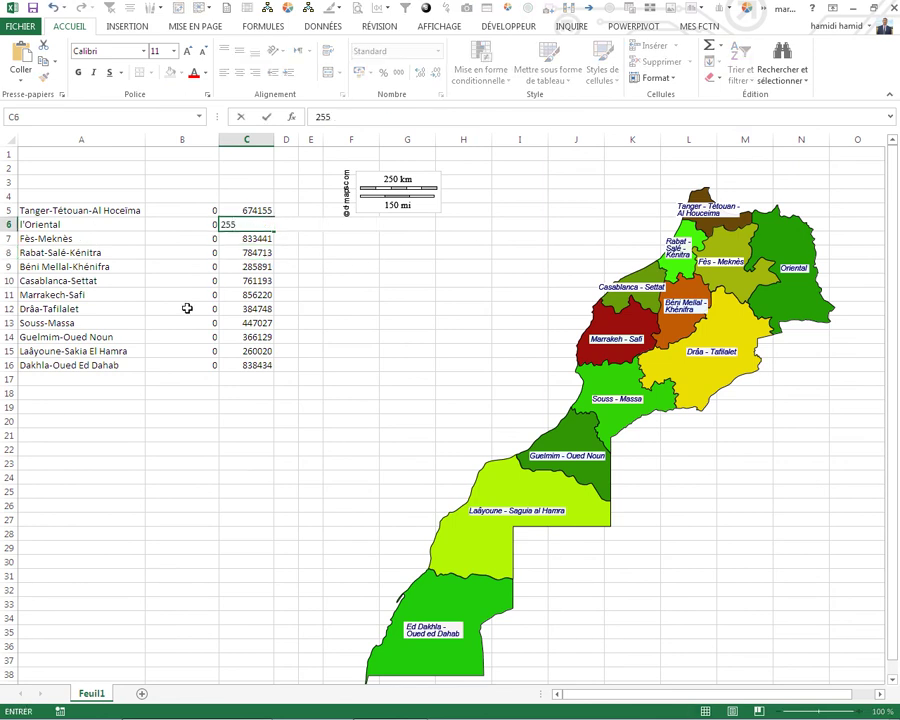
pyautogui.press('Return')
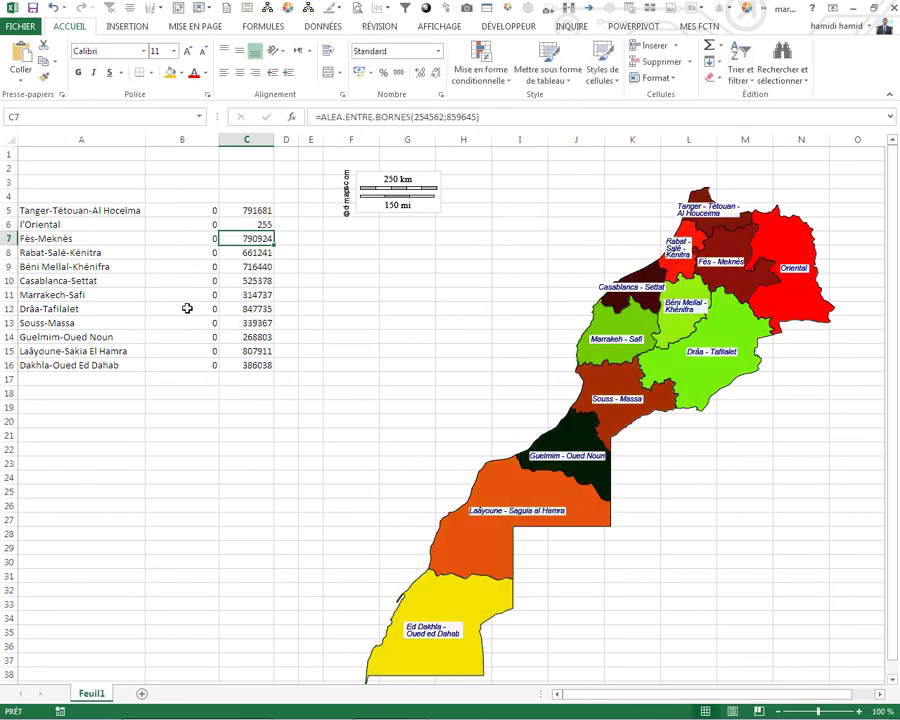
pyautogui.click(252, 337)
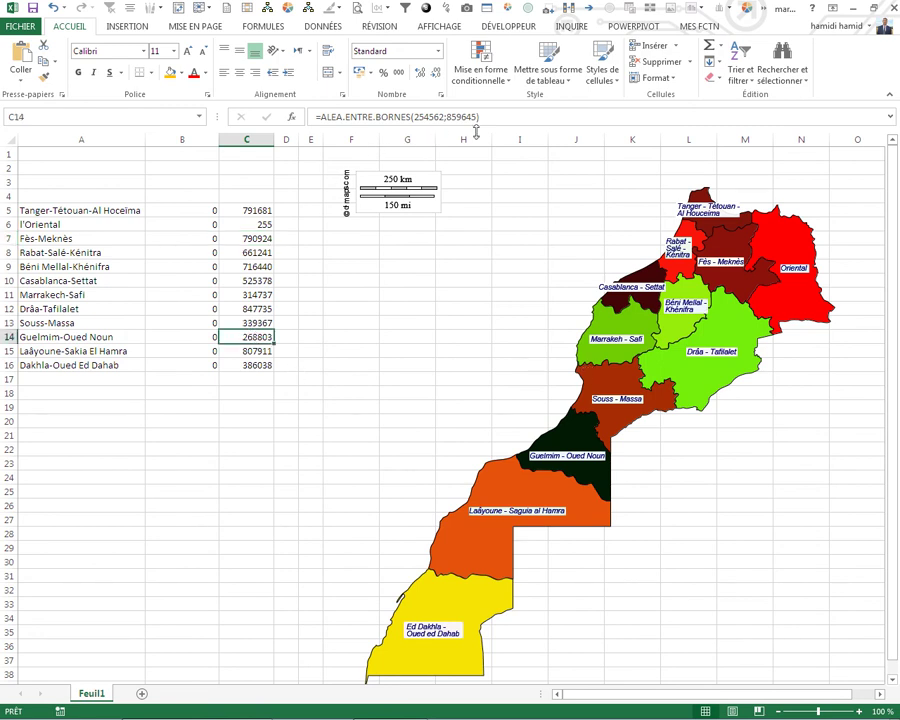
pyautogui.moveTo(250, 210); pyautogui.dragTo(261, 364)
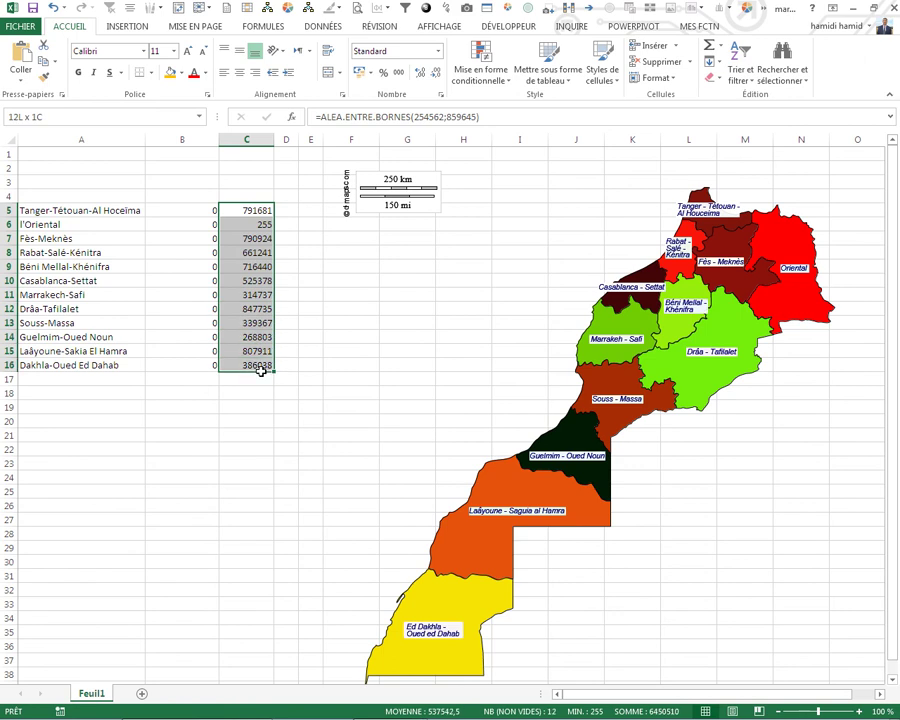
pyautogui.hotkey('ctrl', 'c')
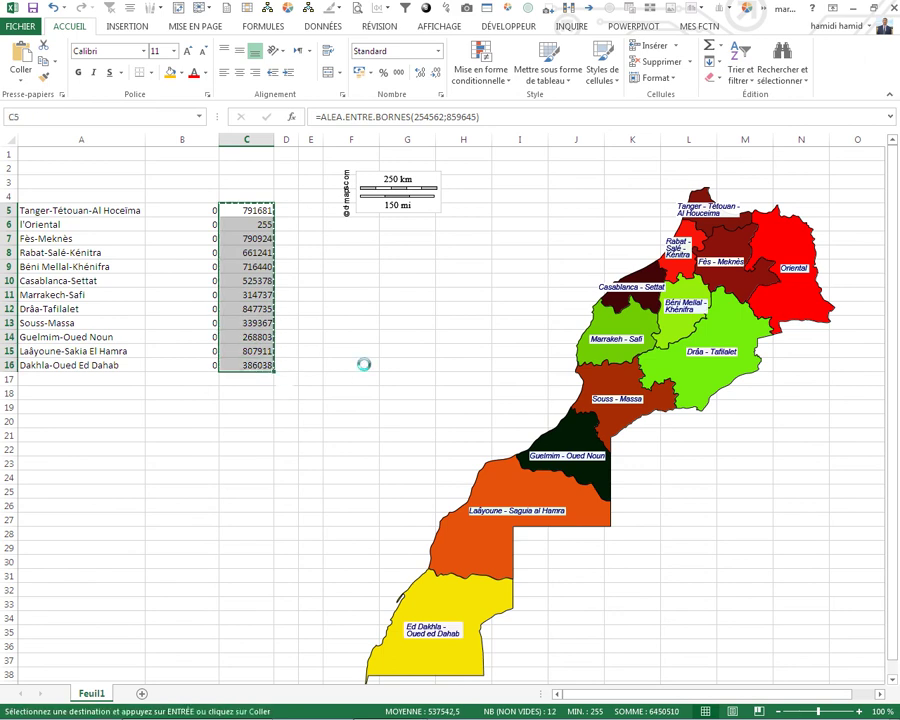
pyautogui.click(418, 318)
# Fix the #VALEUR! error by refilling B11's colouring formula down to B16.
pyautogui.click(255, 292)
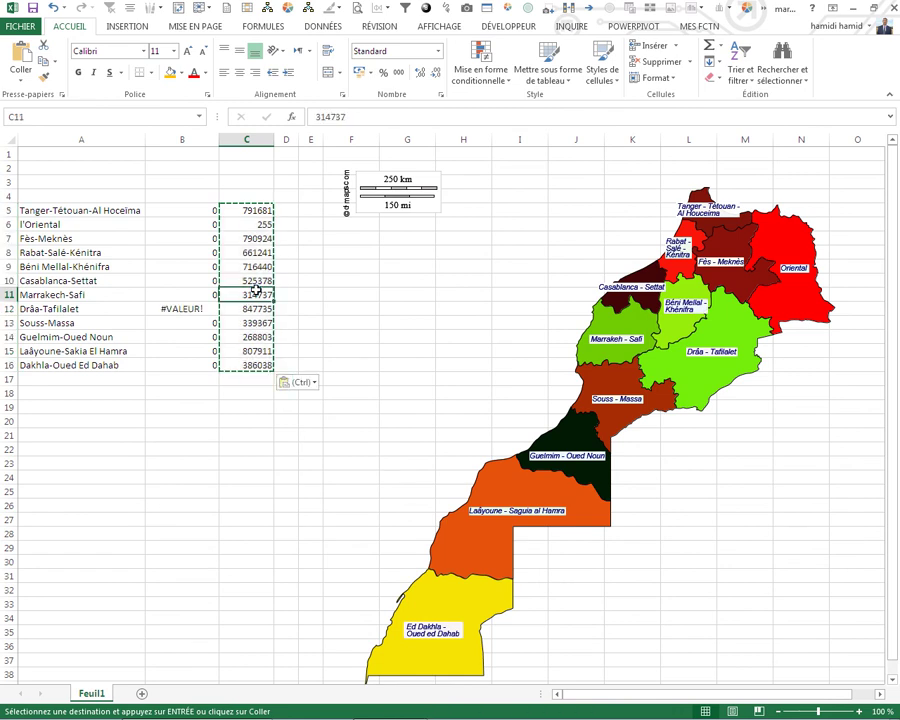
pyautogui.click(198, 308)
pyautogui.click(240, 308)
pyautogui.click(195, 309)
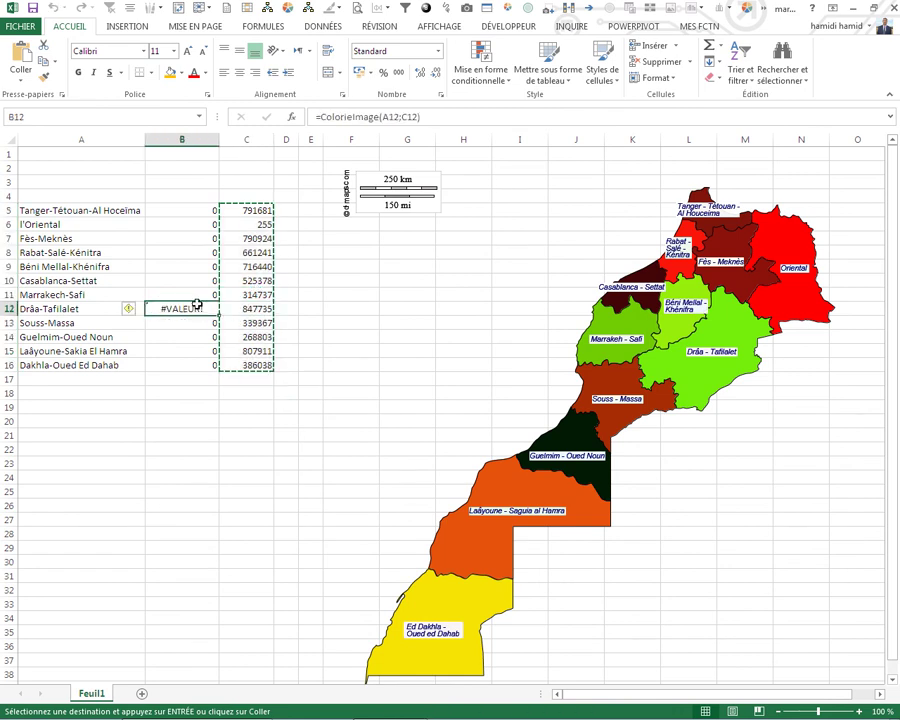
pyautogui.click(203, 297)
pyautogui.doubleClick(218, 301)
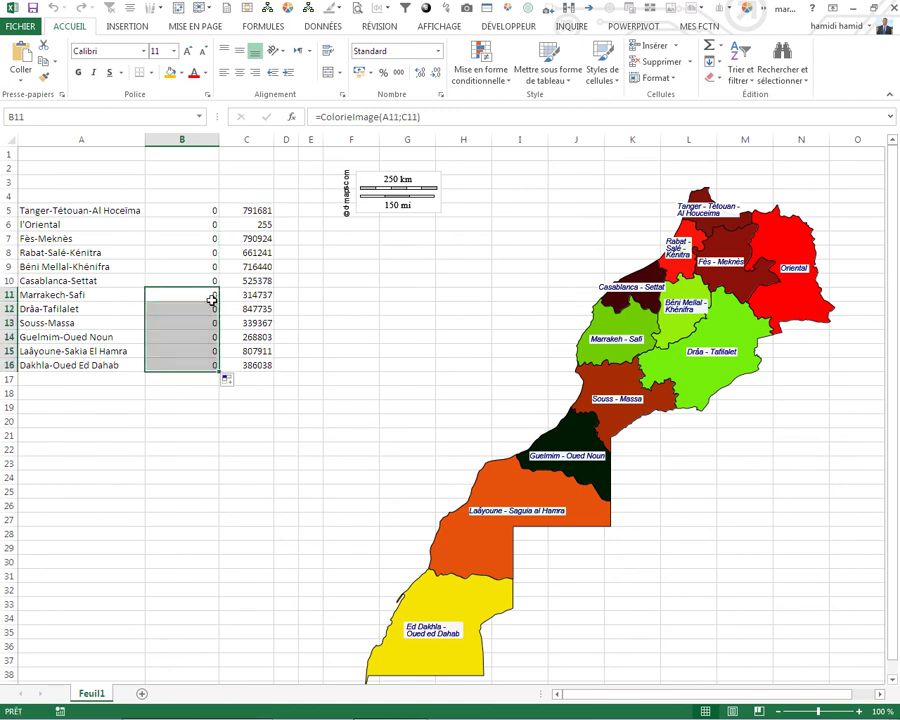
pyautogui.click(193, 320)
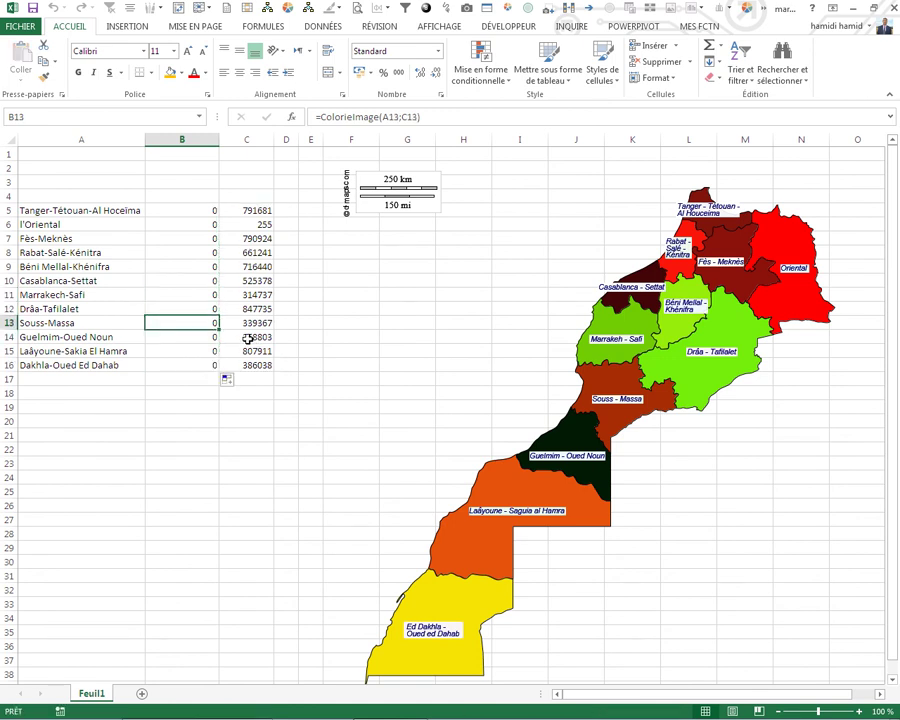
# Set l'Oriental's C6 value to 524563, then change it to 458675.
pyautogui.click(247, 225)
pyautogui.write('524')
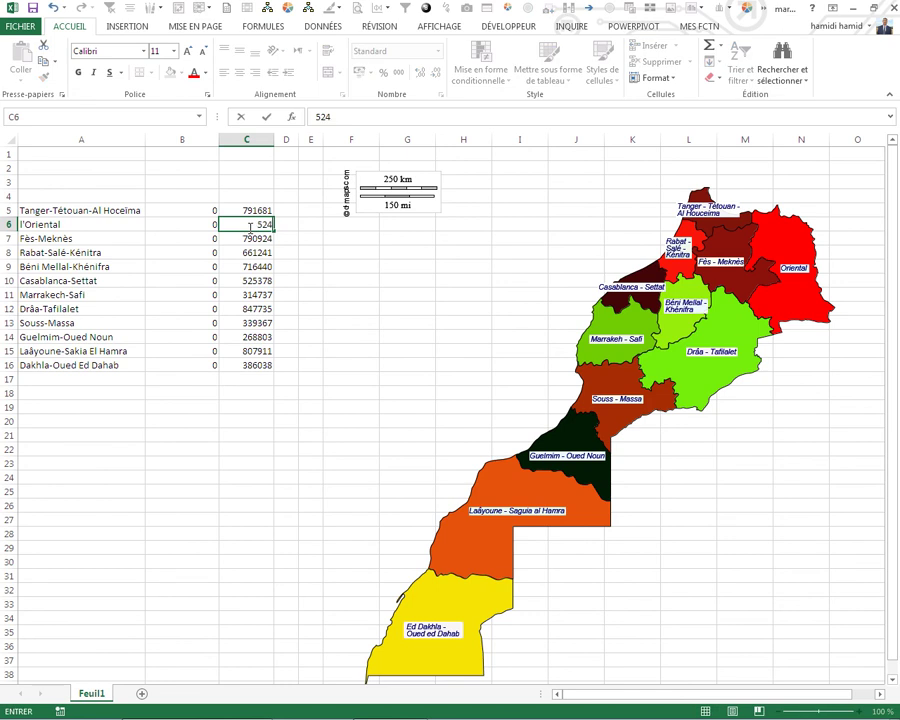
pyautogui.write('563')
pyautogui.press('Return')
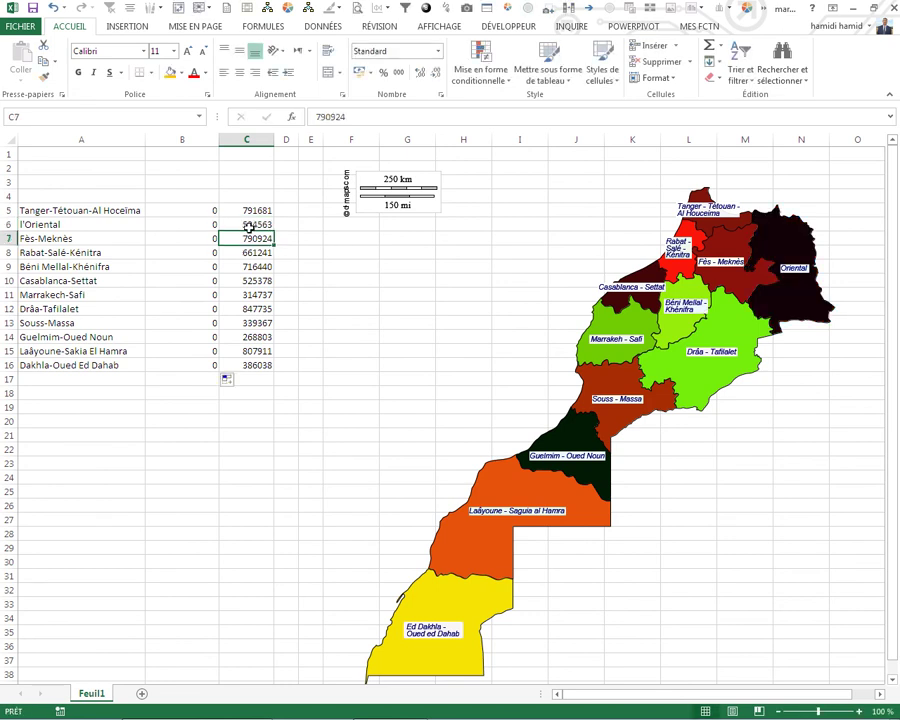
pyautogui.click(264, 224)
pyautogui.write('4')
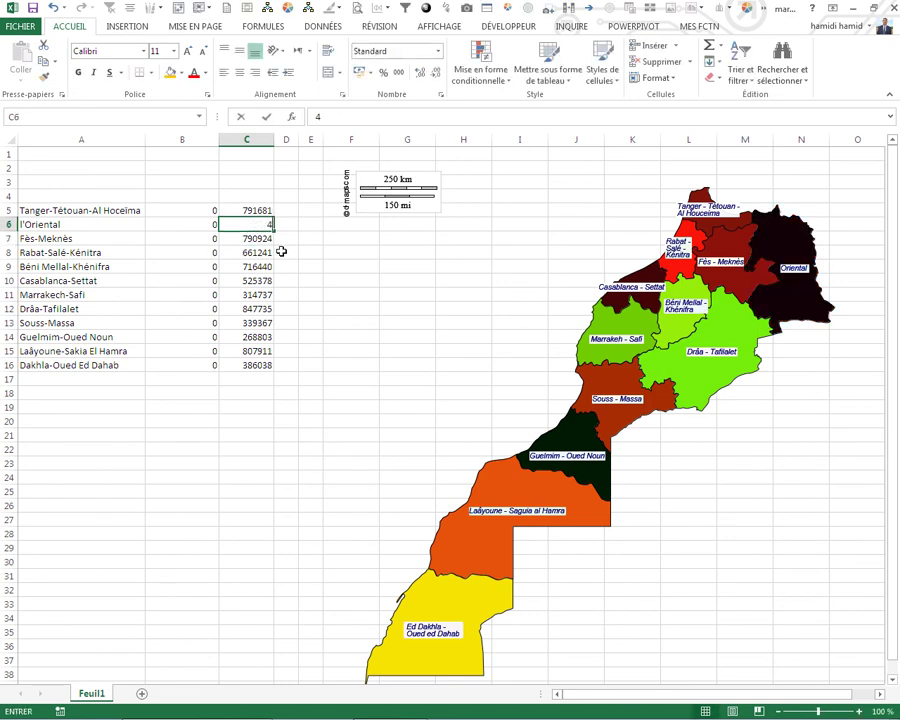
pyautogui.write('58675')
pyautogui.press('Return')
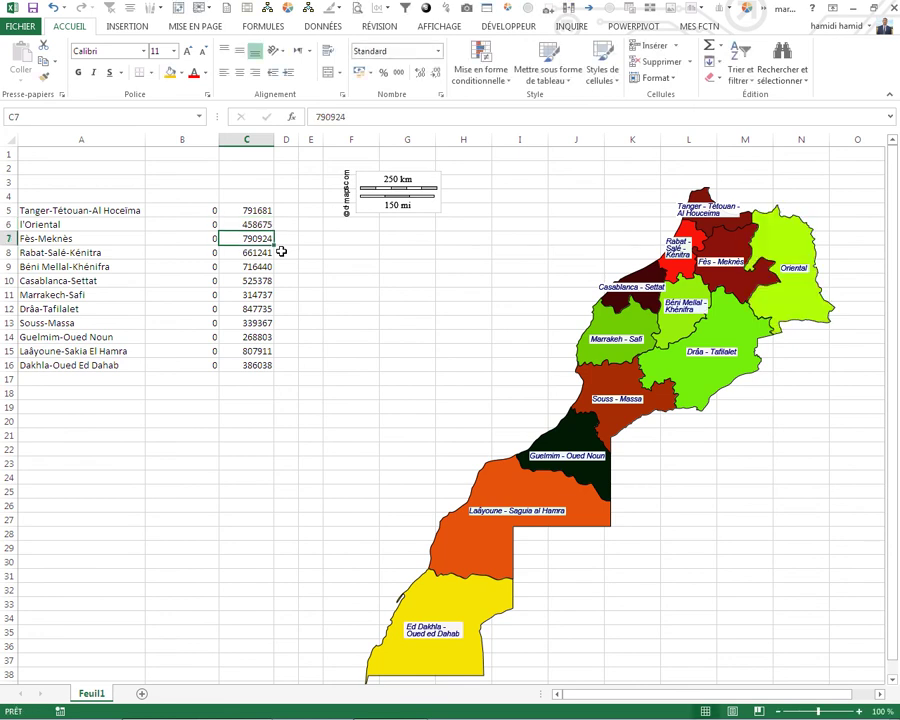
# Set Laâyoune-Sakia El Hamra's C15 value to 5263.
pyautogui.click(248, 351)
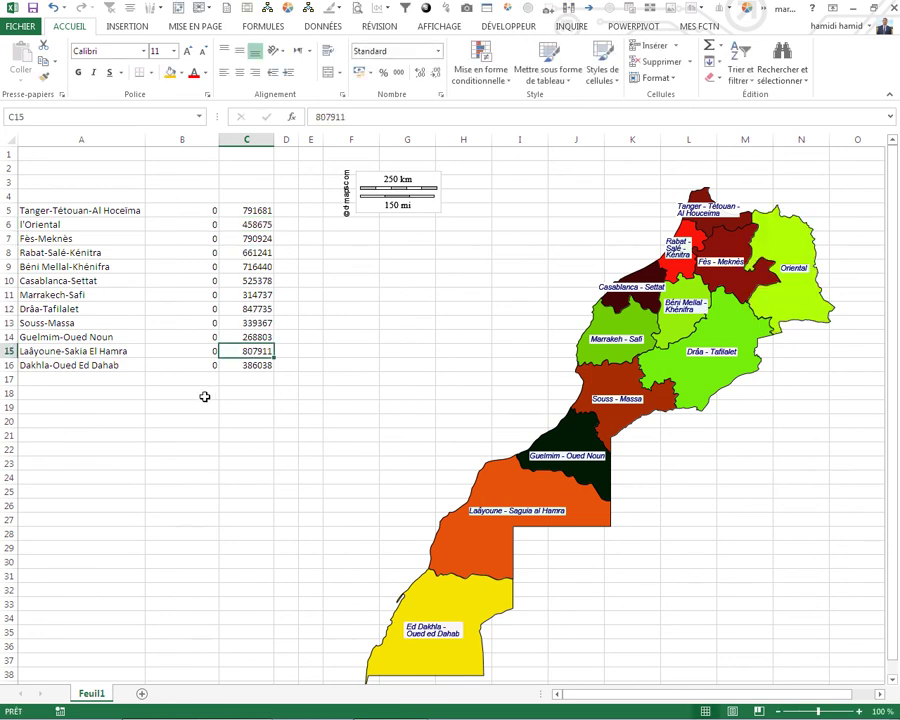
pyautogui.write('5263')
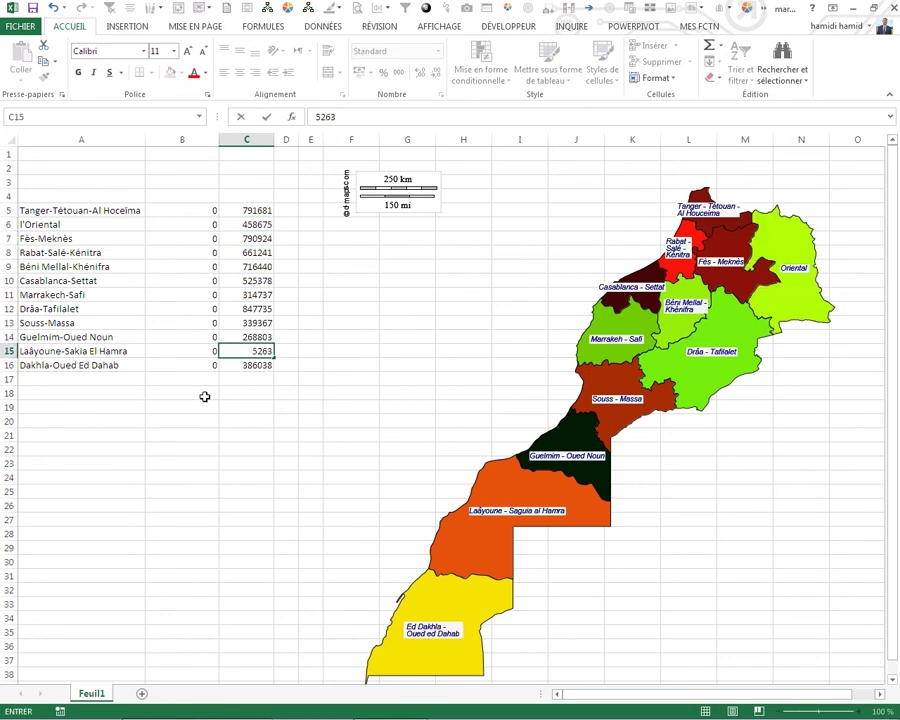
pyautogui.press('Return')
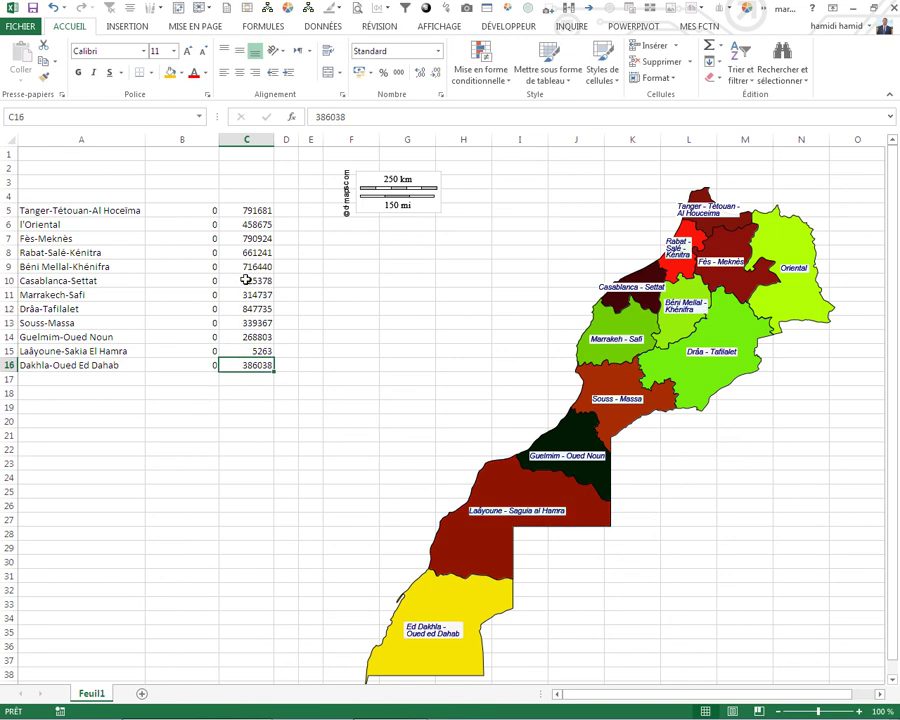
pyautogui.click(246, 280)
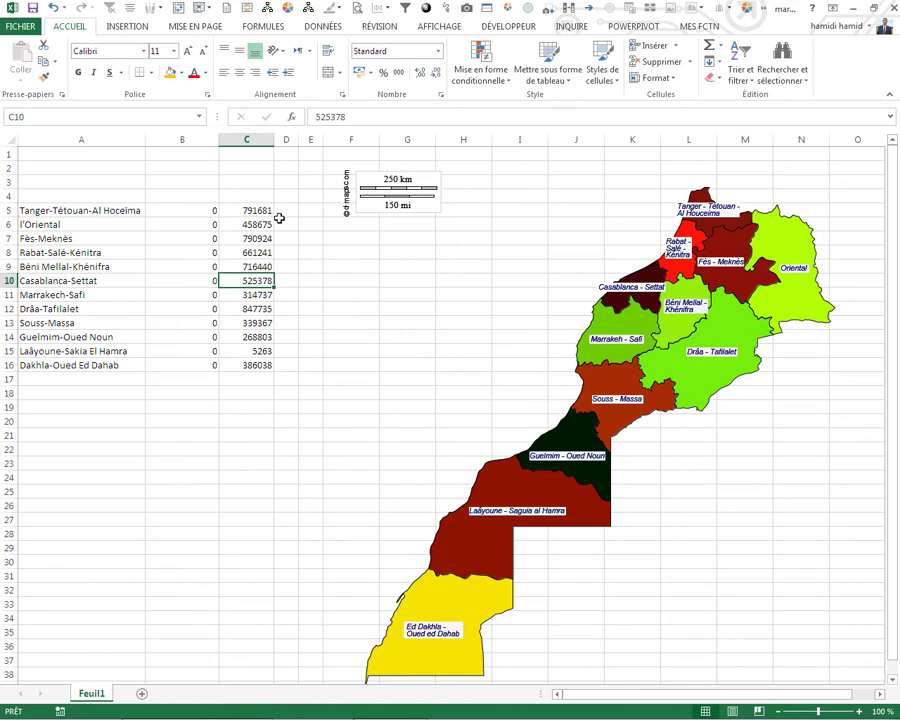
# Widen column D and enter =ALEA.ENTRE.BORNES(10;100) into D5:D16.
pyautogui.moveTo(297, 147)
pyautogui.mouseDown()
pyautogui.moveTo(321, 175)
pyautogui.moveTo(295, 283)
pyautogui.moveTo(299, 358)
pyautogui.mouseUp()
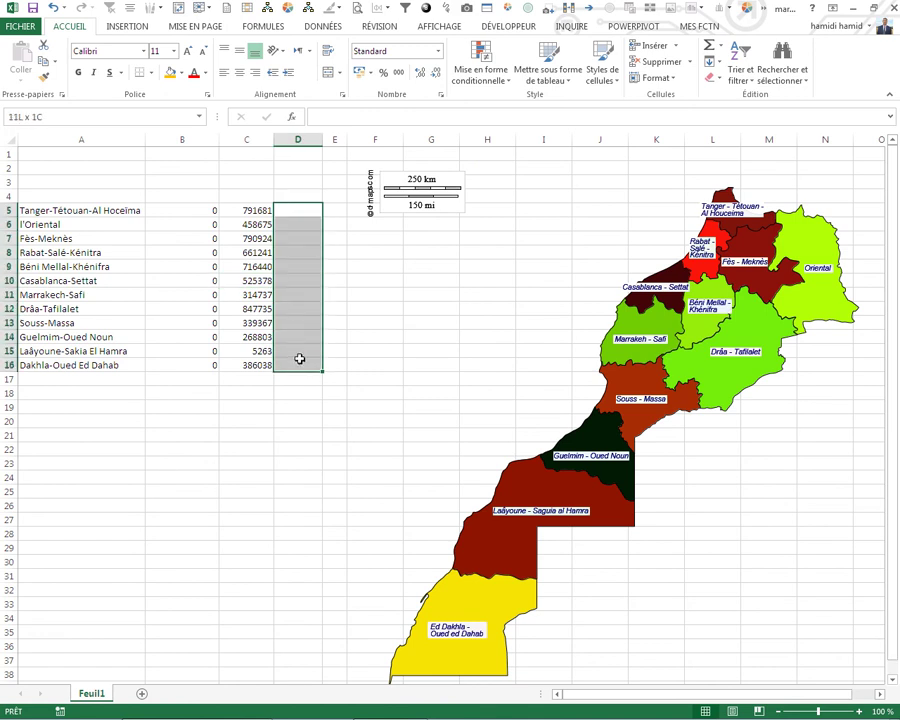
pyautogui.write('=al')
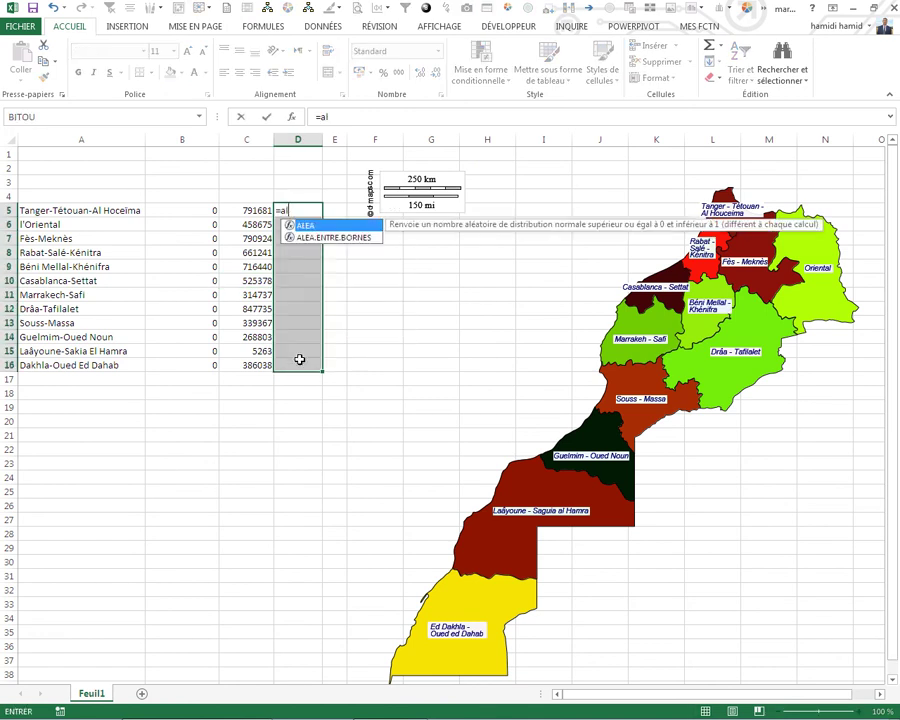
pyautogui.doubleClick(312, 238)
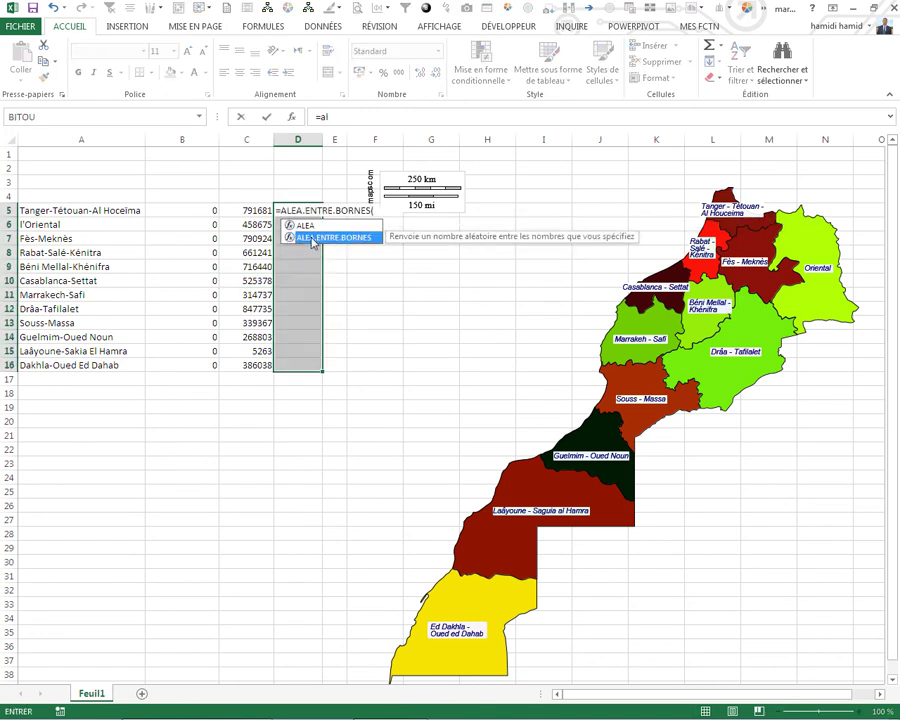
pyautogui.write(';100')
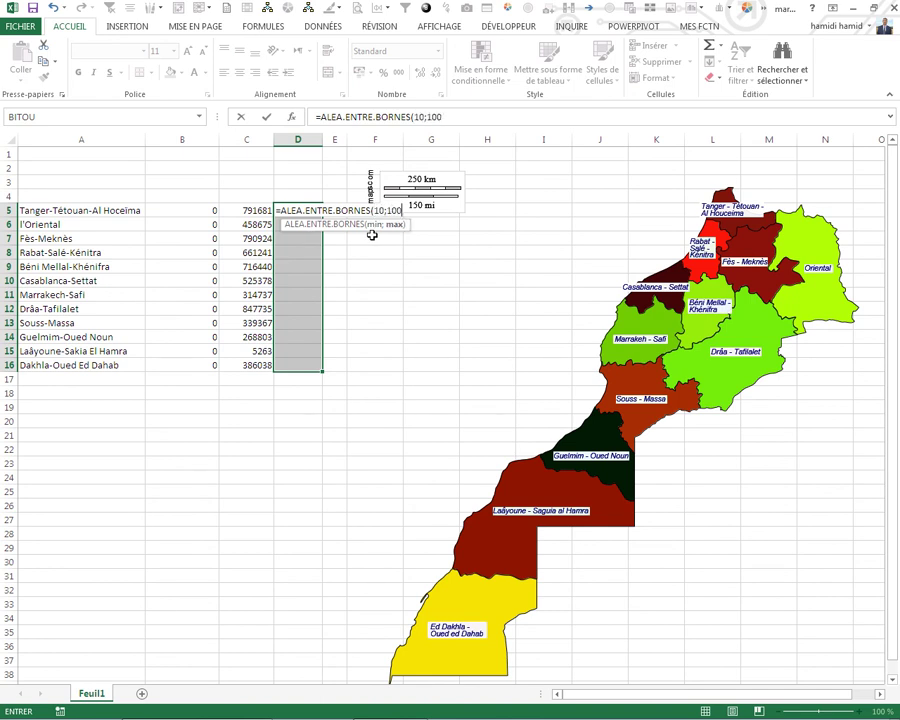
pyautogui.hotkey('ctrl', 'Return')
pyautogui.click(415, 375)
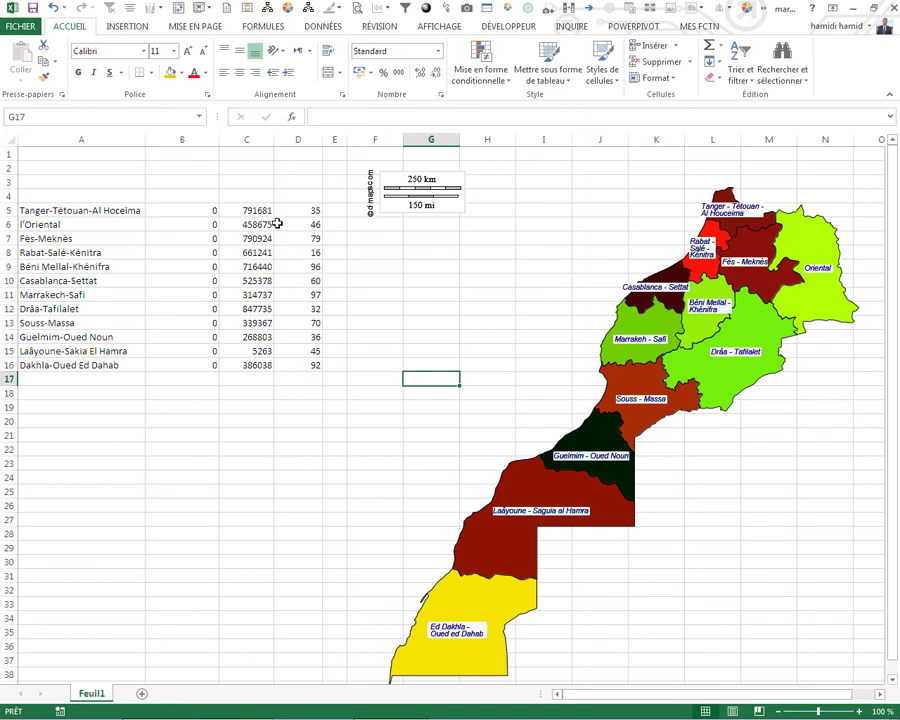
pyautogui.click(260, 210)
# Start rewriting B5's colour argument as SI(D5=MAX(...)) in place of C5.
pyautogui.click(213, 213)
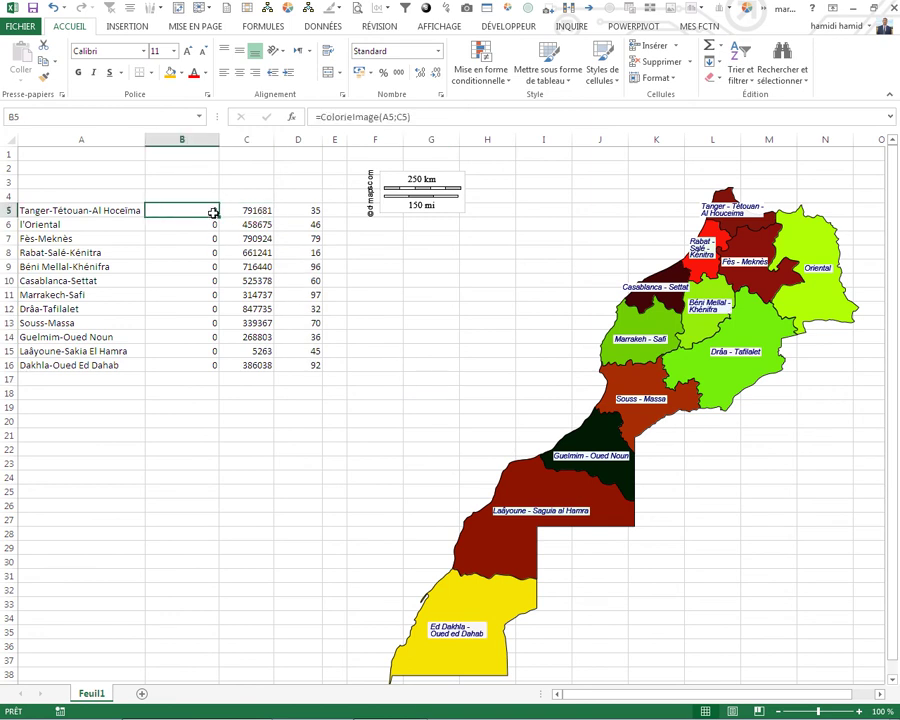
pyautogui.click(408, 118)
pyautogui.press('BackSpace')
pyautogui.press('BackSpace')
pyautogui.write('si(')
pyautogui.click(287, 206)
pyautogui.write('=max')
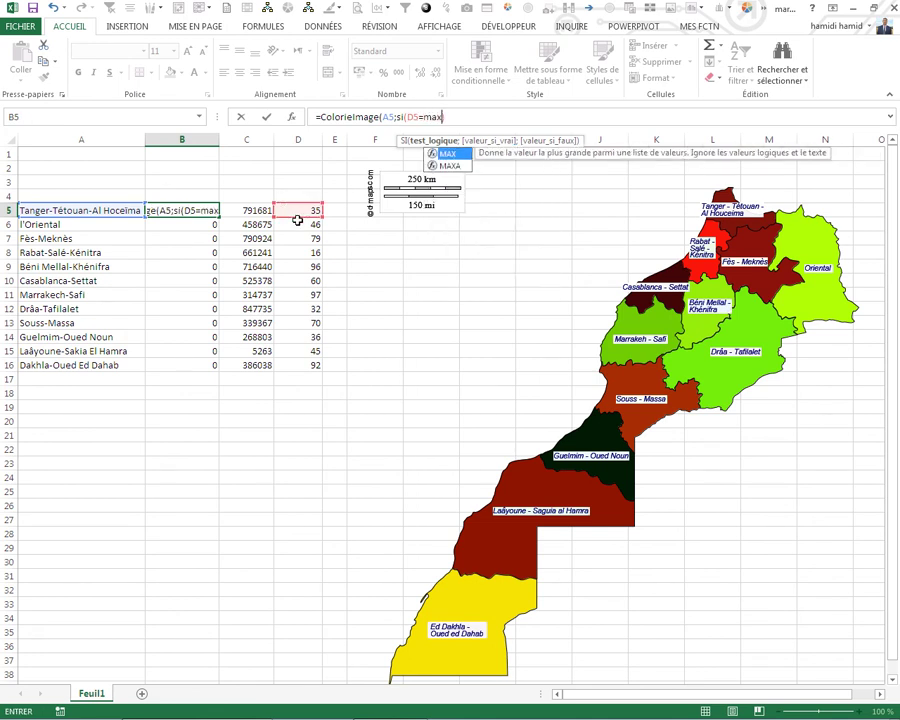
pyautogui.doubleClick(447, 154)
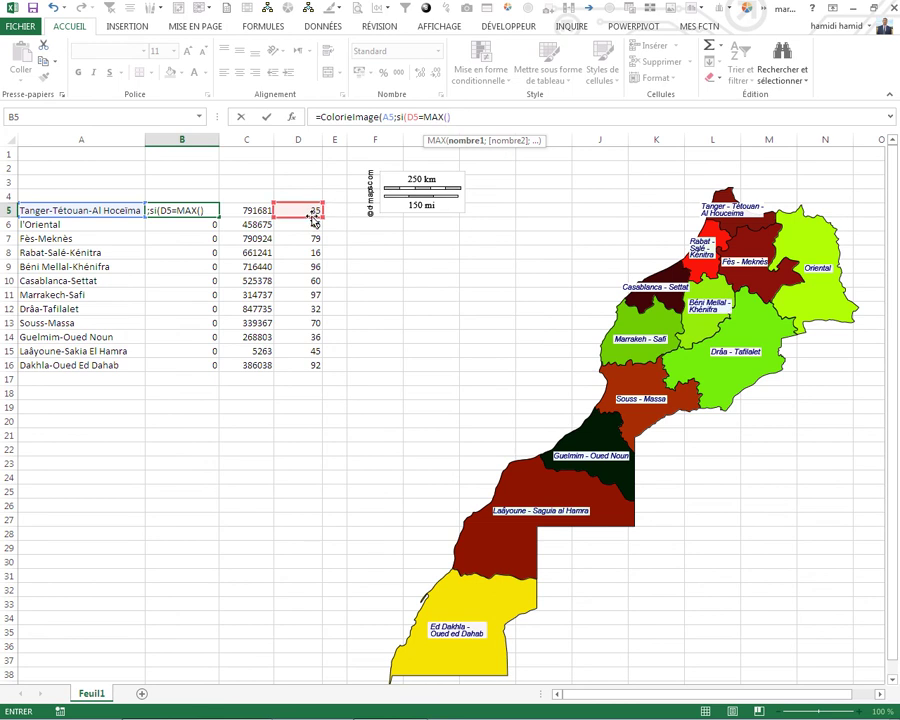
# Complete =ColorieImage(A5;SI(D5=MAX($D$5:$D$16);255;C5)) in B5 and fill it down to B16.
pyautogui.moveTo(311, 208)
pyautogui.mouseDown()
pyautogui.moveTo(310, 281)
pyautogui.moveTo(331, 214)
pyautogui.mouseUp()
pyautogui.moveTo(305, 210); pyautogui.dragTo(293, 363)
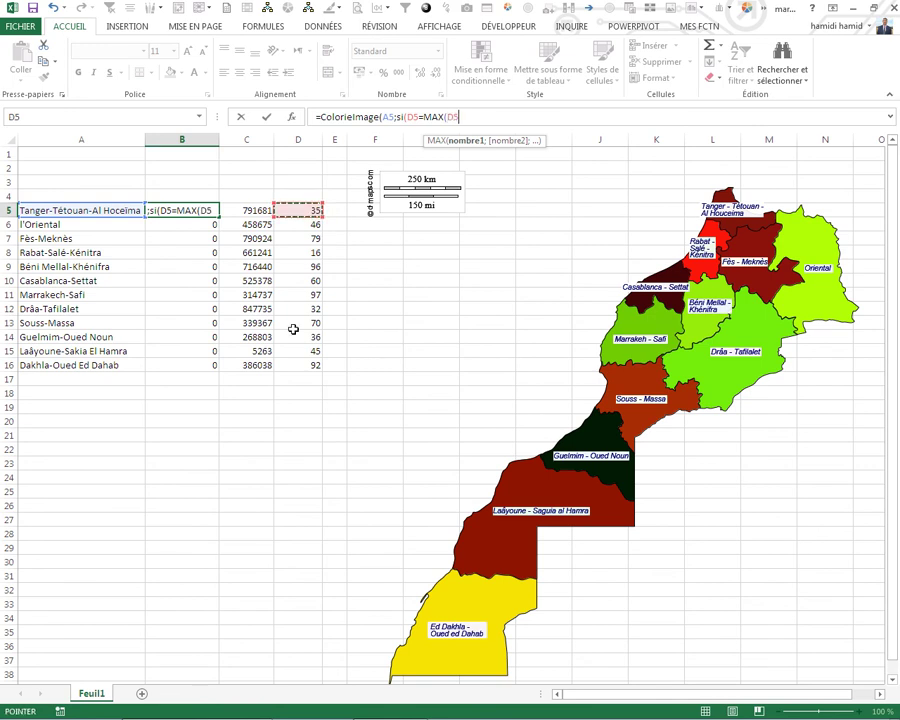
pyautogui.press('F4')
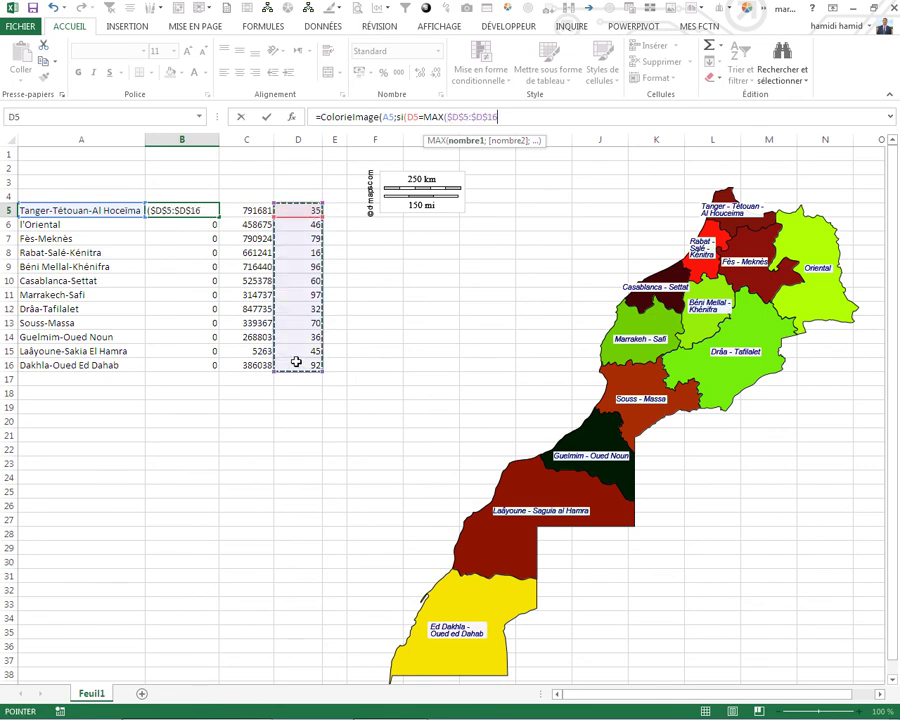
pyautogui.write(');255;')
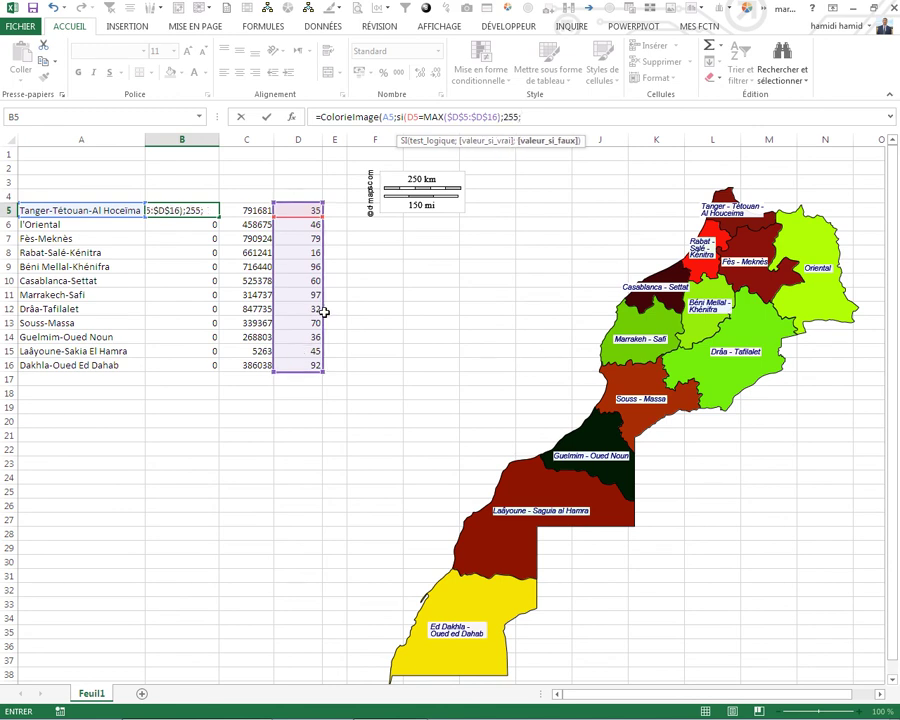
pyautogui.click(262, 211)
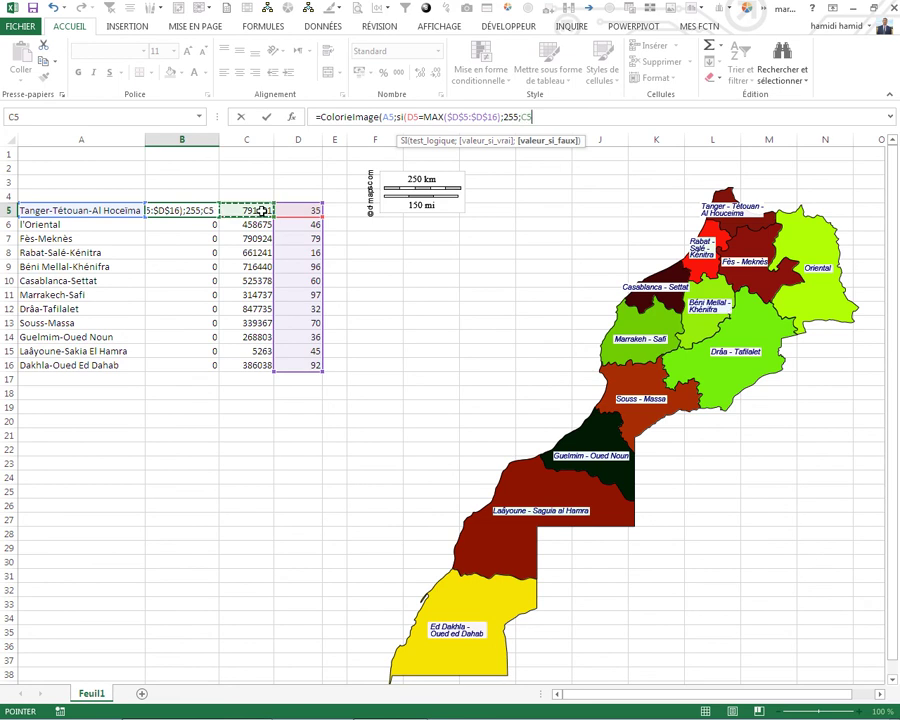
pyautogui.write(')')
pyautogui.press('Return')
pyautogui.click(206, 210)
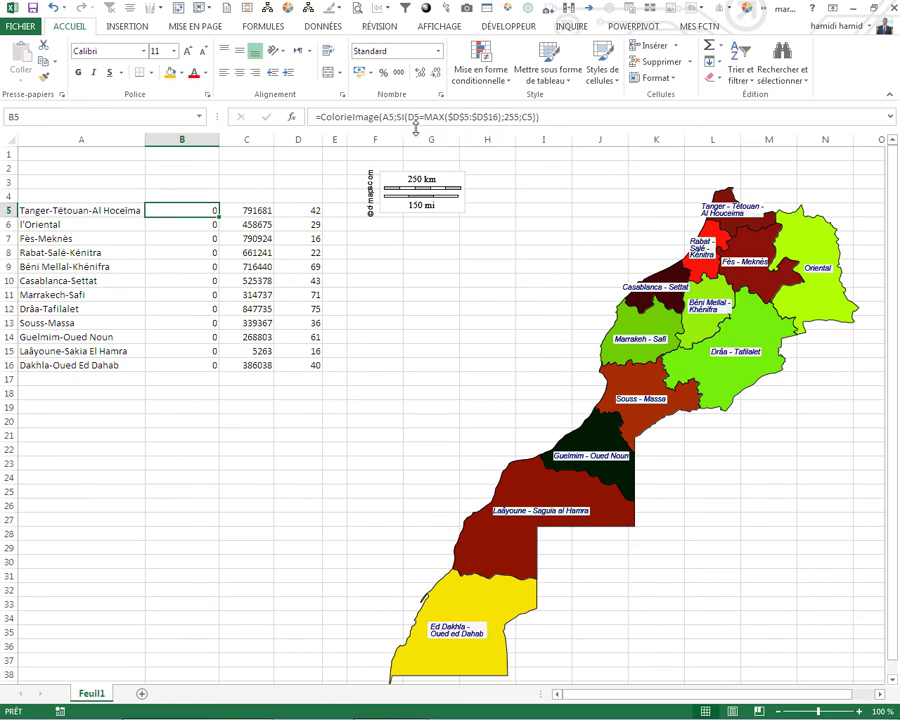
pyautogui.doubleClick(218, 217)
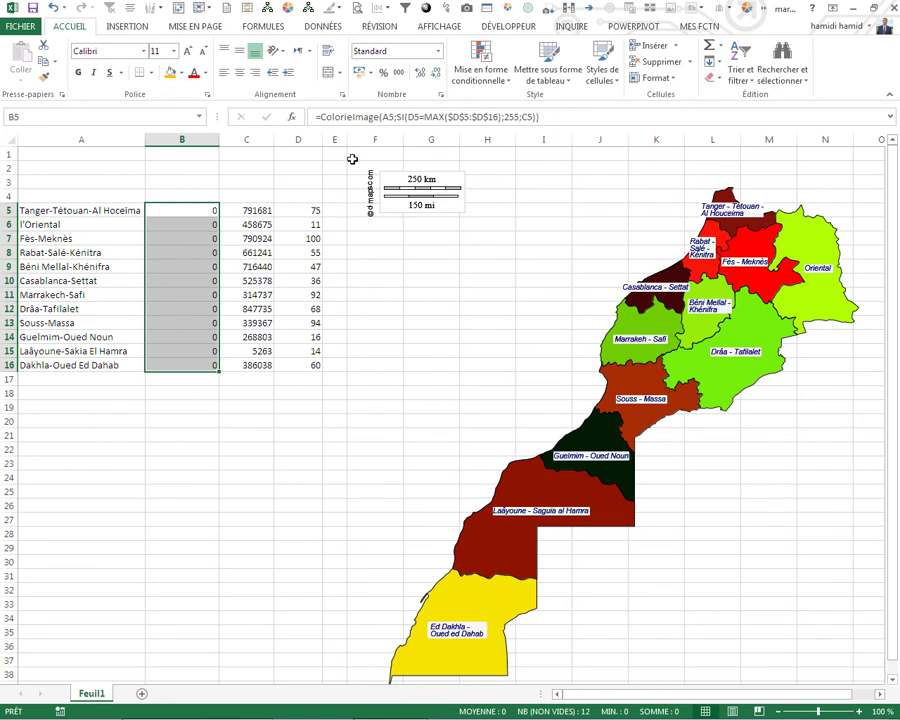
# Widen column E and set Dakhla-Oued Ed Dahab's D16 value to 233.
pyautogui.moveTo(349, 141); pyautogui.dragTo(388, 141)
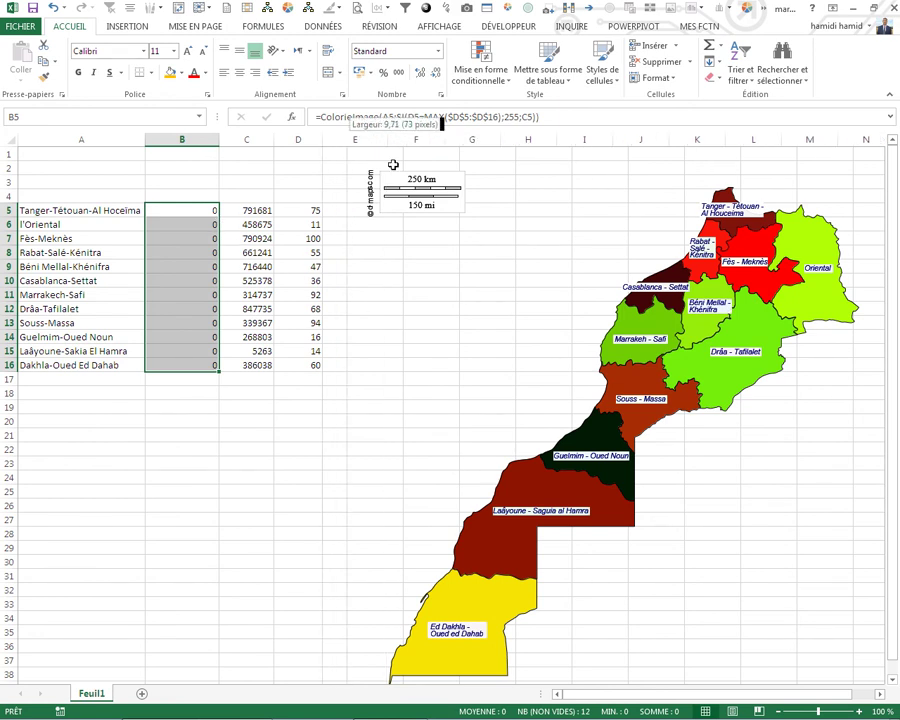
pyautogui.click(405, 294)
pyautogui.click(296, 238)
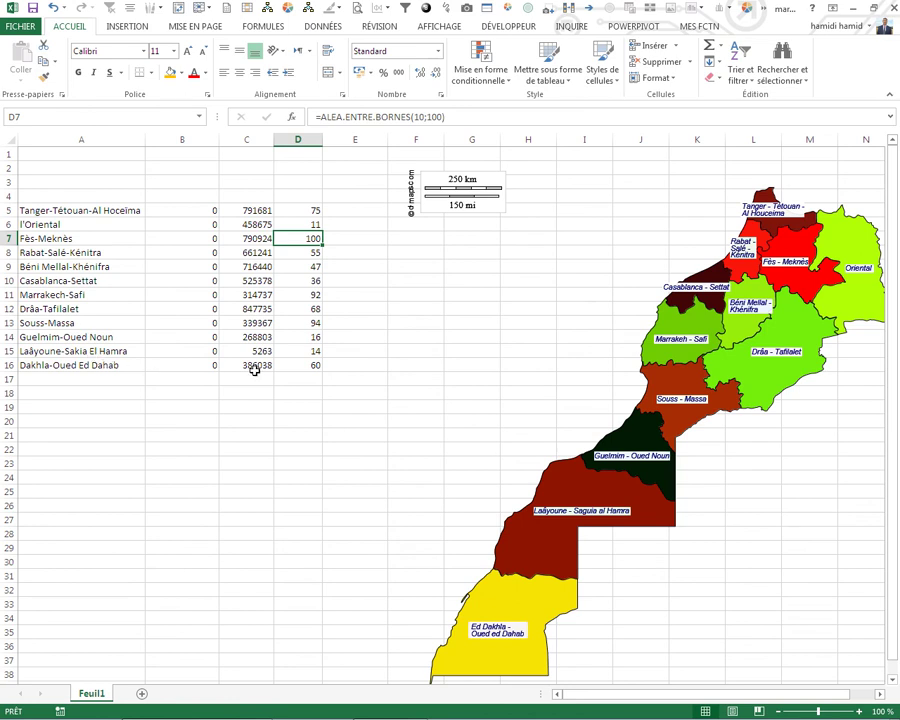
pyautogui.click(299, 366)
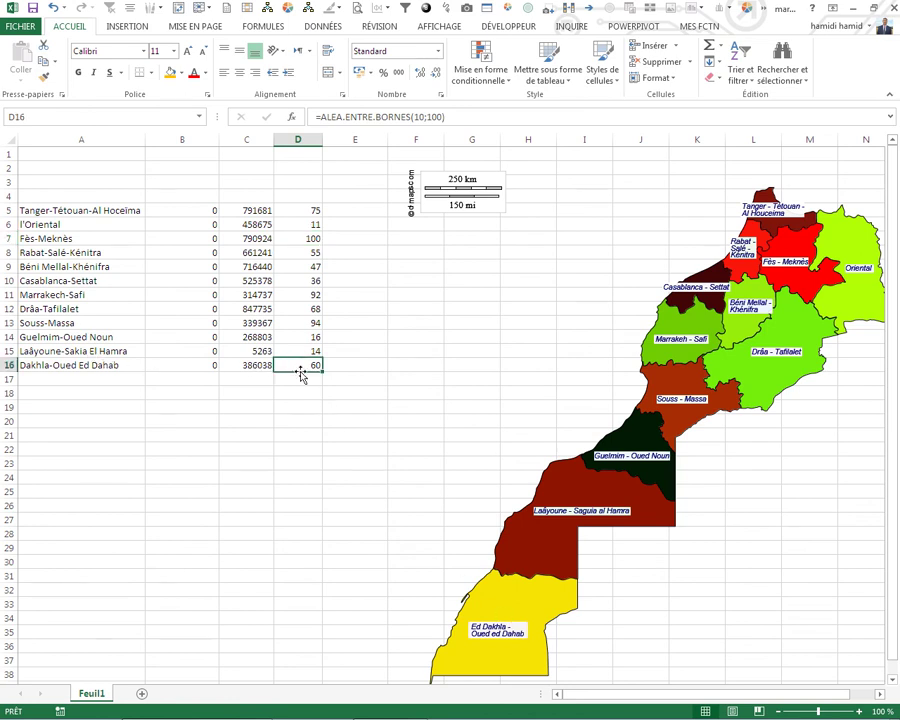
pyautogui.write('233')
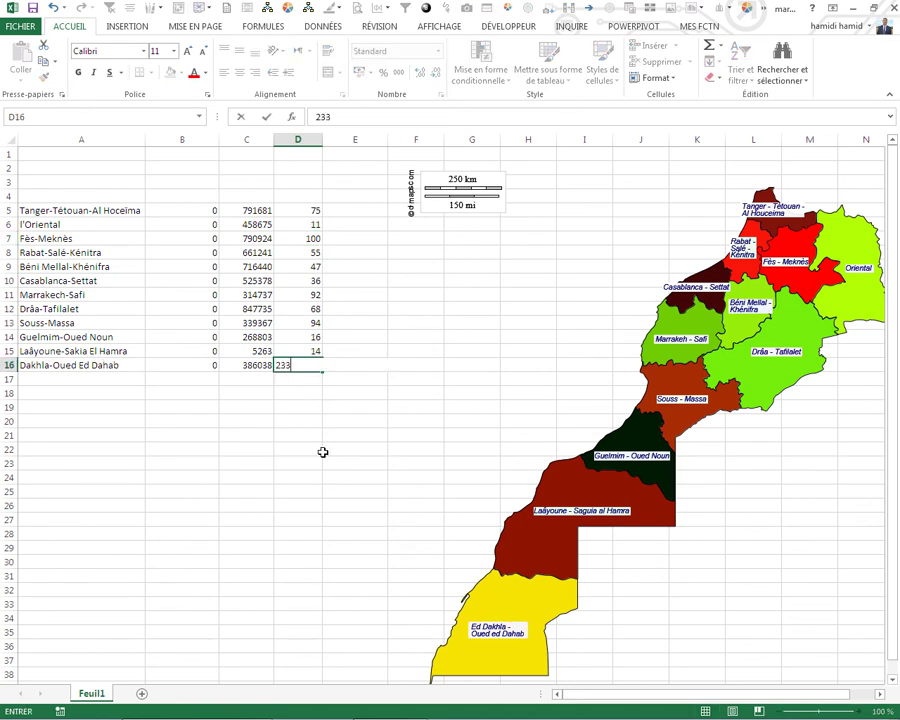
pyautogui.press('Return')
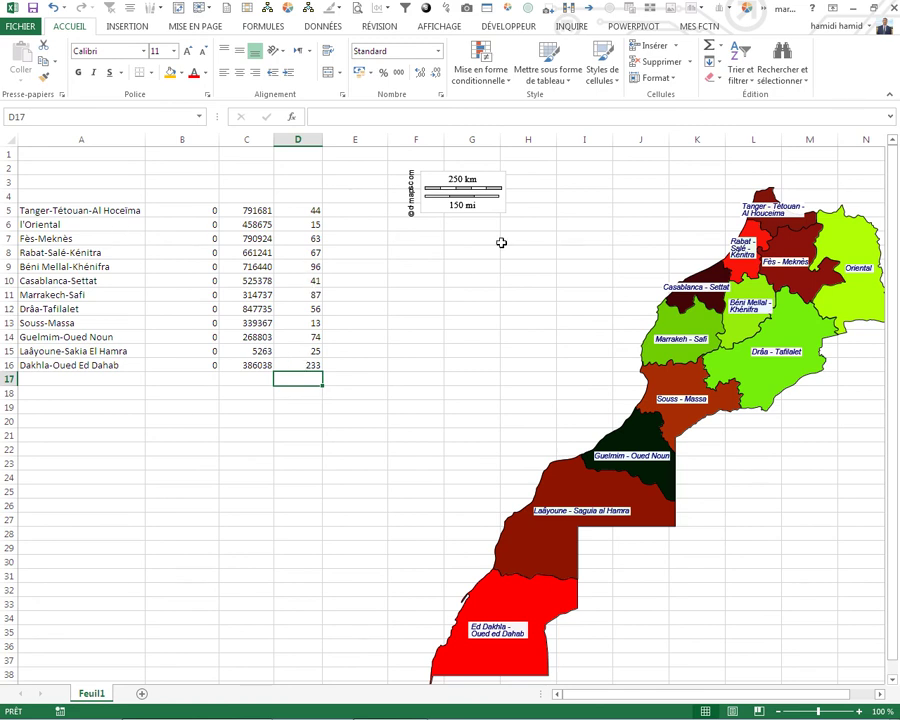
# Set Tanger-Tétouan-Al Hoceïma's D5 value to 300 so it becomes the red maximum.
pyautogui.click(301, 223)
pyautogui.click(293, 211)
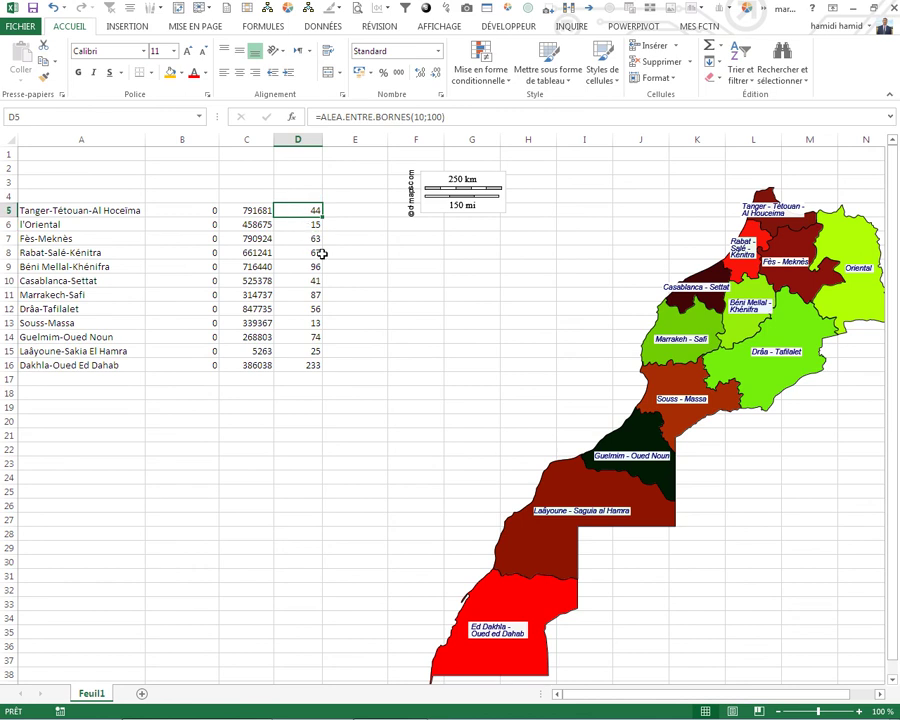
pyautogui.write('300')
pyautogui.press('Return')
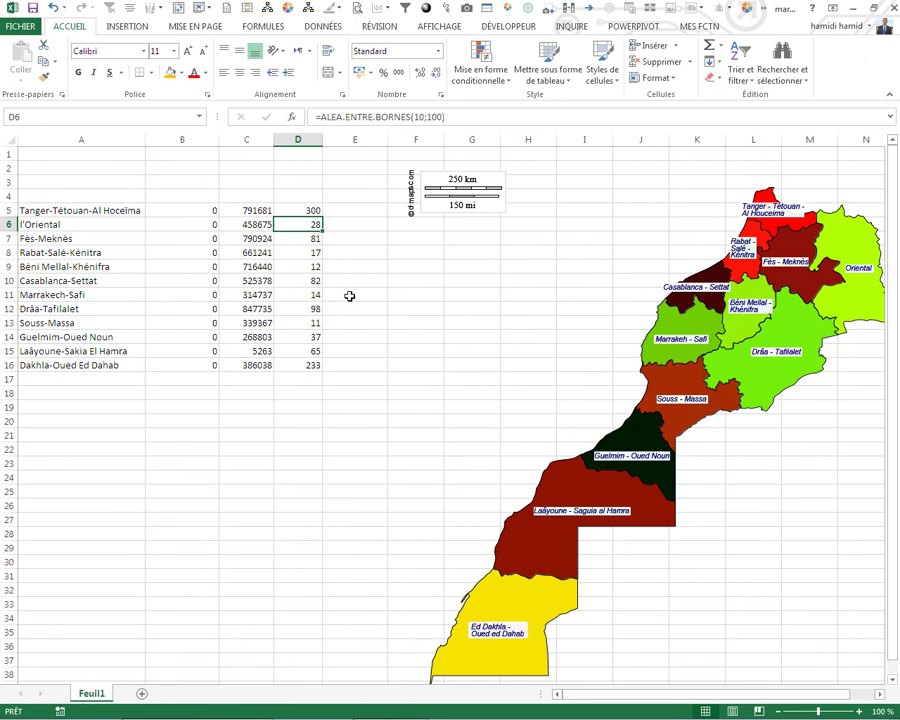
# Begin a new SI formula in empty cell B27 below the table.
pyautogui.click(378, 293)
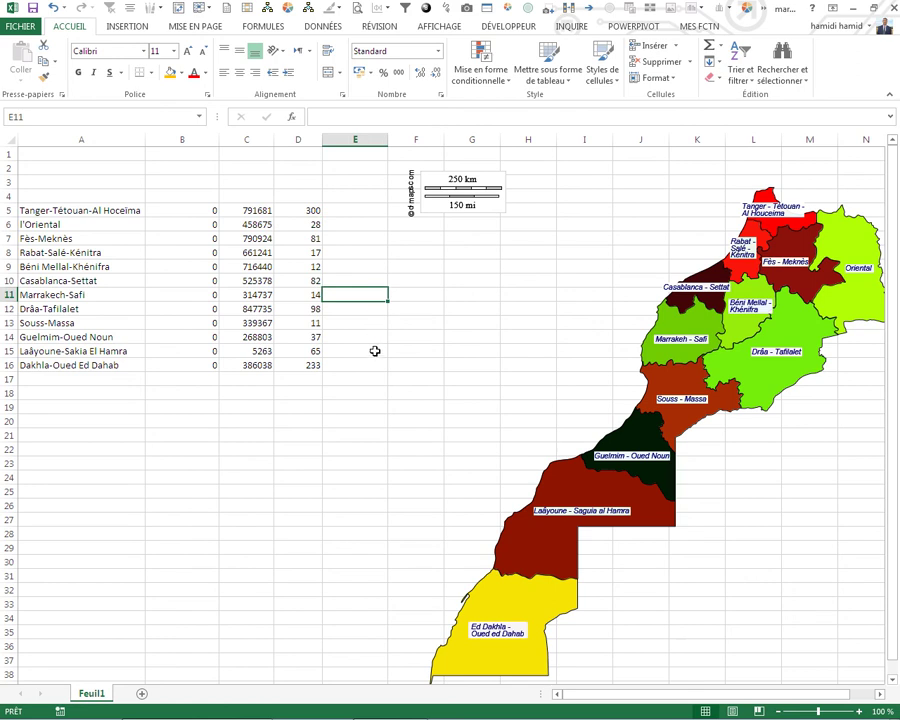
pyautogui.click(168, 516)
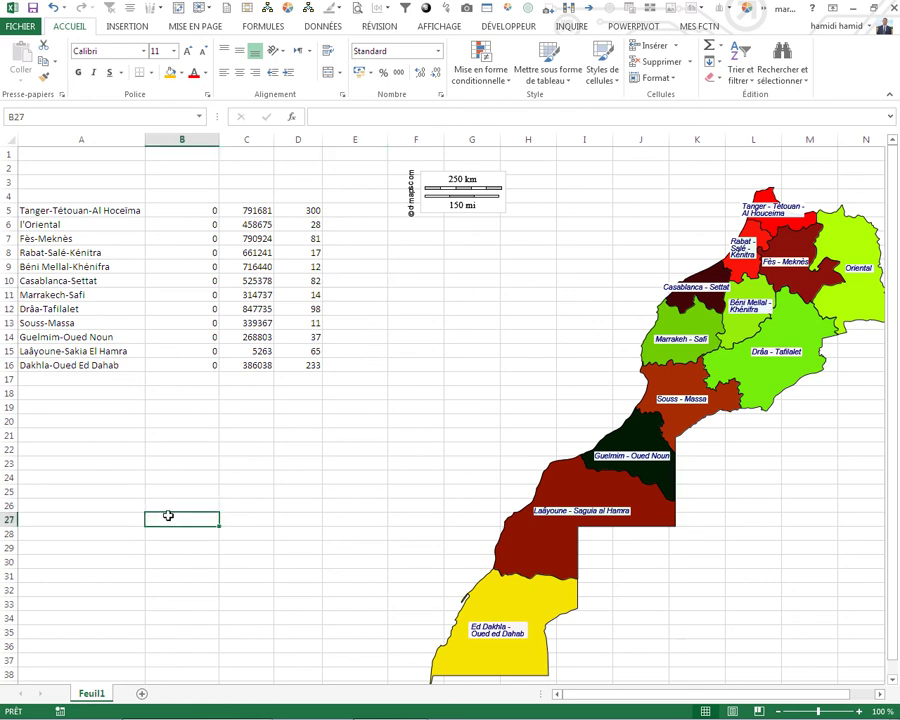
pyautogui.write('sihamidi')
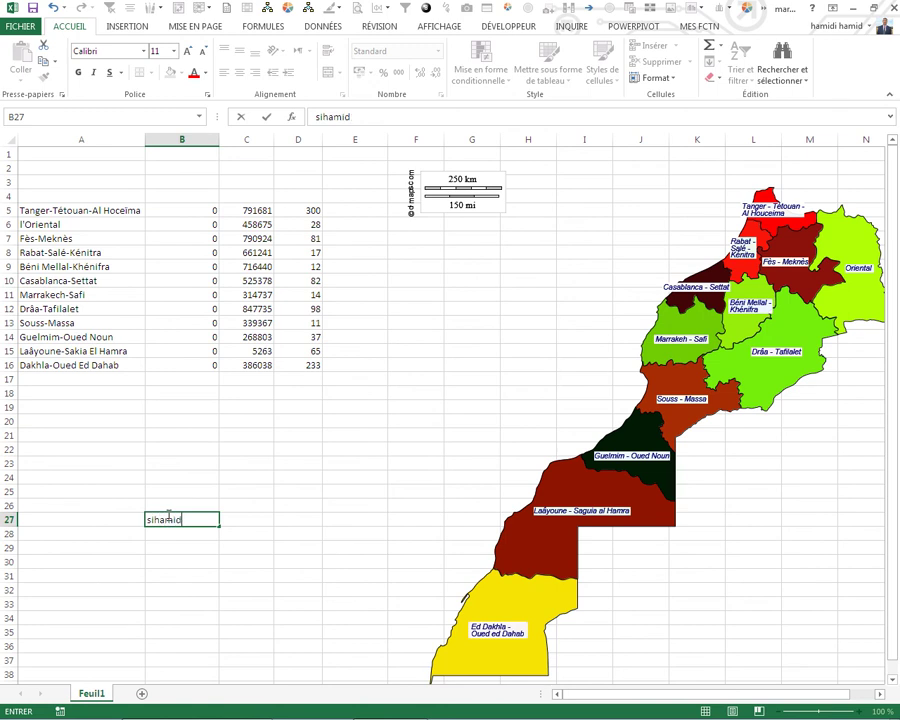